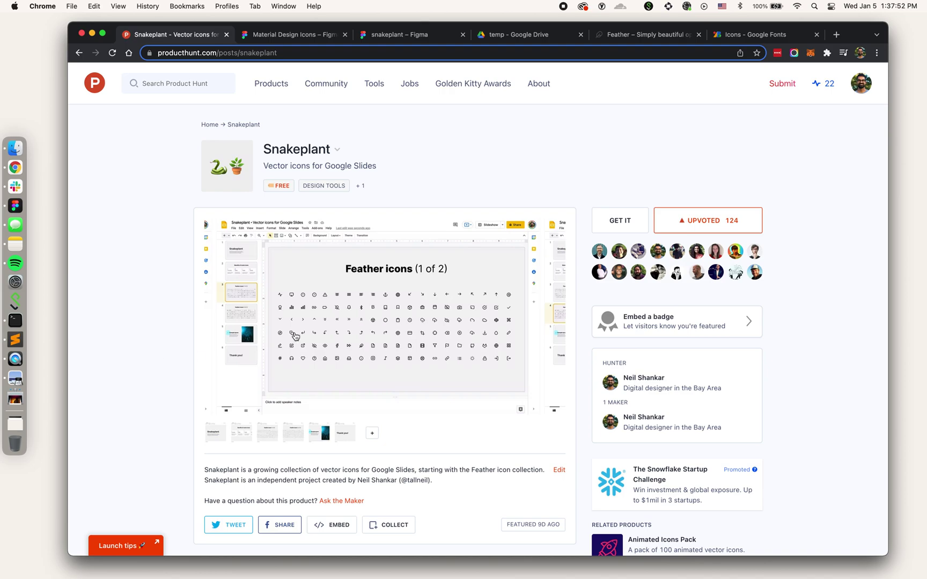
Make your own copy of the Snakeplant vector icons deck.
{"action": "scroll", "coordinate": [305, 330], "scroll_direction": "left", "scroll_amount": 5}
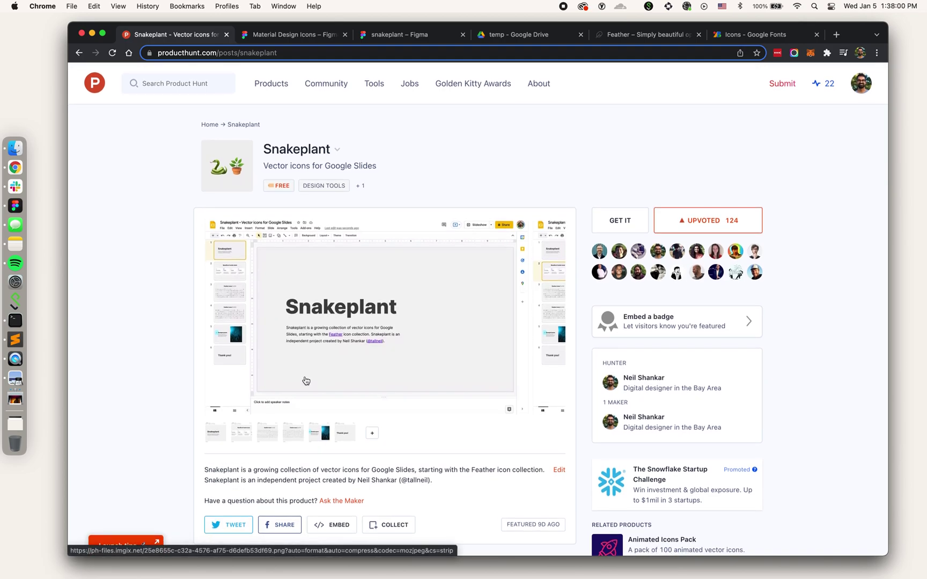
{"action": "scroll", "coordinate": [306, 381], "scroll_direction": "up", "scroll_amount": 5}
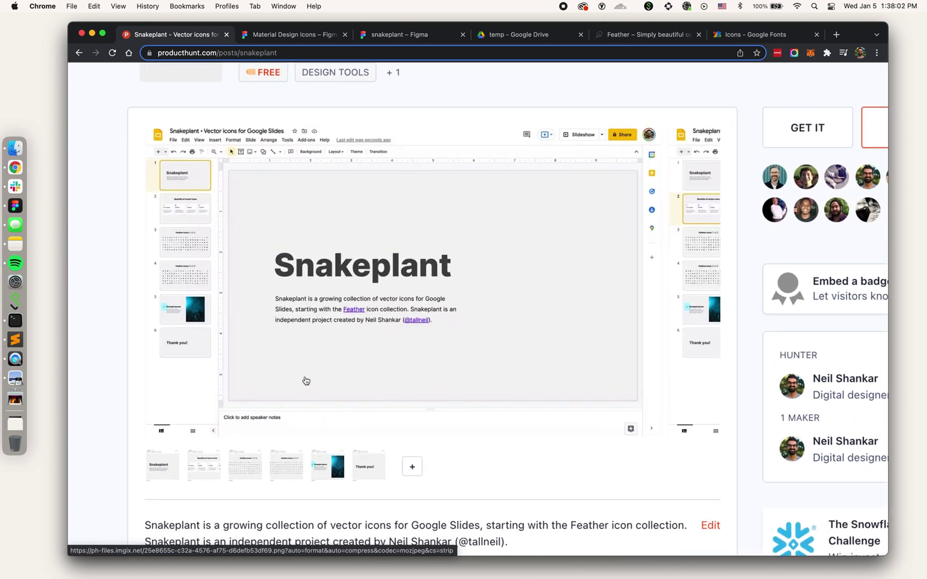
{"action": "scroll", "coordinate": [306, 381], "scroll_direction": "down", "scroll_amount": 5}
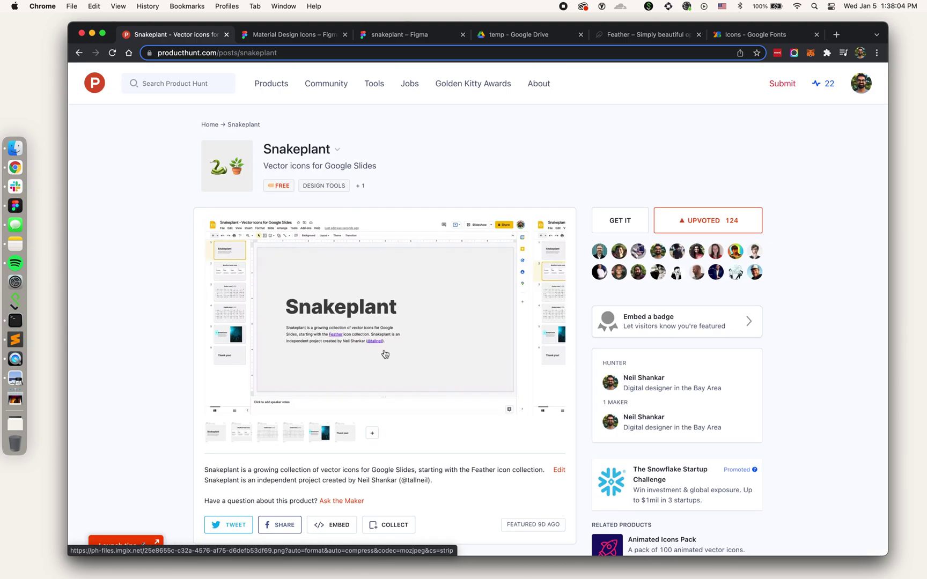
{"action": "scroll", "coordinate": [385, 354], "scroll_direction": "right", "scroll_amount": 5}
{"action": "scroll", "coordinate": [384, 353], "scroll_direction": "right", "scroll_amount": 2}
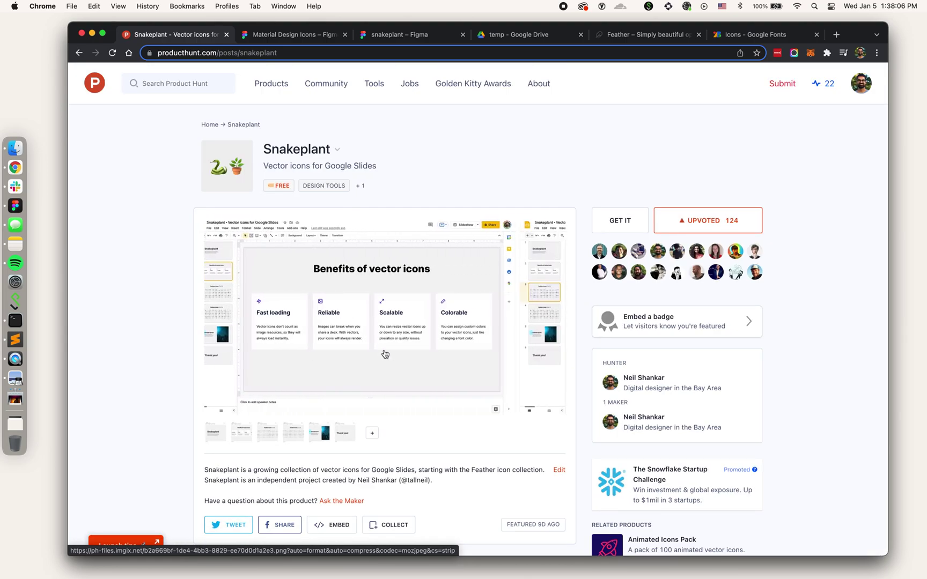
{"action": "scroll", "coordinate": [384, 353], "scroll_direction": "right", "scroll_amount": 5}
{"action": "scroll", "coordinate": [380, 315], "scroll_direction": "up", "scroll_amount": 5}
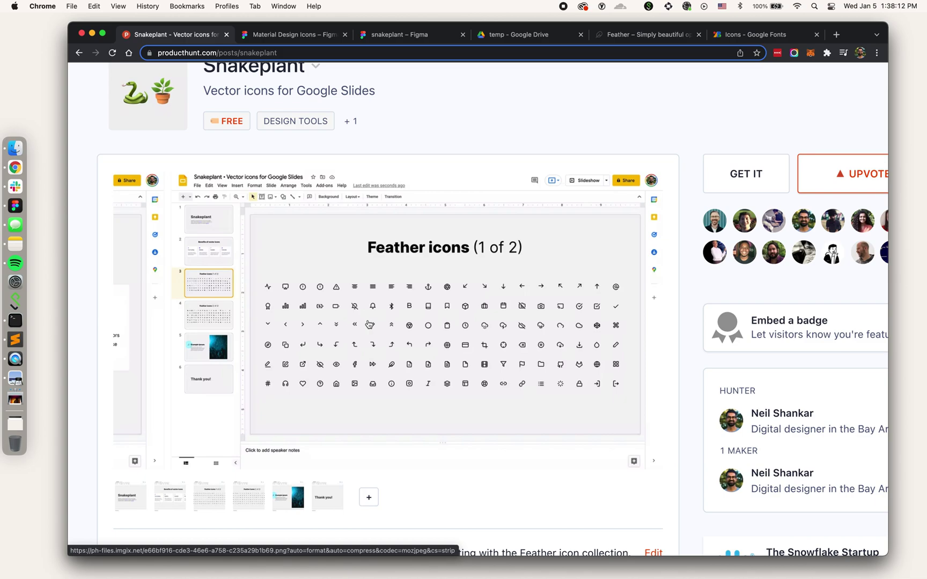
{"action": "scroll", "coordinate": [369, 324], "scroll_direction": "down", "scroll_amount": 5}
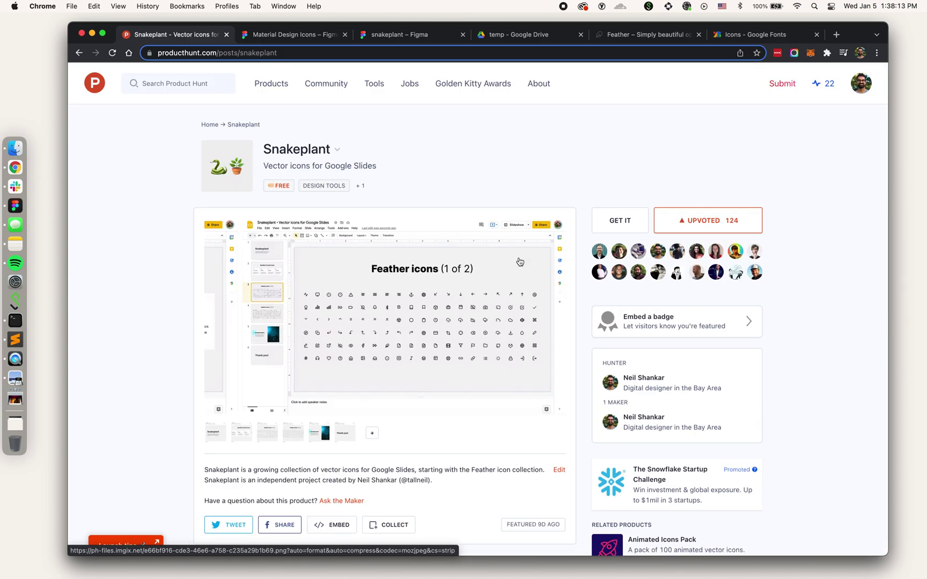
{"action": "left_click", "coordinate": [623, 230]}
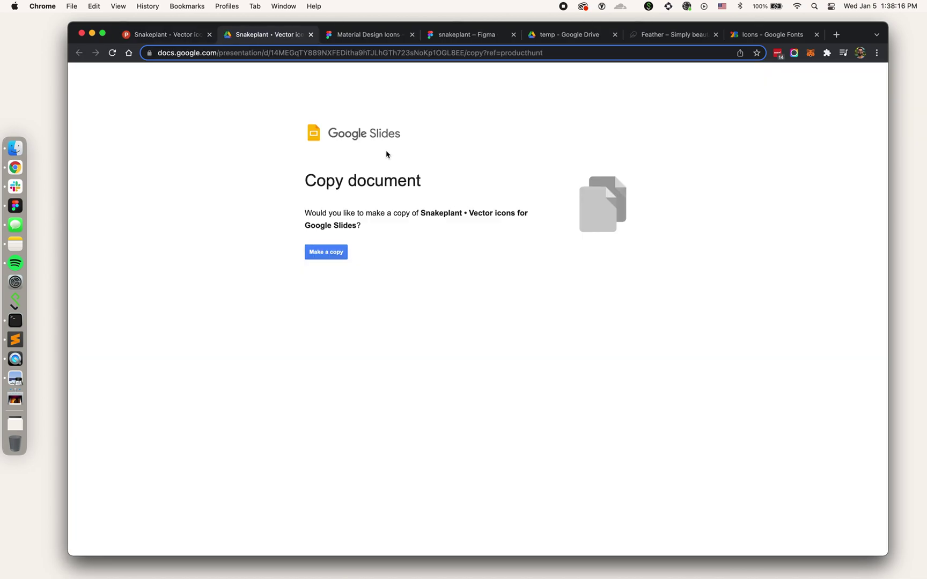
{"action": "left_click", "coordinate": [333, 255]}
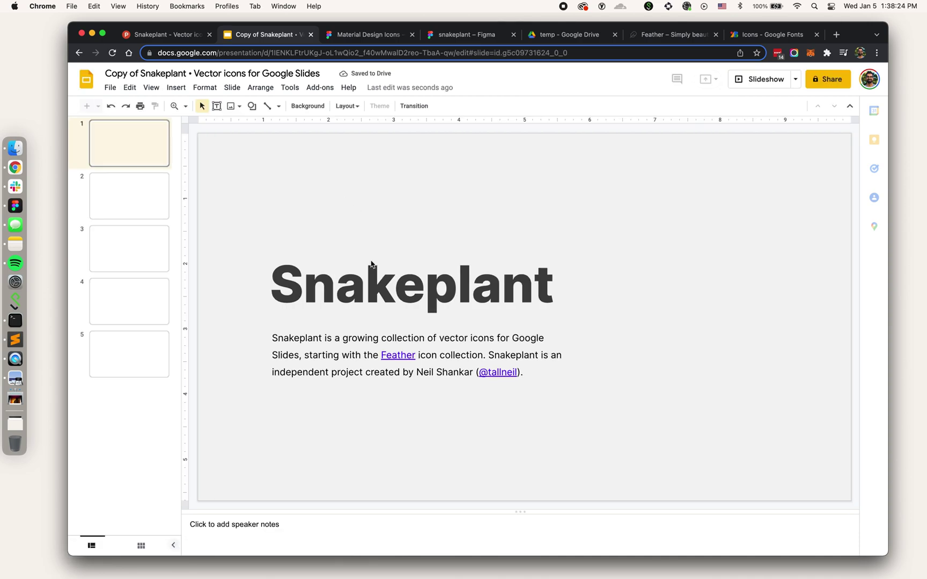
Browse the Benefits of vector icons slide and slide 5's concert photo, ending on Feather icons (1 of 2).
{"action": "left_click", "coordinate": [136, 209]}
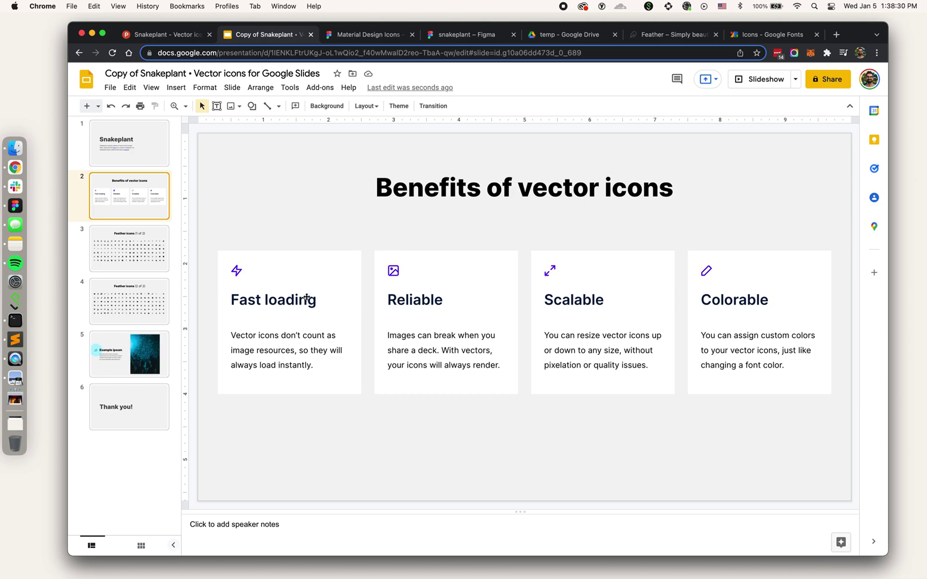
{"action": "left_click", "coordinate": [169, 358]}
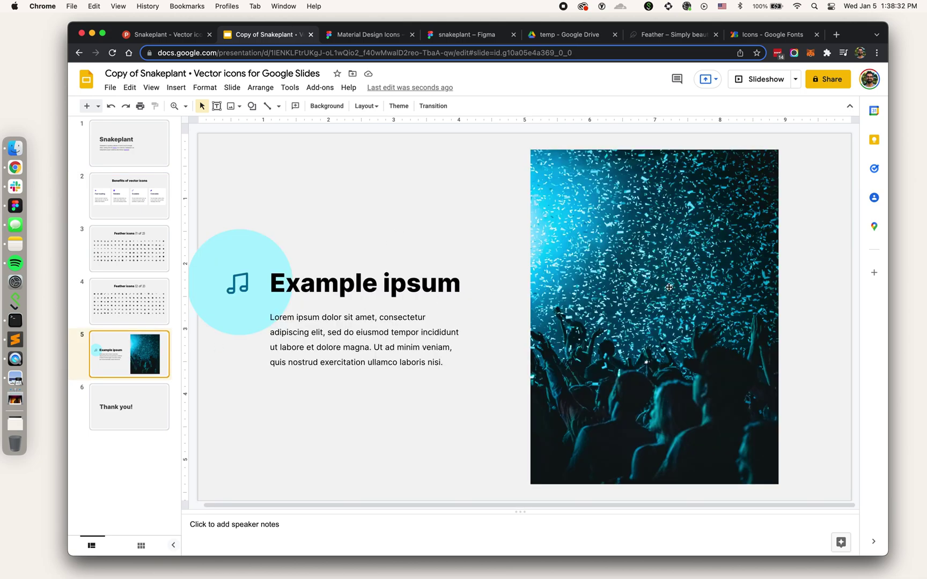
{"action": "left_click", "coordinate": [669, 287]}
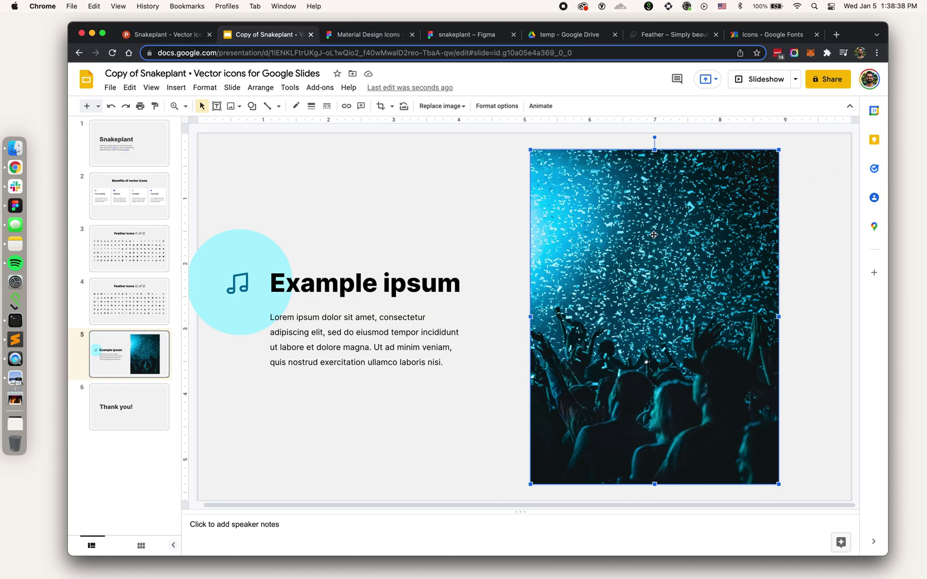
{"action": "left_click", "coordinate": [139, 201]}
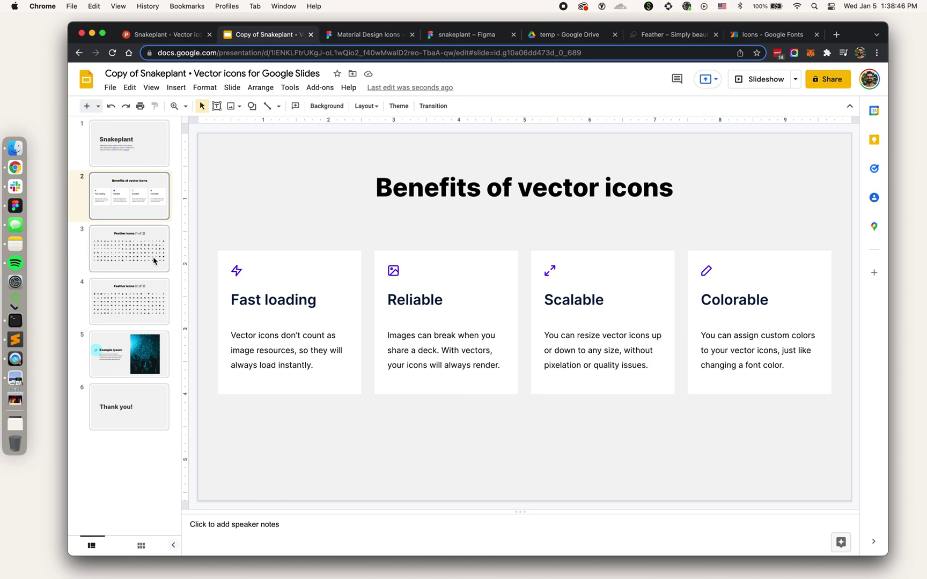
{"action": "left_click", "coordinate": [129, 264]}
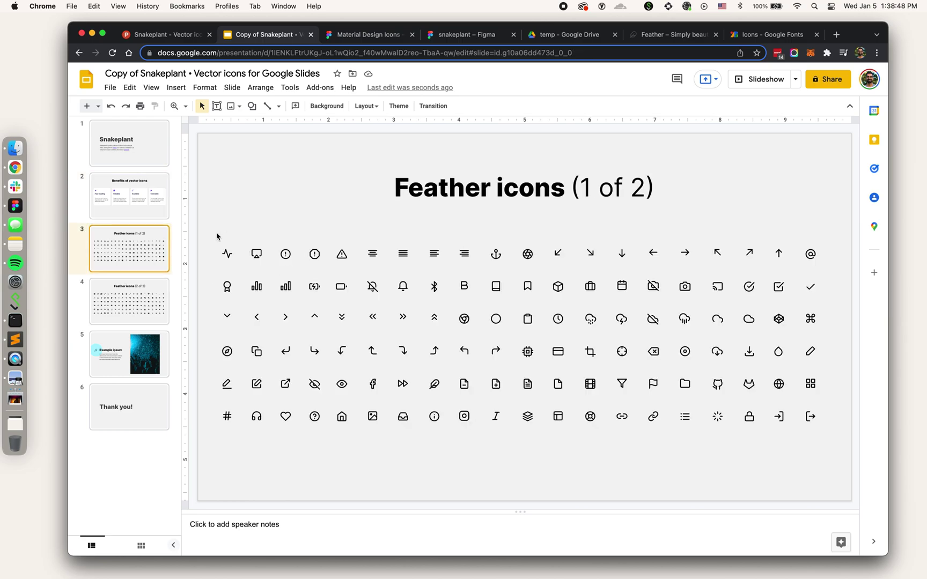
{"action": "left_click", "coordinate": [228, 253]}
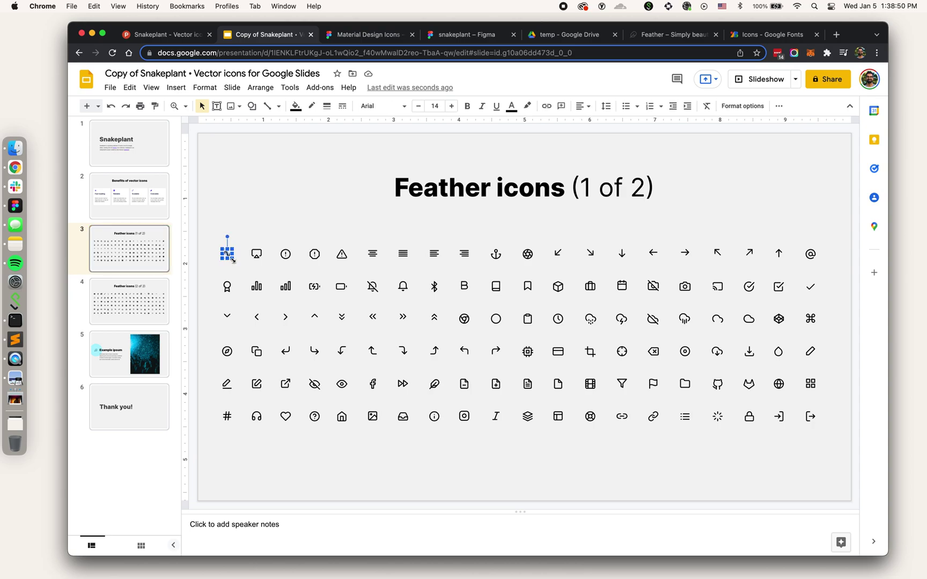
{"action": "left_click_drag", "start_coordinate": [232, 261], "coordinate": [479, 422]}
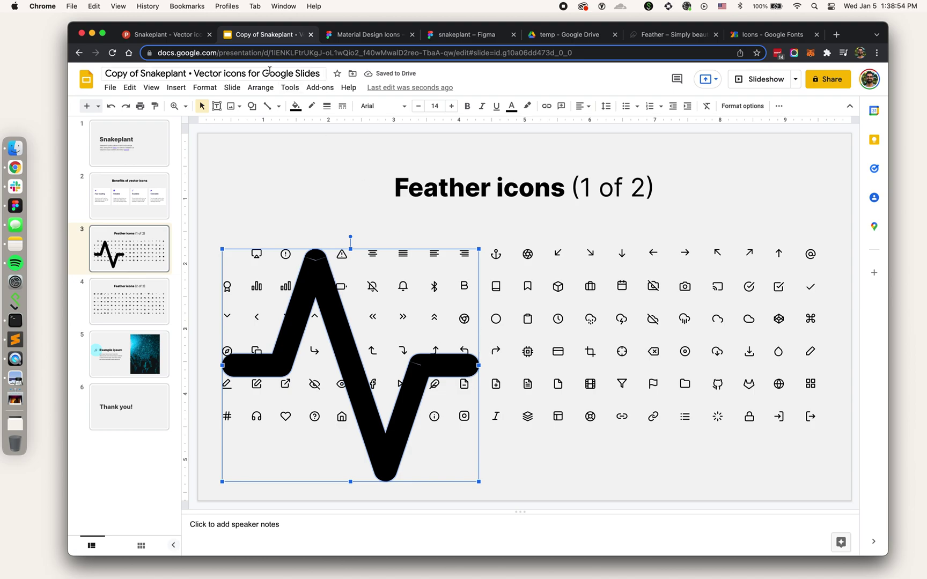
{"action": "left_click", "coordinate": [294, 106]}
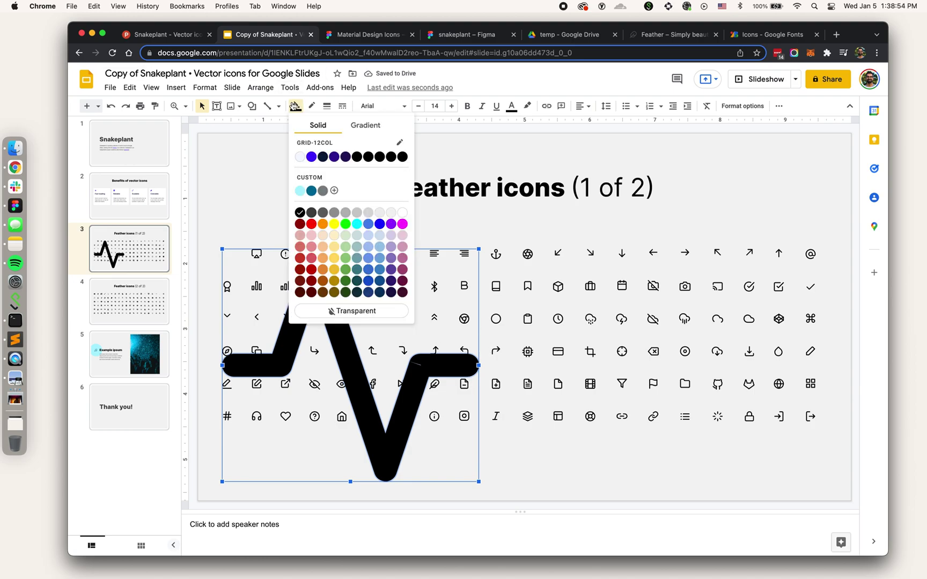
{"action": "left_click", "coordinate": [312, 157]}
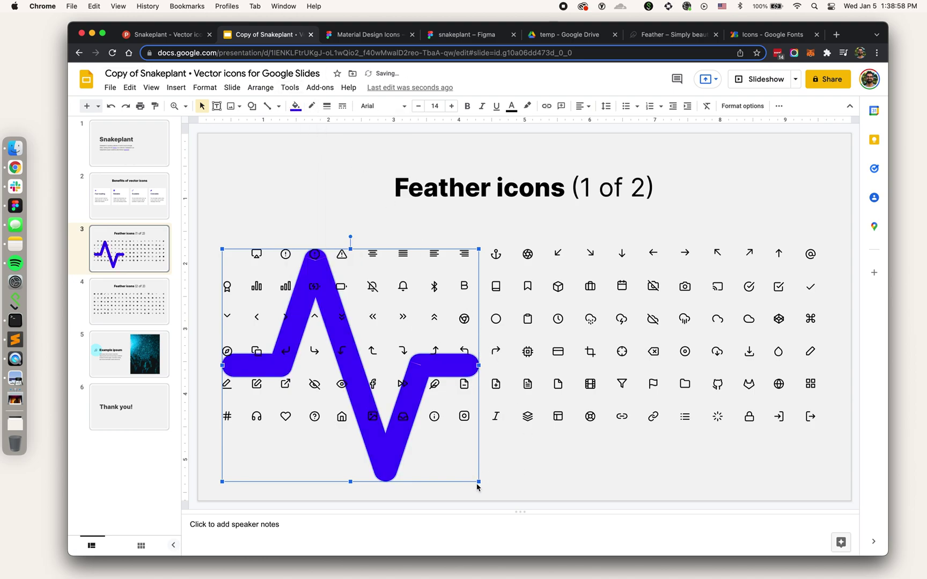
{"action": "left_click_drag", "start_coordinate": [479, 483], "coordinate": [246, 271]}
{"action": "left_click", "coordinate": [292, 194]}
{"action": "left_click", "coordinate": [202, 223]}
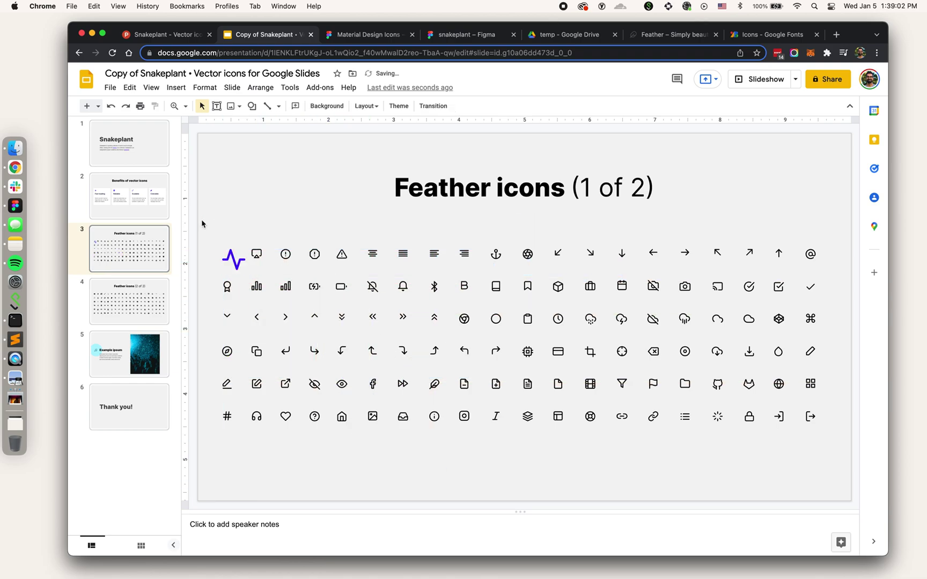
{"action": "key", "text": "super+z"}
{"action": "key", "text": "super+z"}
{"action": "key", "text": "super+z"}
{"action": "left_click", "coordinate": [464, 470]}
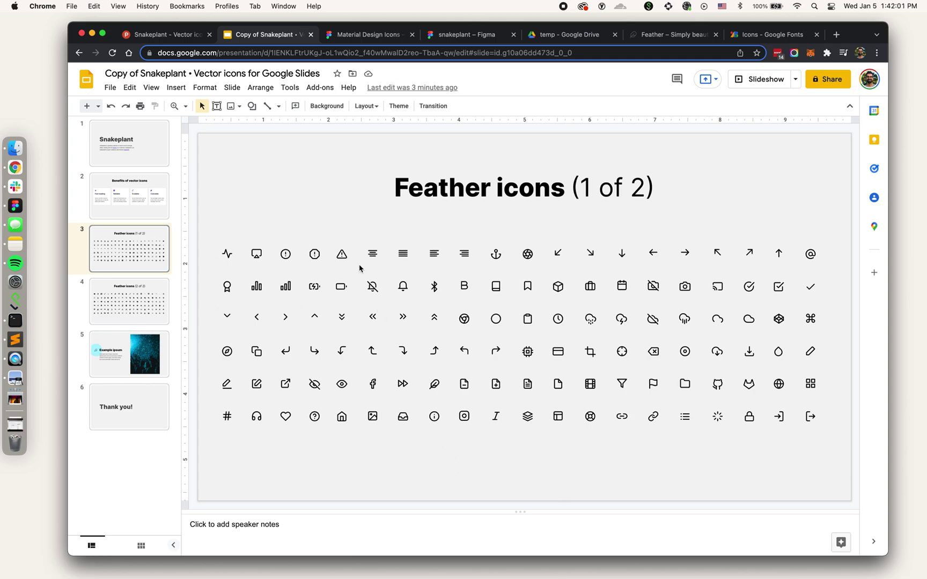
{"action": "left_click", "coordinate": [321, 193]}
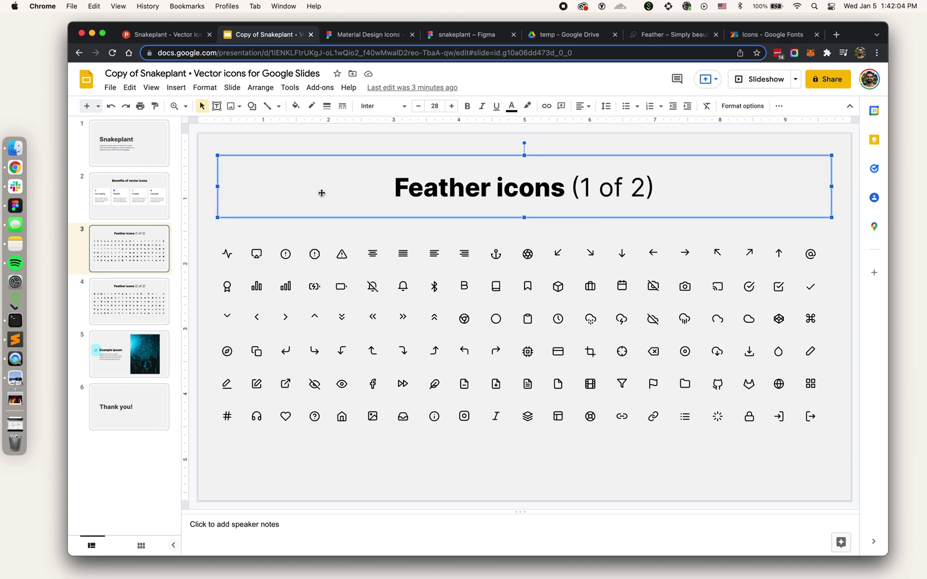
{"action": "left_click", "coordinate": [363, 149]}
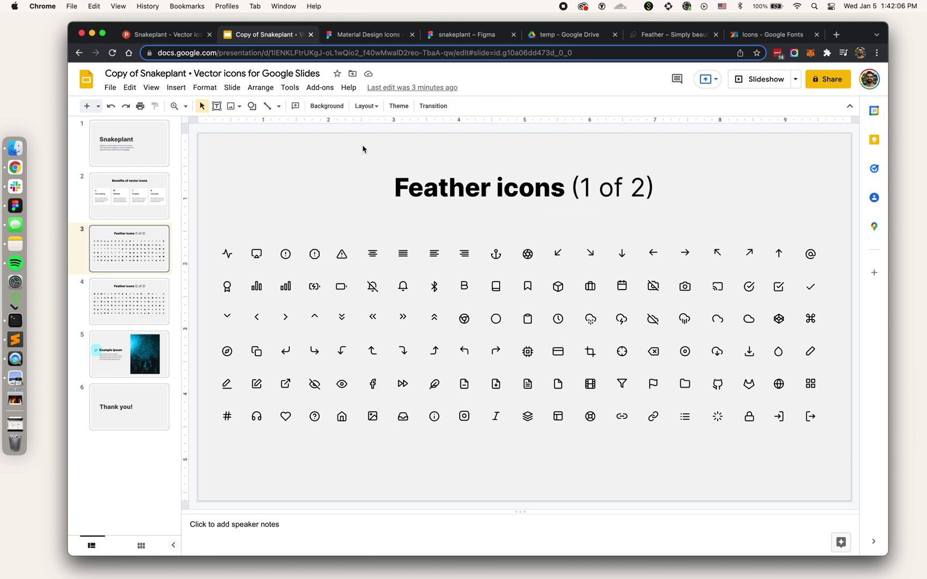
Look over the Feather icon site, then scroll the Google Fonts Material icons grid.
{"action": "left_click", "coordinate": [651, 38]}
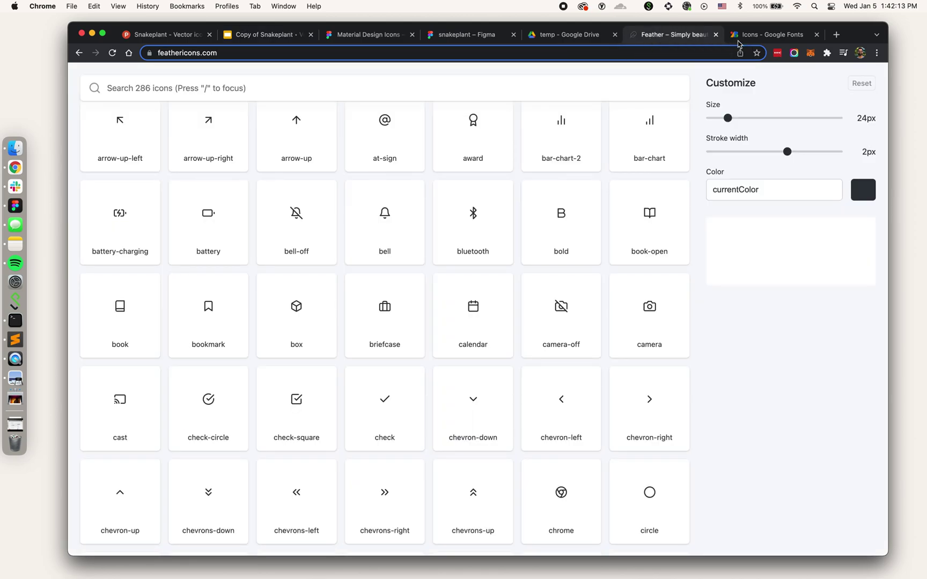
{"action": "scroll", "coordinate": [691, 247], "scroll_direction": "up", "scroll_amount": 10}
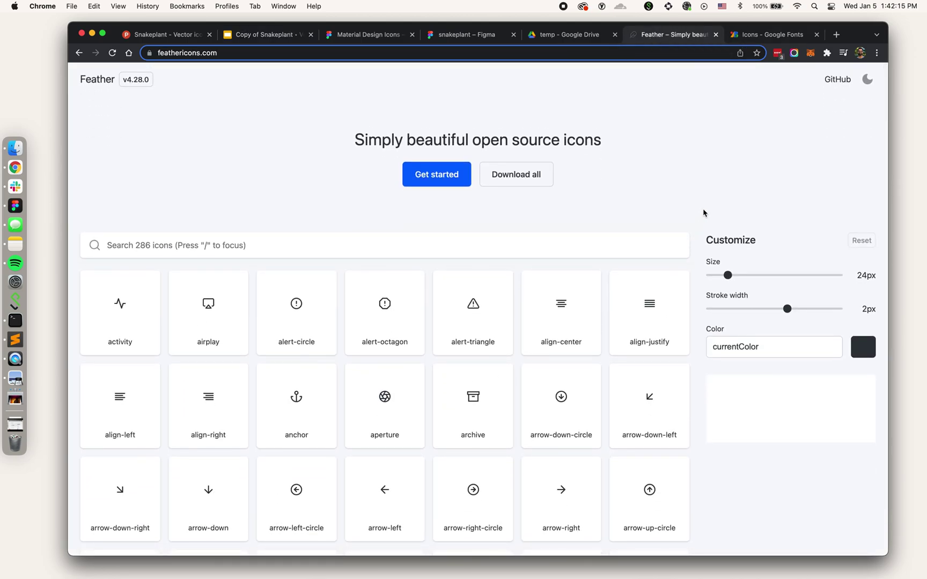
{"action": "left_click", "coordinate": [778, 37]}
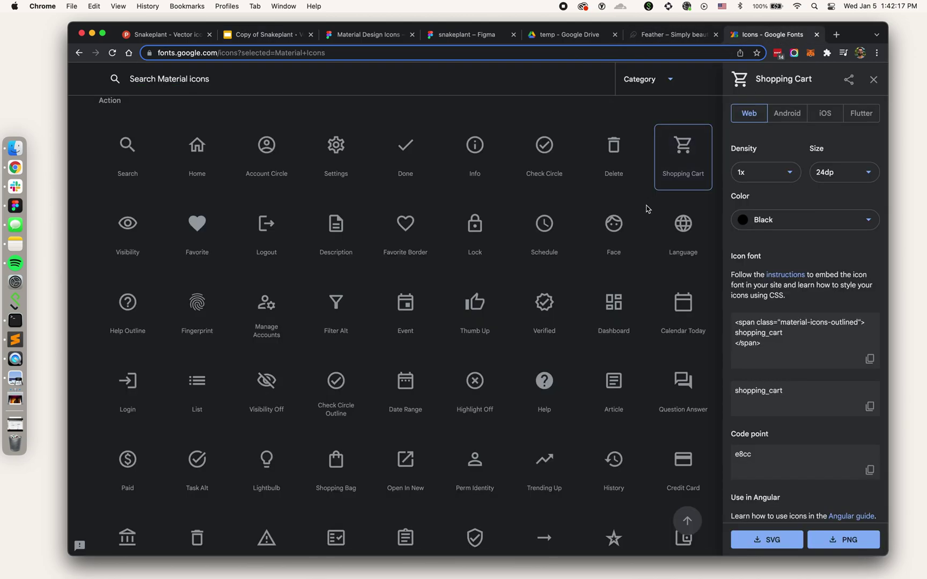
{"action": "scroll", "coordinate": [646, 207], "scroll_direction": "up", "scroll_amount": 10}
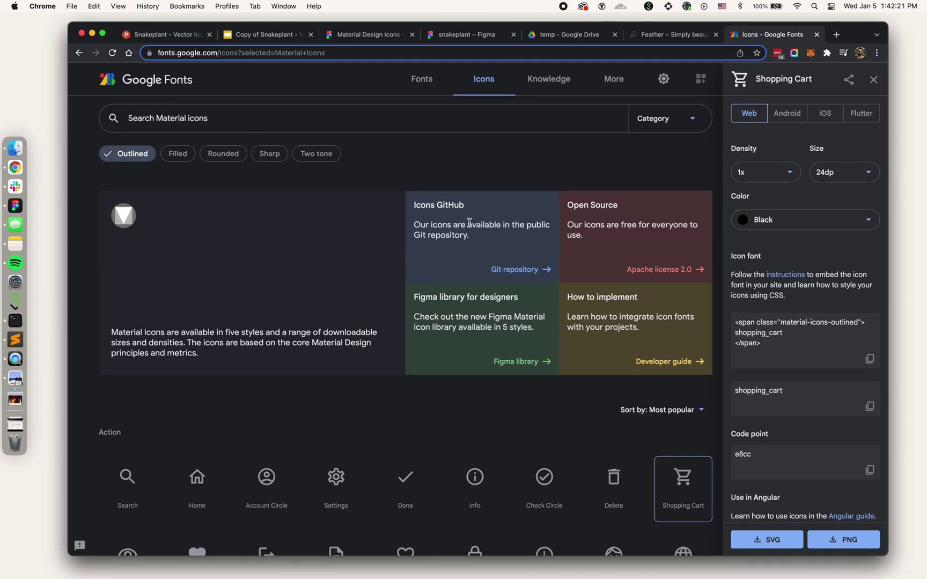
{"action": "scroll", "coordinate": [500, 357], "scroll_direction": "down", "scroll_amount": 10}
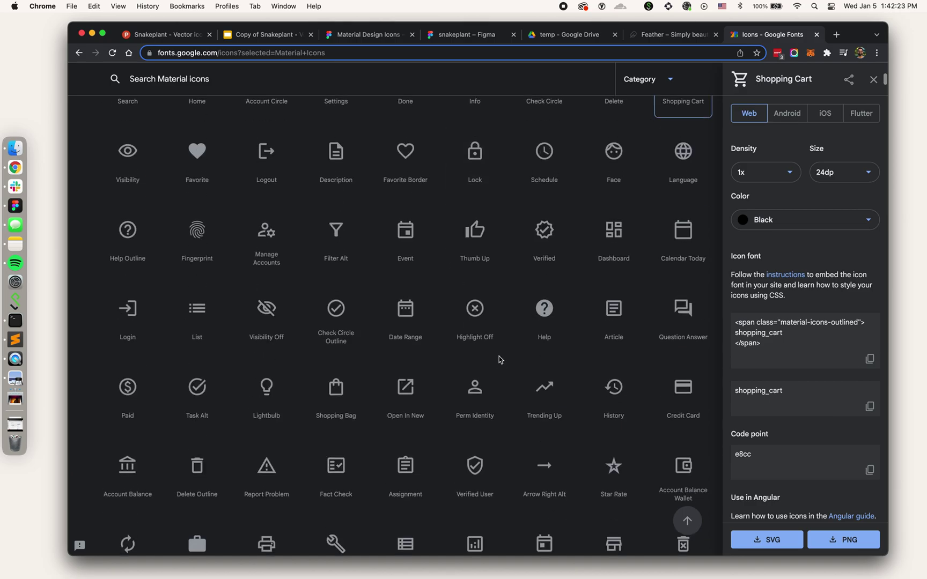
{"action": "scroll", "coordinate": [501, 358], "scroll_direction": "up", "scroll_amount": 2}
{"action": "scroll", "coordinate": [623, 187], "scroll_direction": "up", "scroll_amount": 1}
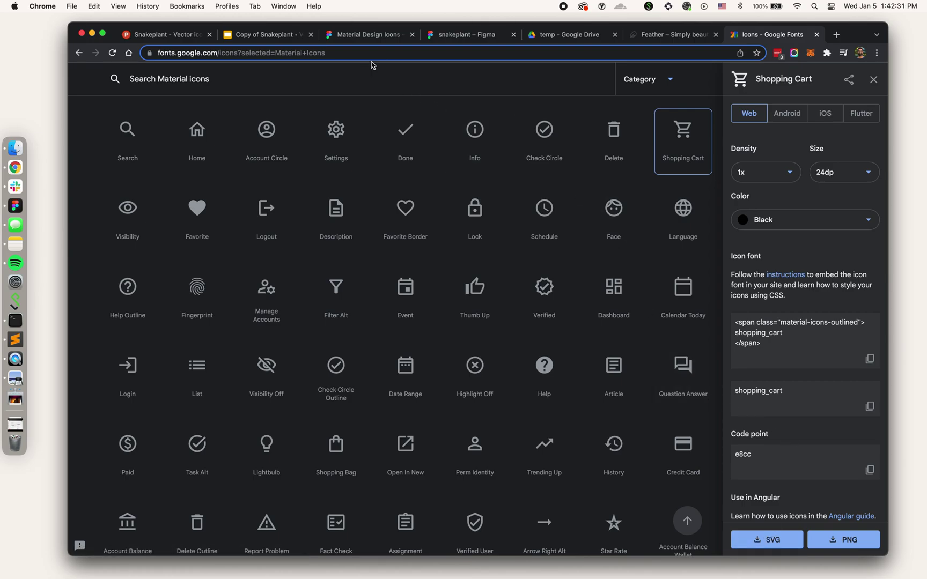
Show the Material Design Icons page in Figma and pan around its icon grids.
{"action": "key", "text": "super+3"}
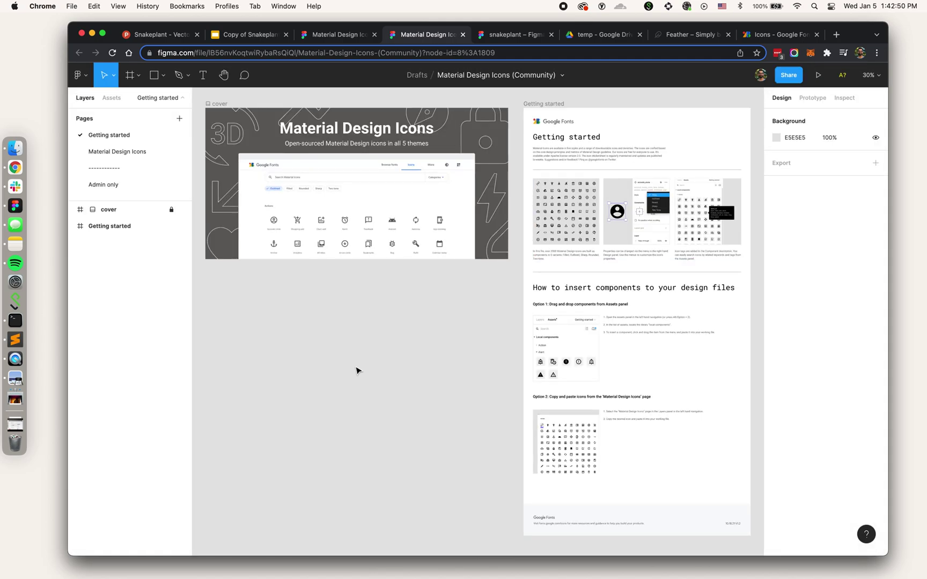
{"action": "left_click", "coordinate": [128, 152]}
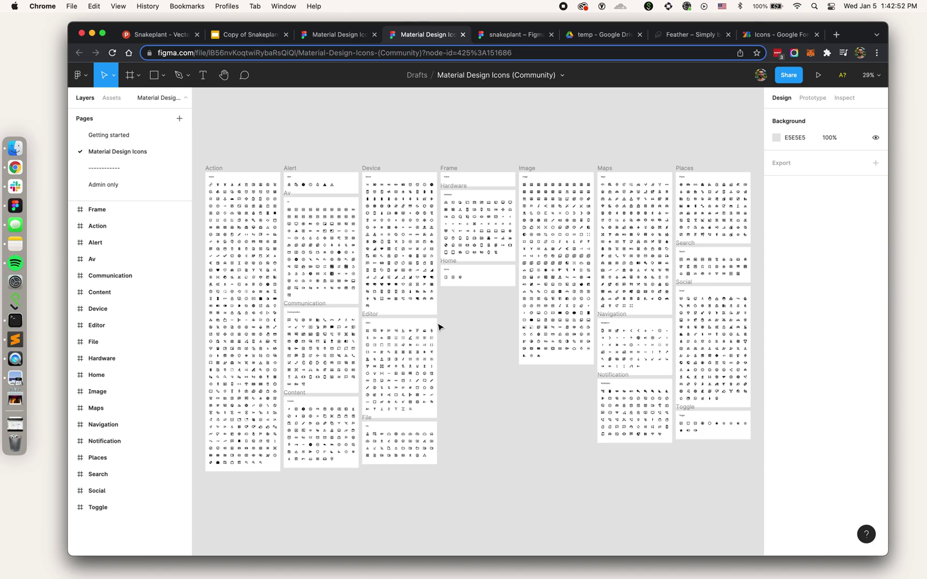
{"action": "scroll", "coordinate": [429, 322], "scroll_direction": "left", "scroll_amount": 3}
{"action": "scroll", "coordinate": [245, 249], "scroll_direction": "up", "scroll_amount": 10}
{"action": "scroll", "coordinate": [428, 236], "scroll_direction": "right", "scroll_amount": 5}
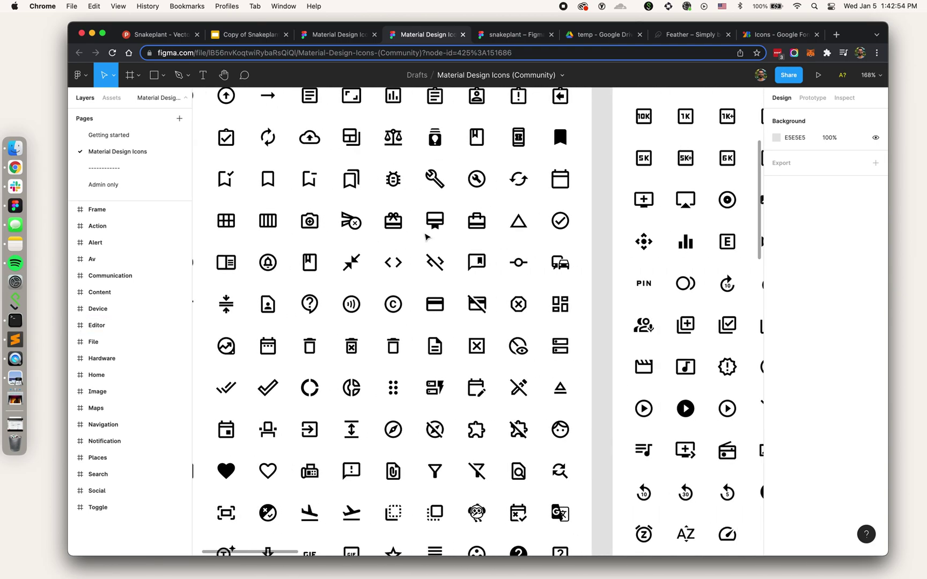
{"action": "scroll", "coordinate": [425, 236], "scroll_direction": "up", "scroll_amount": 5}
{"action": "scroll", "coordinate": [425, 236], "scroll_direction": "down", "scroll_amount": 5}
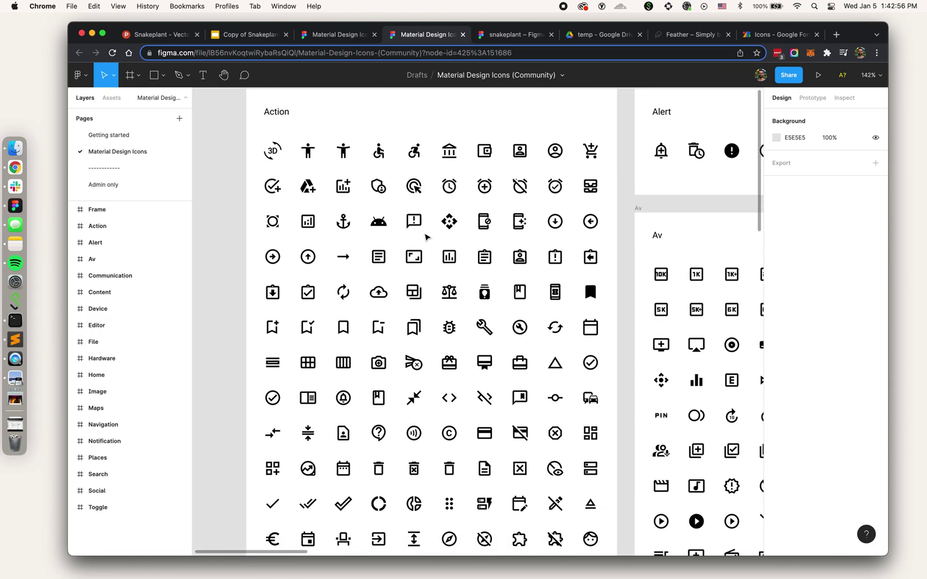
{"action": "scroll", "coordinate": [428, 238], "scroll_direction": "right", "scroll_amount": 2}
{"action": "scroll", "coordinate": [427, 238], "scroll_direction": "right", "scroll_amount": 15}
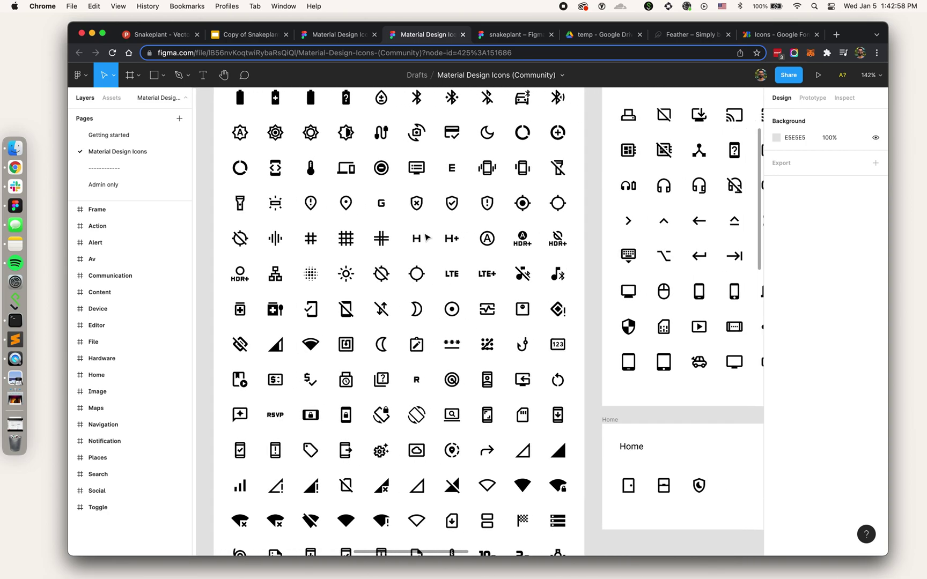
{"action": "scroll", "coordinate": [428, 238], "scroll_direction": "right", "scroll_amount": 10}
Compare with Google Fonts and the community page, then return to the Material Design Icons file.
{"action": "left_click", "coordinate": [772, 36]}
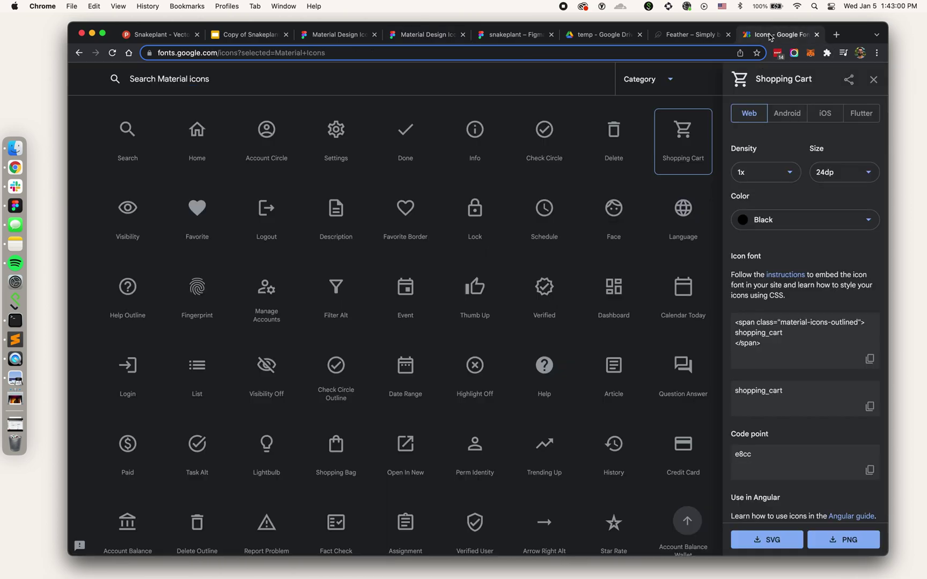
{"action": "left_click", "coordinate": [339, 35]}
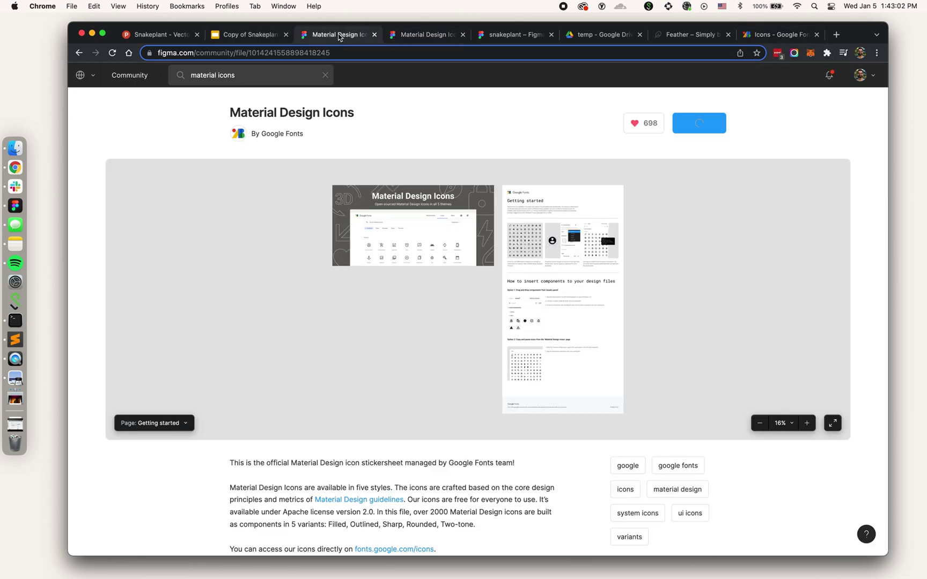
{"action": "left_click", "coordinate": [429, 34]}
{"action": "scroll", "coordinate": [466, 235], "scroll_direction": "down", "scroll_amount": 10}
{"action": "scroll", "coordinate": [466, 234], "scroll_direction": "up", "scroll_amount": 1}
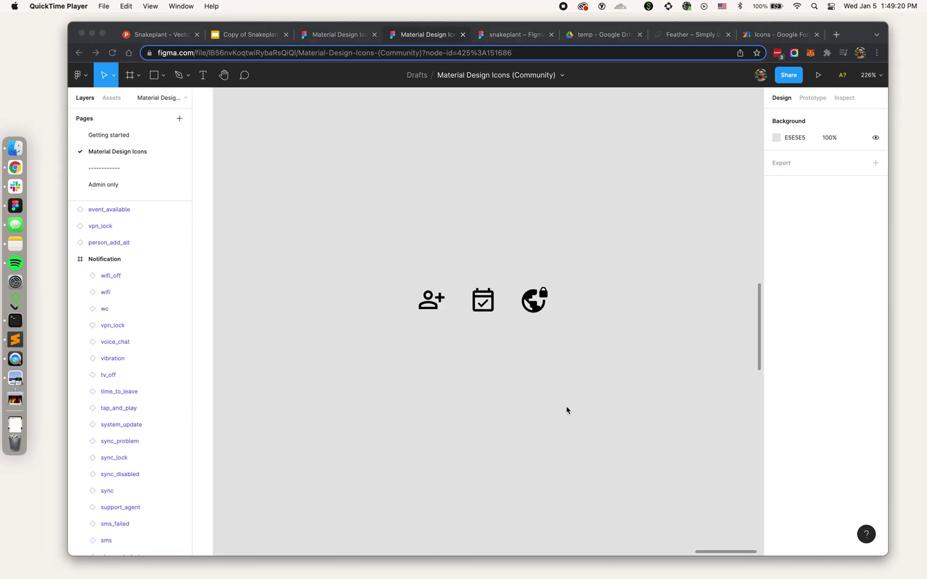
{"action": "left_click", "coordinate": [566, 405]}
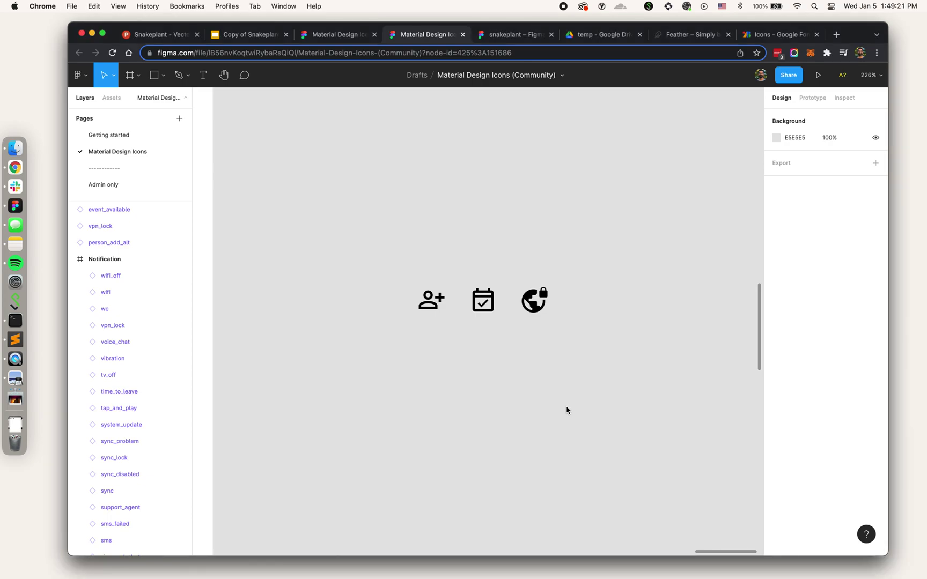
{"action": "scroll", "coordinate": [565, 405], "scroll_direction": "down", "scroll_amount": 5}
{"action": "scroll", "coordinate": [555, 400], "scroll_direction": "up", "scroll_amount": 5}
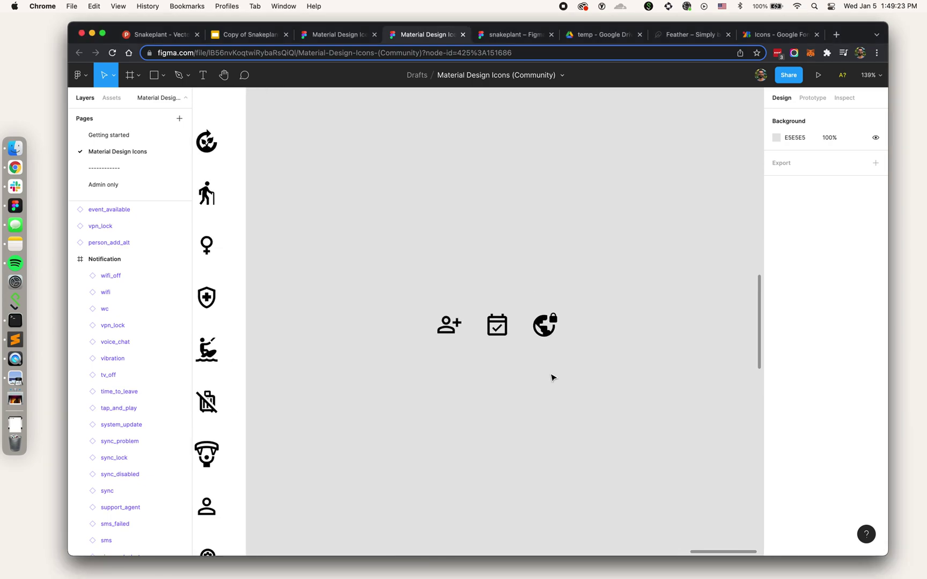
{"action": "left_click", "coordinate": [454, 325]}
{"action": "left_click", "coordinate": [510, 327]}
{"action": "left_click", "coordinate": [546, 325]}
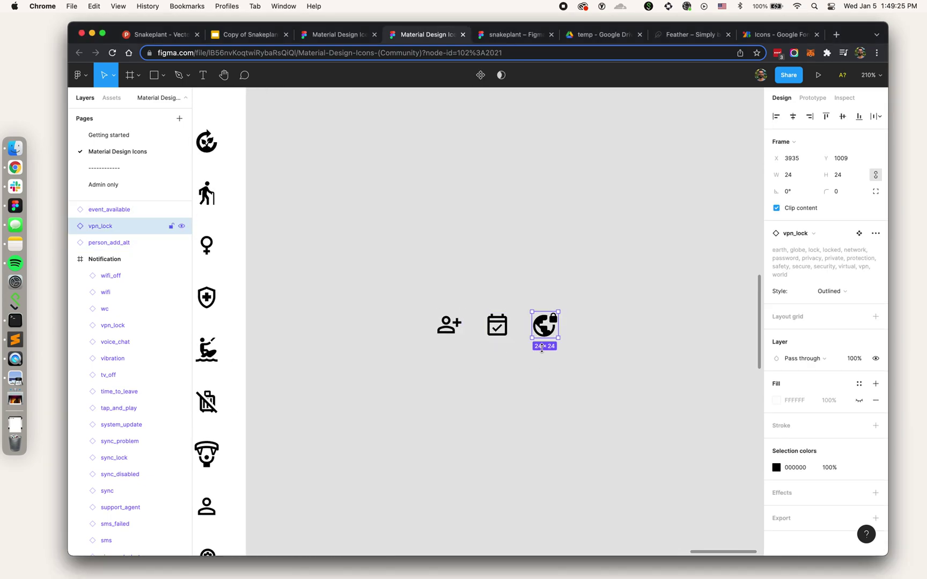
{"action": "left_click", "coordinate": [550, 375]}
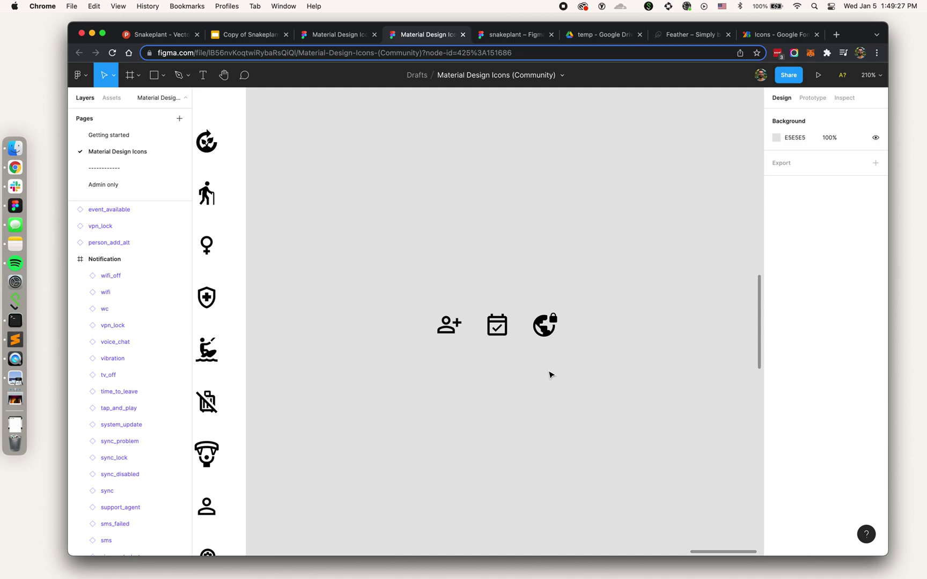
{"action": "left_click", "coordinate": [450, 325]}
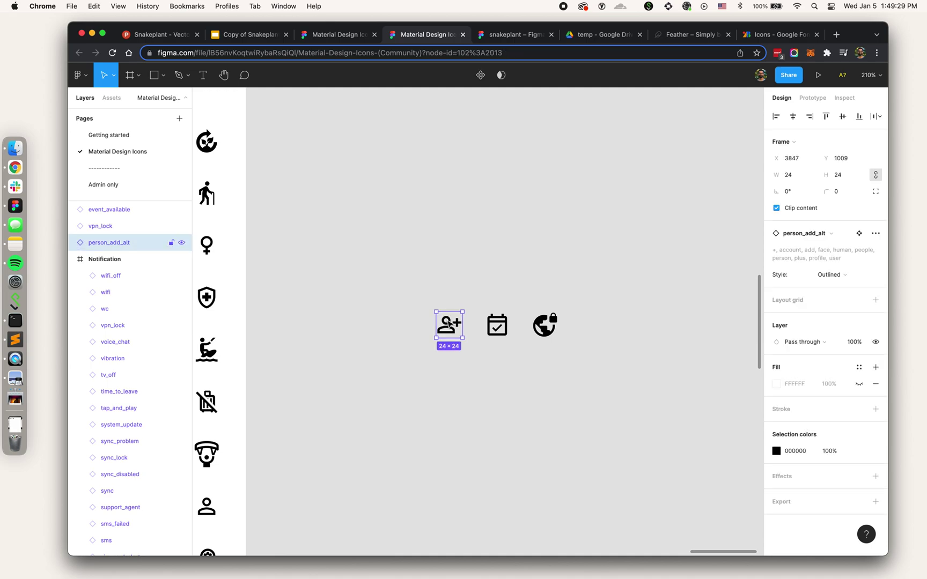
Select the person-add, calendar-check and locked globe icons and group them as Group 1.
{"action": "left_click", "coordinate": [500, 330]}
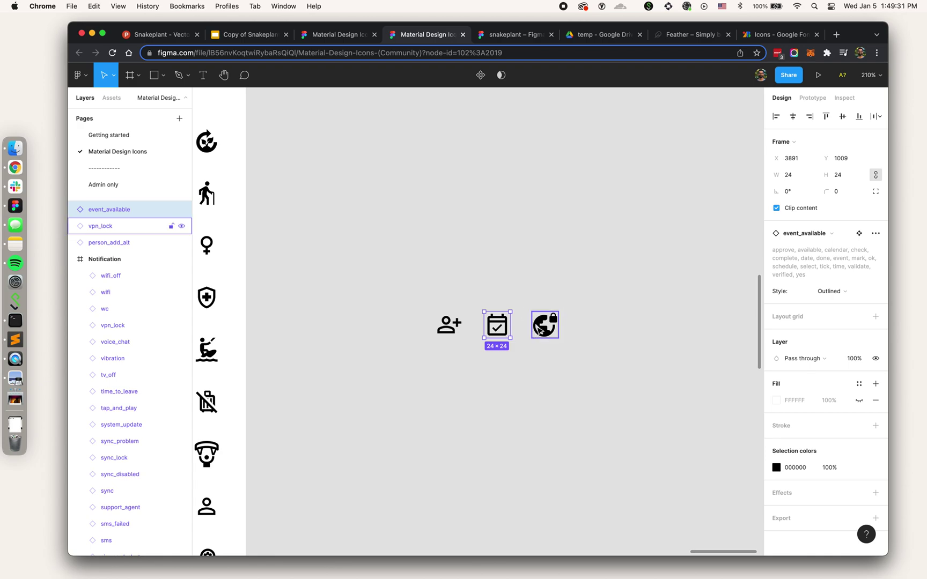
{"action": "left_click", "coordinate": [546, 330]}
{"action": "left_click", "coordinate": [542, 384]}
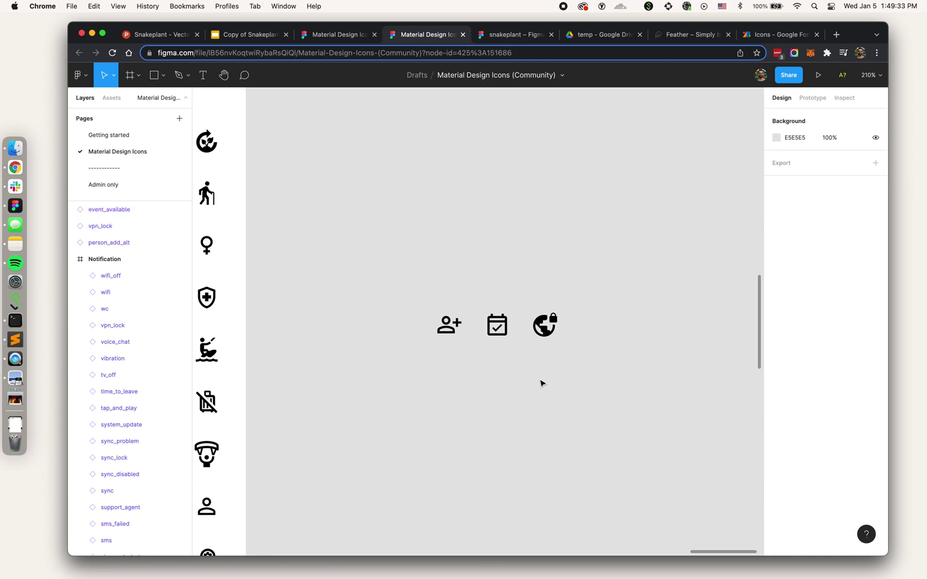
{"action": "left_click_drag", "start_coordinate": [411, 285], "coordinate": [628, 390]}
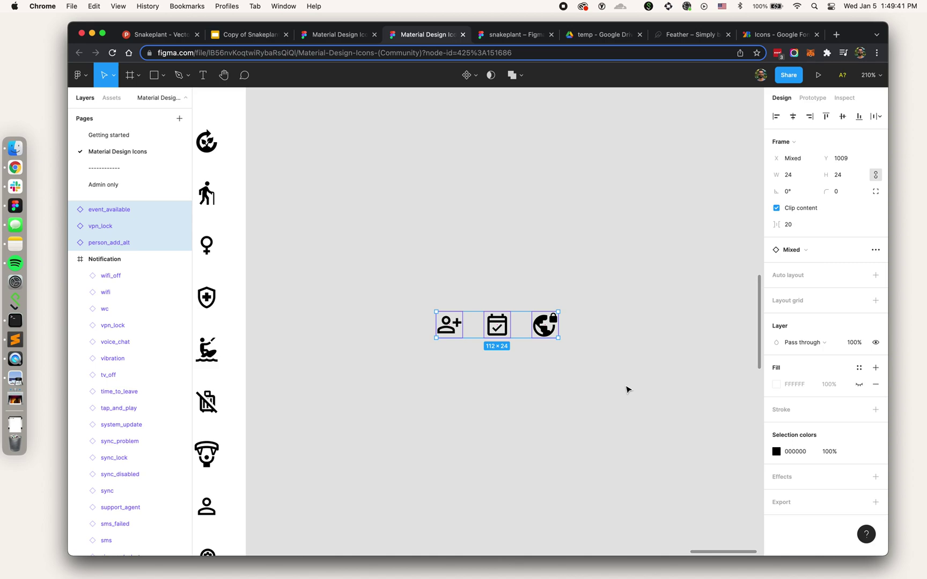
{"action": "key", "text": "super+g"}
Export Group 1 as an SVG file.
{"action": "left_click", "coordinate": [874, 451]}
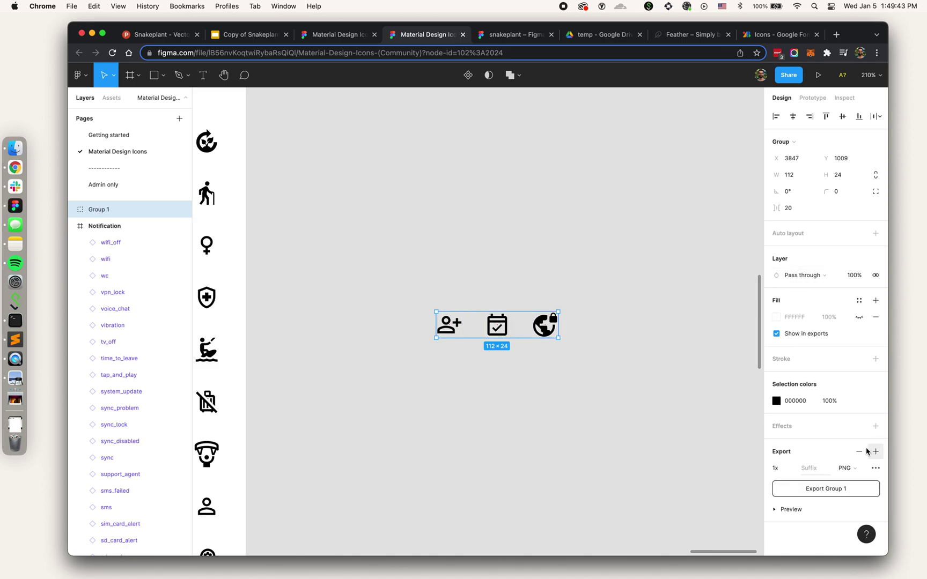
{"action": "left_click", "coordinate": [847, 468]}
{"action": "left_click", "coordinate": [846, 491]}
{"action": "left_click", "coordinate": [836, 490]}
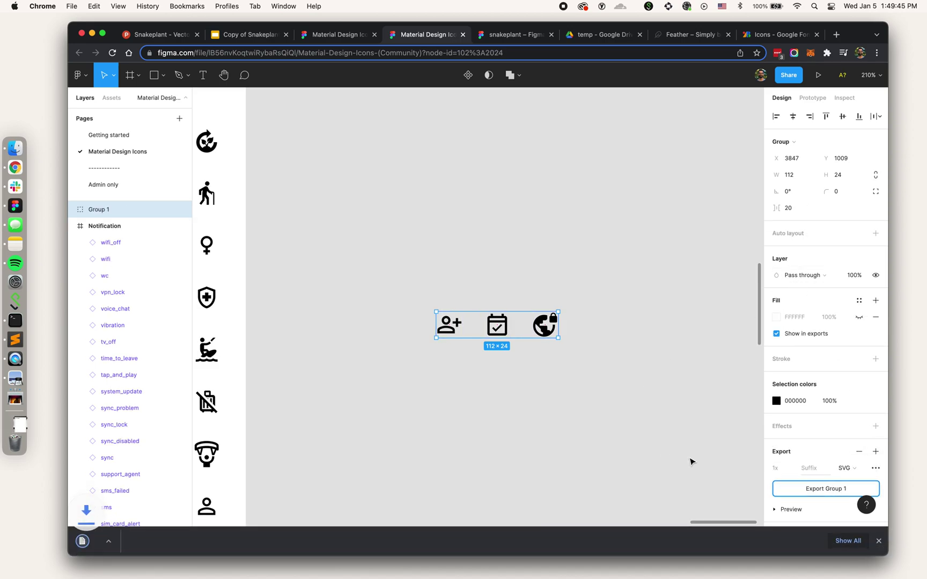
{"action": "left_click", "coordinate": [500, 404]}
Upload Group 1 (1).svg to the Drive temp folder and open it with CloudConvert.
{"action": "left_click", "coordinate": [587, 37]}
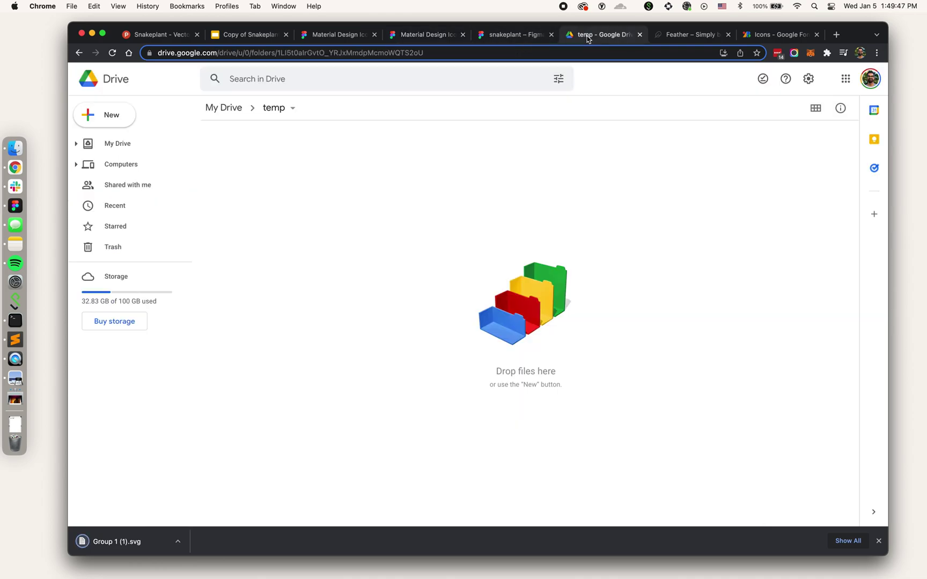
{"action": "left_click", "coordinate": [15, 424]}
{"action": "left_click_drag", "start_coordinate": [78, 317], "coordinate": [356, 276]}
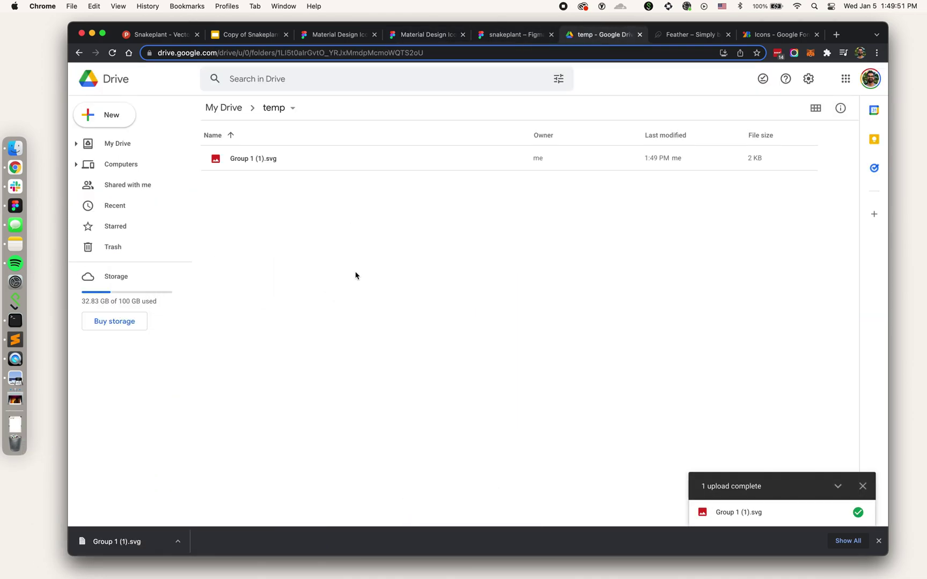
{"action": "right_click", "coordinate": [378, 162]}
{"action": "mouse_move", "coordinate": [461, 194]}
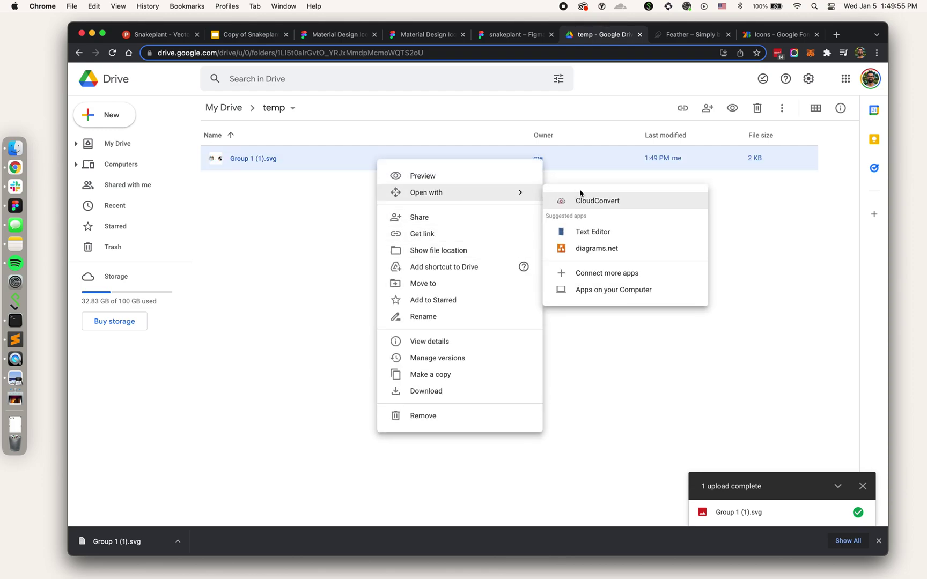
{"action": "left_click", "coordinate": [583, 201]}
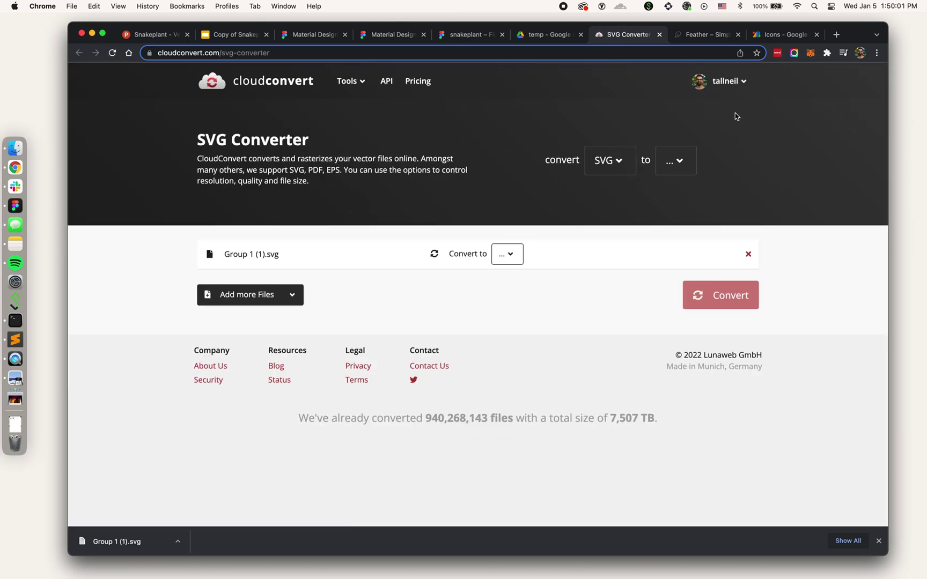
Choose EMF as CloudConvert's output format, then view Snakeplant's Product Hunt page.
{"action": "left_click", "coordinate": [507, 253]}
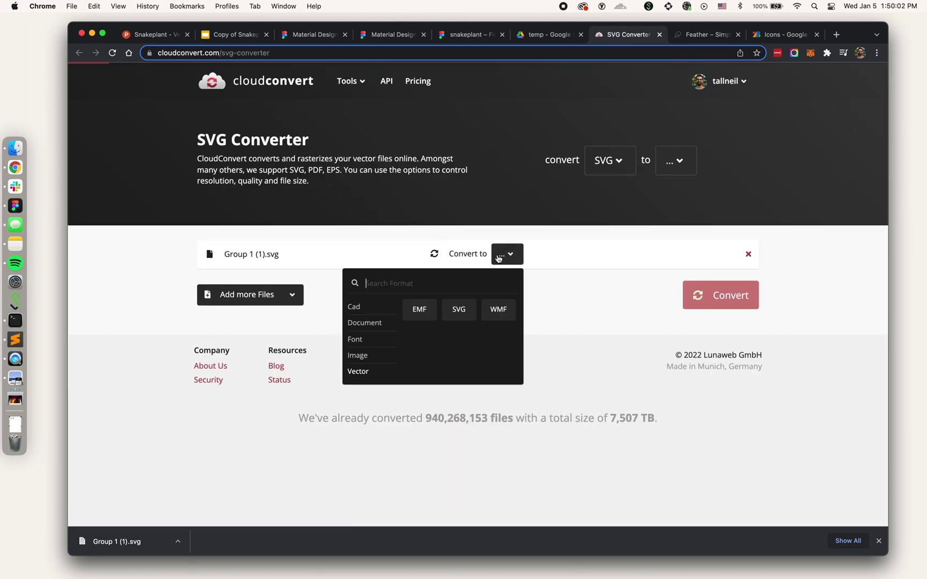
{"action": "left_click", "coordinate": [421, 313]}
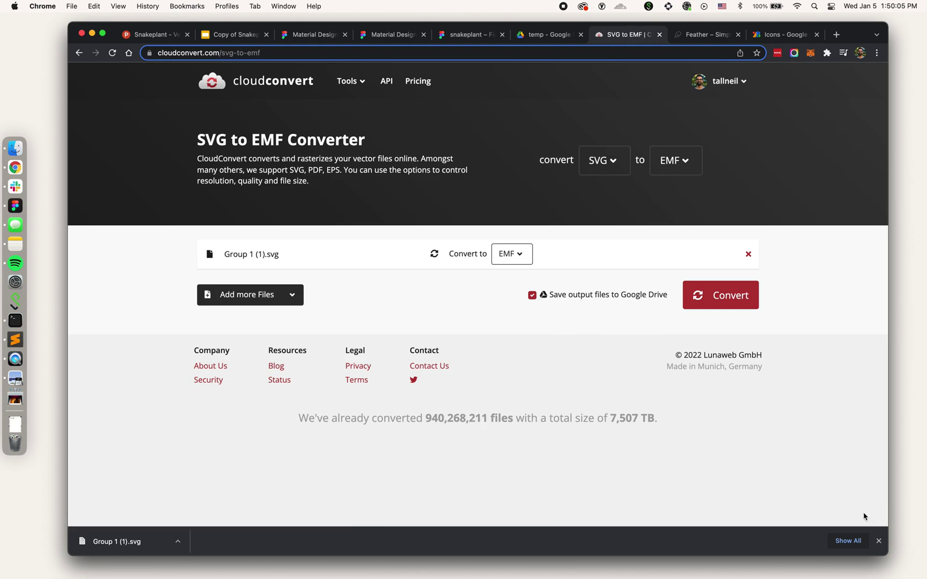
{"action": "left_click", "coordinate": [879, 541]}
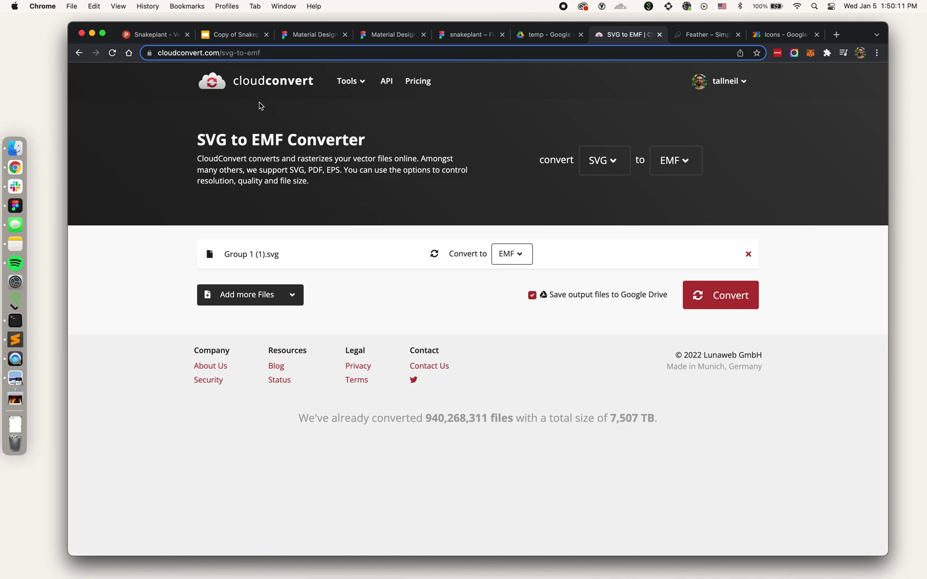
{"action": "left_click", "coordinate": [168, 39]}
{"action": "scroll", "coordinate": [252, 343], "scroll_direction": "down", "scroll_amount": 10}
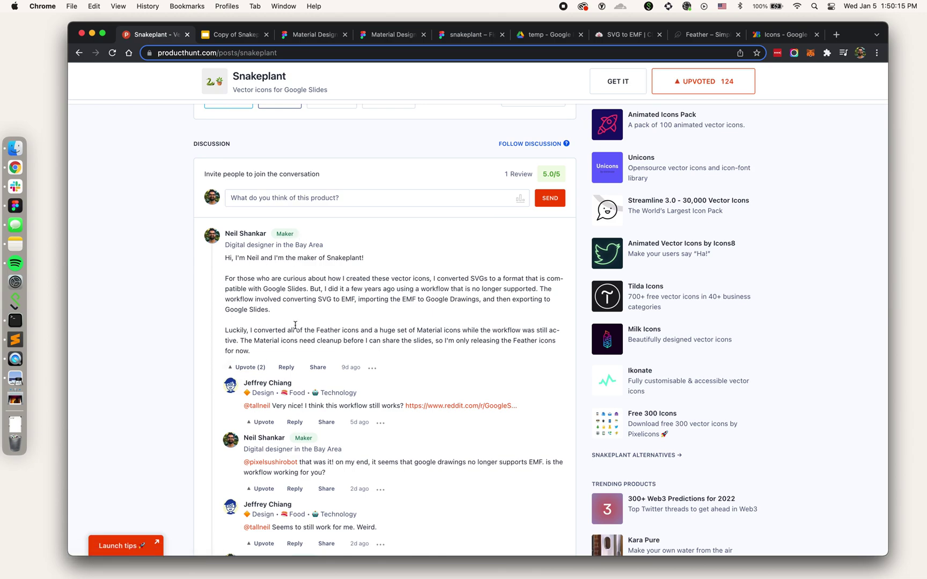
Scroll through the Snakeplant maker's note, then return to the CloudConvert SVG to EMF converter.
{"action": "scroll", "coordinate": [295, 326], "scroll_direction": "up", "scroll_amount": 1}
{"action": "scroll", "coordinate": [295, 326], "scroll_direction": "up", "scroll_amount": 10}
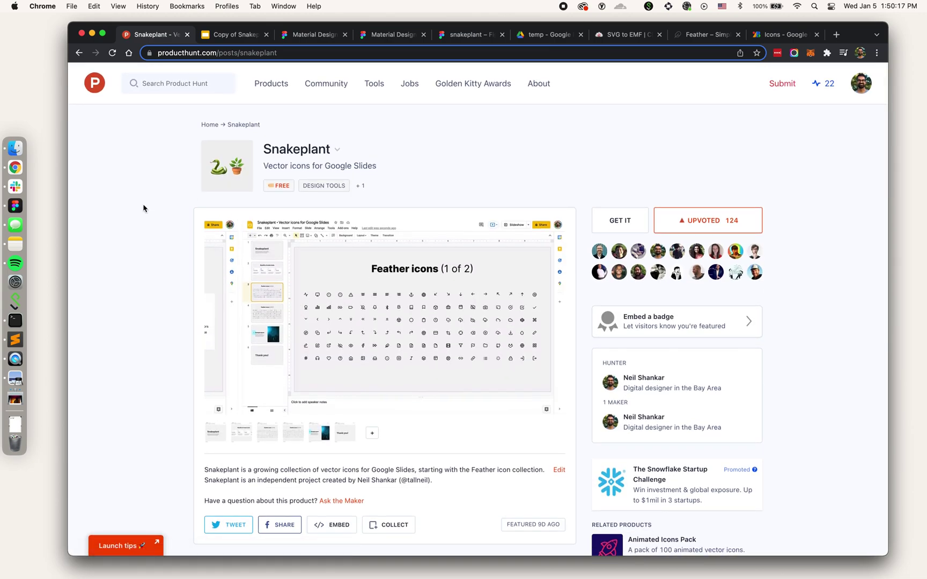
{"action": "left_click", "coordinate": [629, 35]}
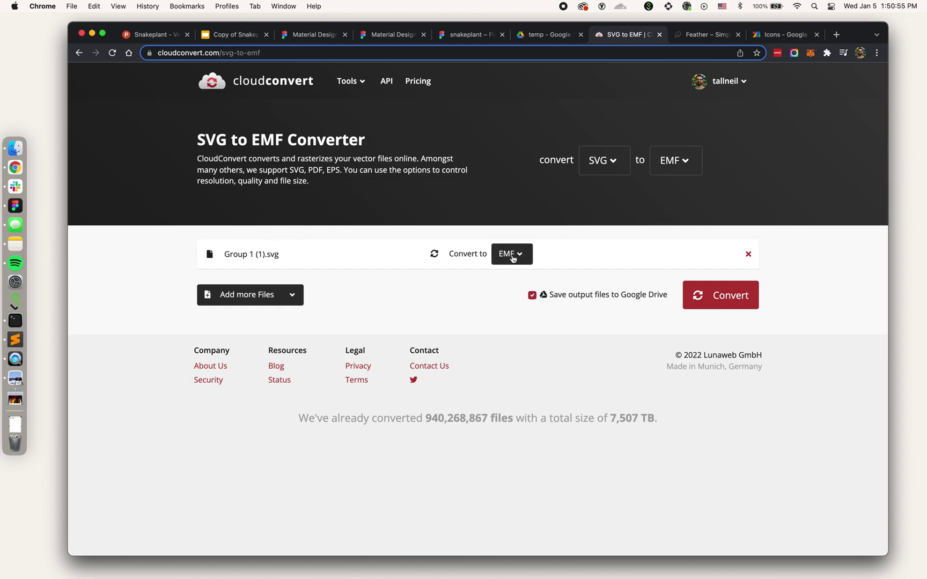
Convert the SVG to EMF and open the resulting Group 1 (1).emf in Google Drawings.
{"action": "left_click", "coordinate": [726, 298]}
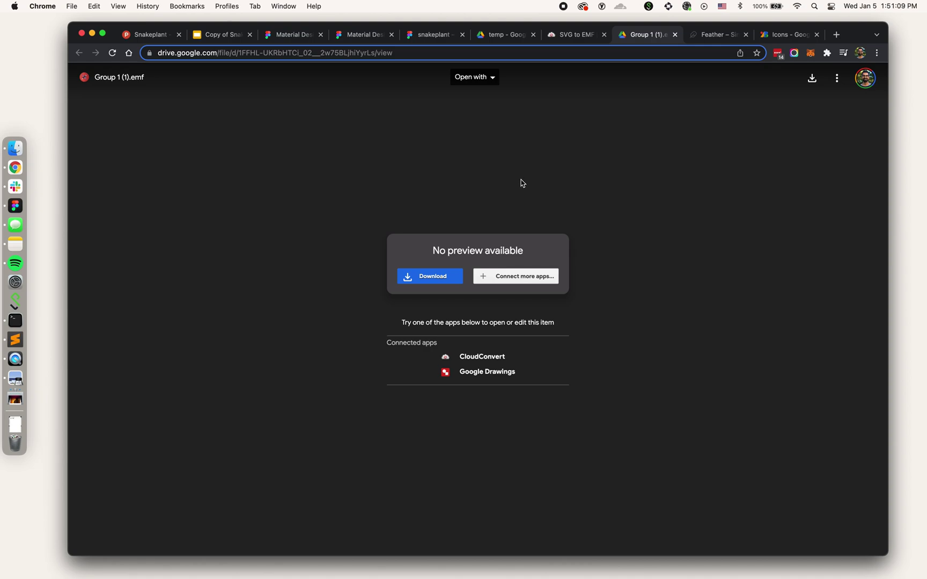
{"action": "left_click", "coordinate": [490, 81]}
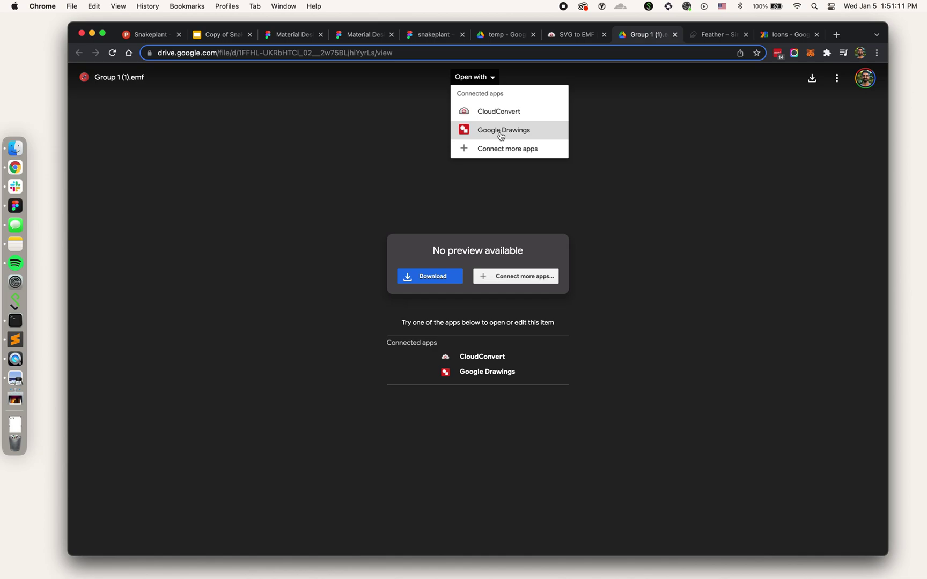
{"action": "left_click", "coordinate": [405, 134]}
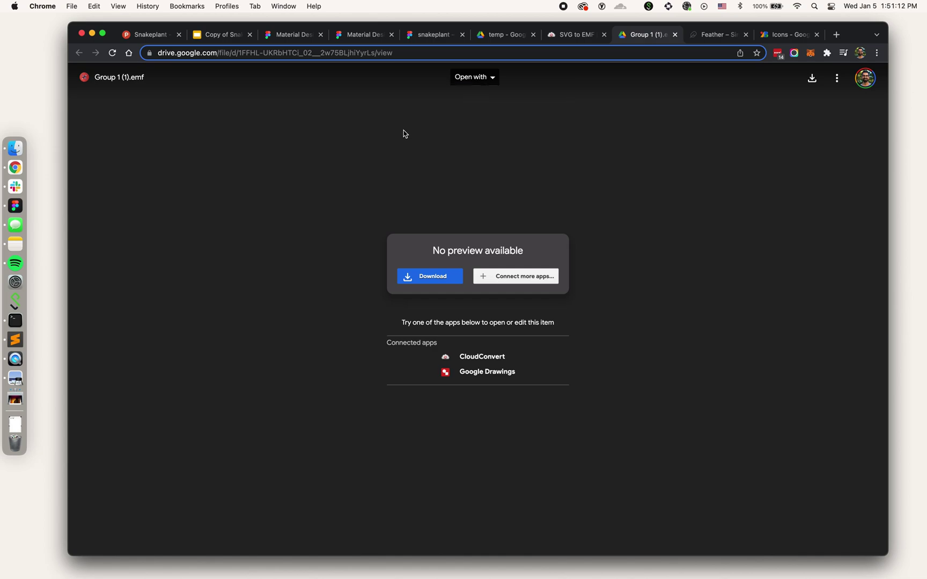
{"action": "left_click", "coordinate": [462, 374]}
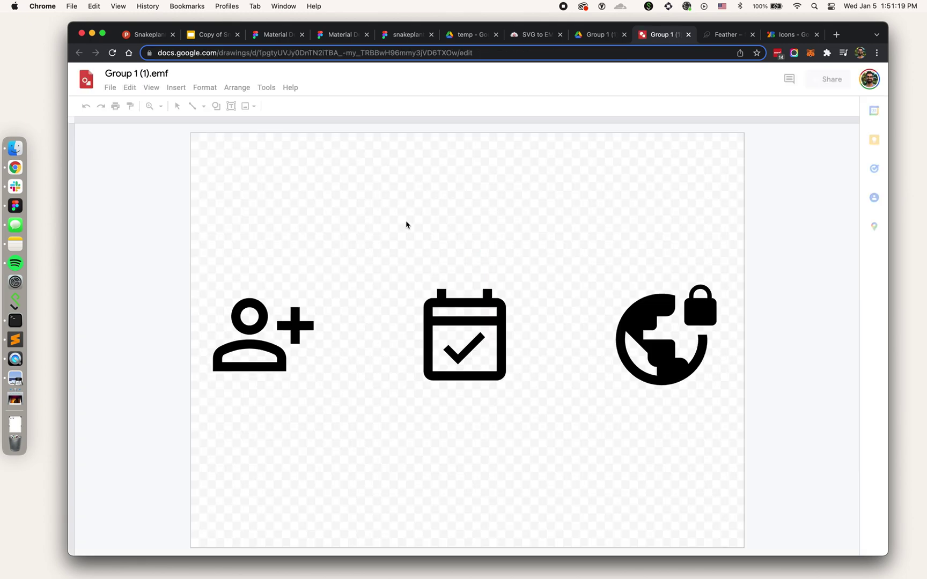
Marquee-select the person-add, calendar-check and locked globe icons, then return to the Slides deck.
{"action": "left_click_drag", "start_coordinate": [187, 214], "coordinate": [778, 427]}
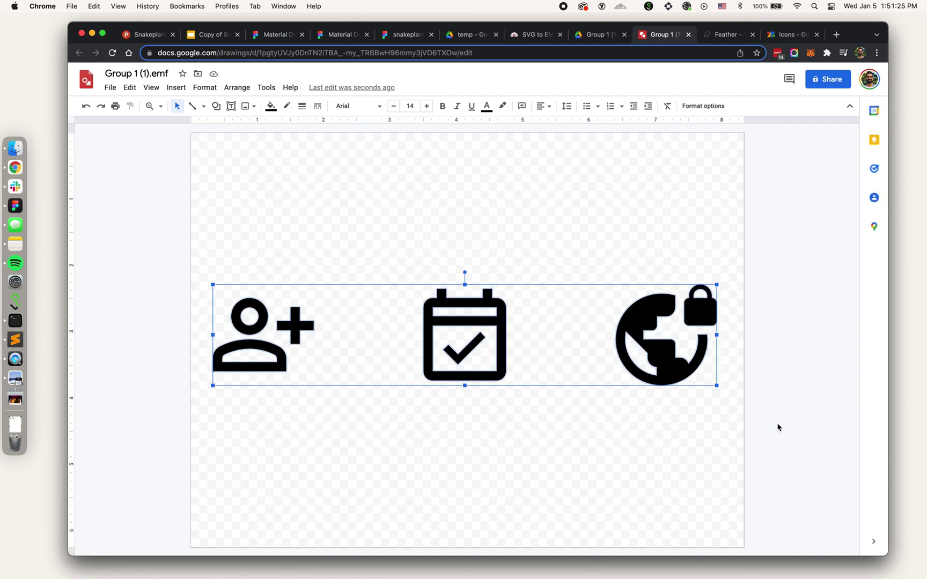
{"action": "left_click", "coordinate": [213, 35]}
Insert a new slide after slide 4 and paste the three icons onto it.
{"action": "left_click", "coordinate": [142, 288]}
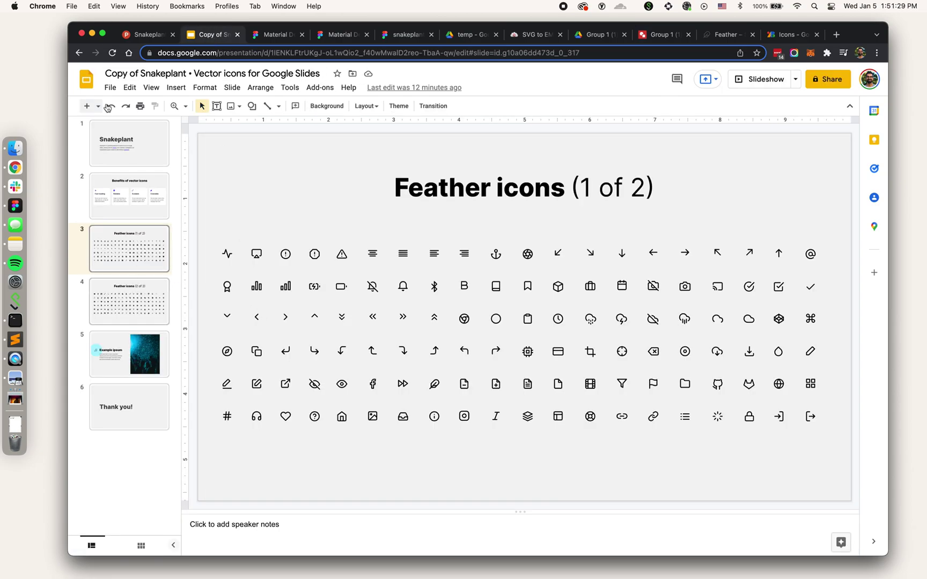
{"action": "left_click", "coordinate": [87, 105]}
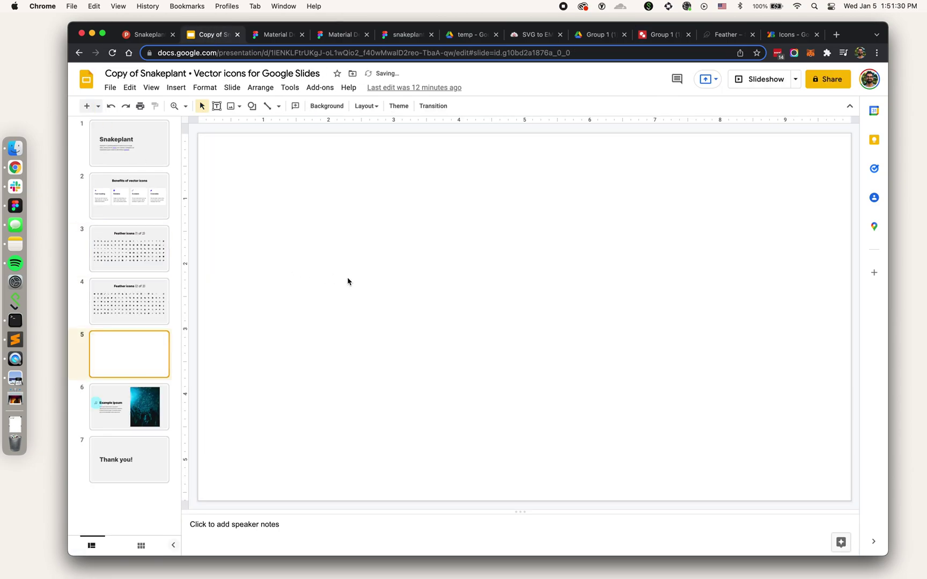
{"action": "key", "text": "super+v"}
{"action": "left_click", "coordinate": [365, 249]}
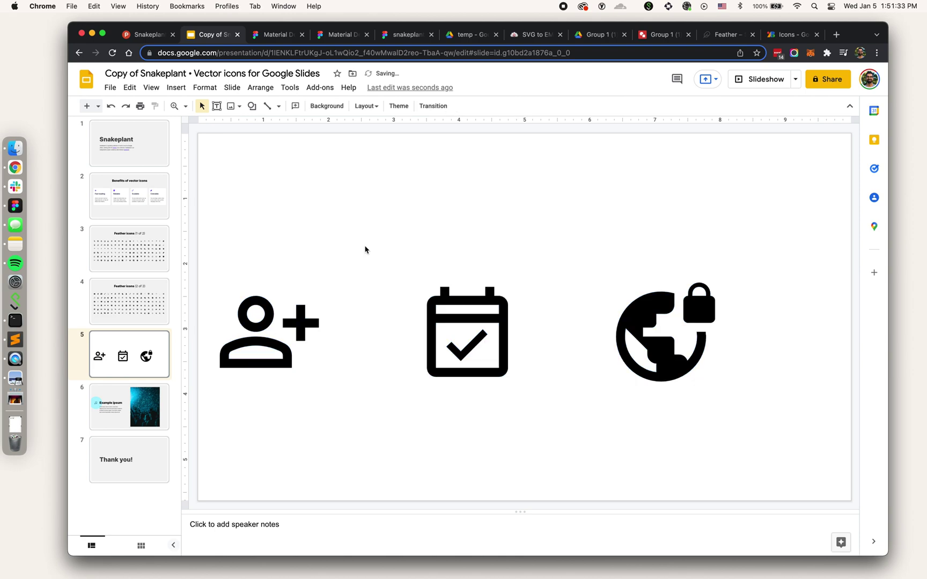
{"action": "key", "text": "super+a"}
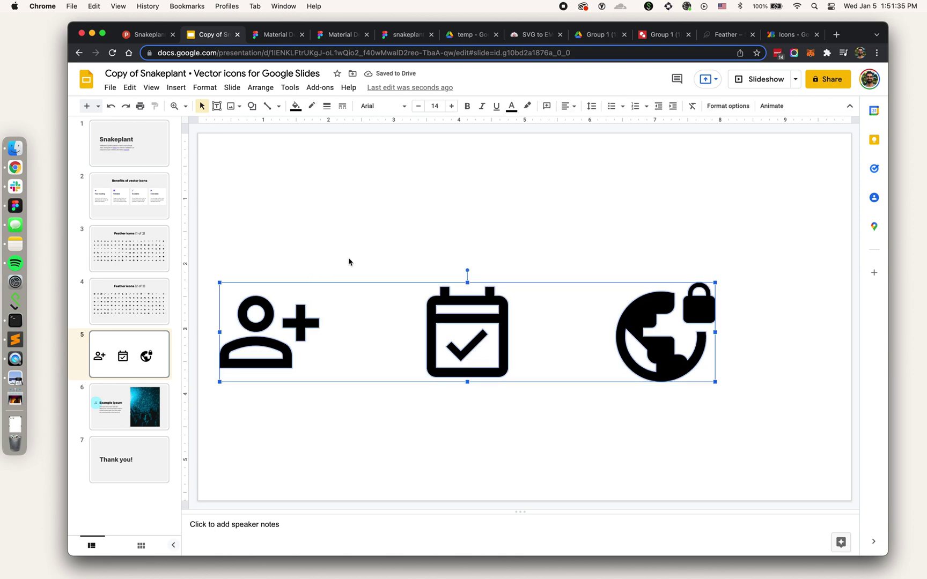
Ungroup the pasted icons into separate shapes.
{"action": "right_click", "coordinate": [340, 313]}
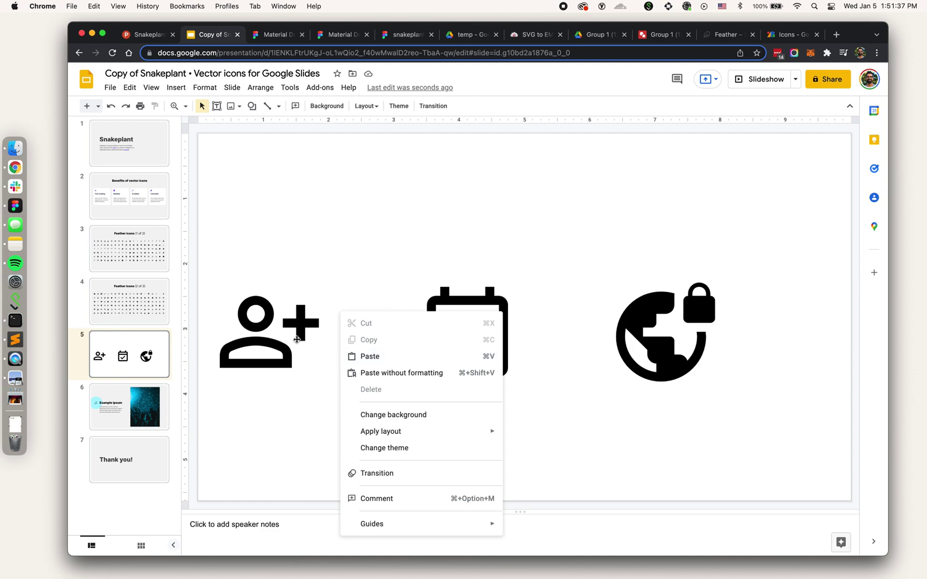
{"action": "left_click", "coordinate": [302, 336]}
{"action": "right_click", "coordinate": [310, 328]}
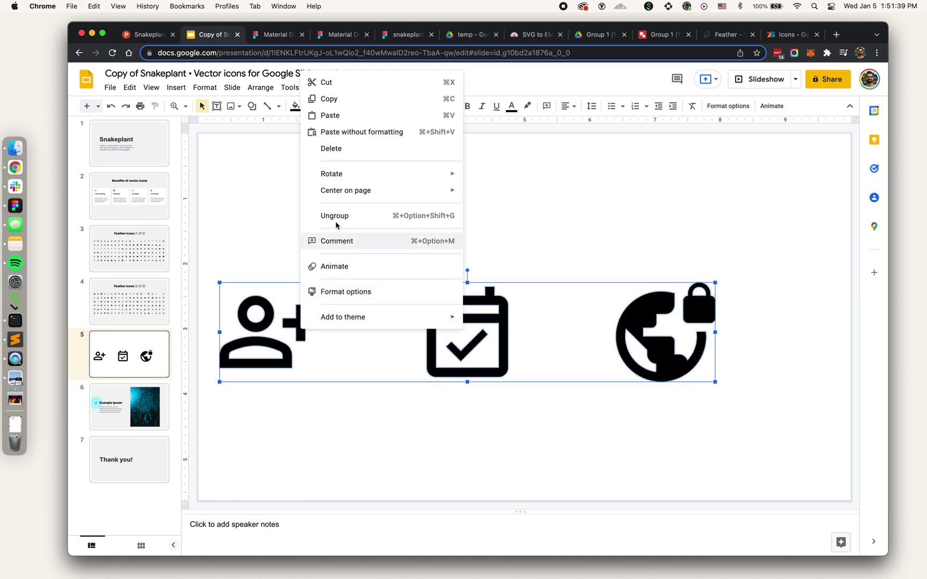
{"action": "left_click", "coordinate": [333, 218]}
{"action": "left_click", "coordinate": [331, 244]}
Enlarge the person-add icon across the slide, then undo the resize.
{"action": "left_click", "coordinate": [309, 332]}
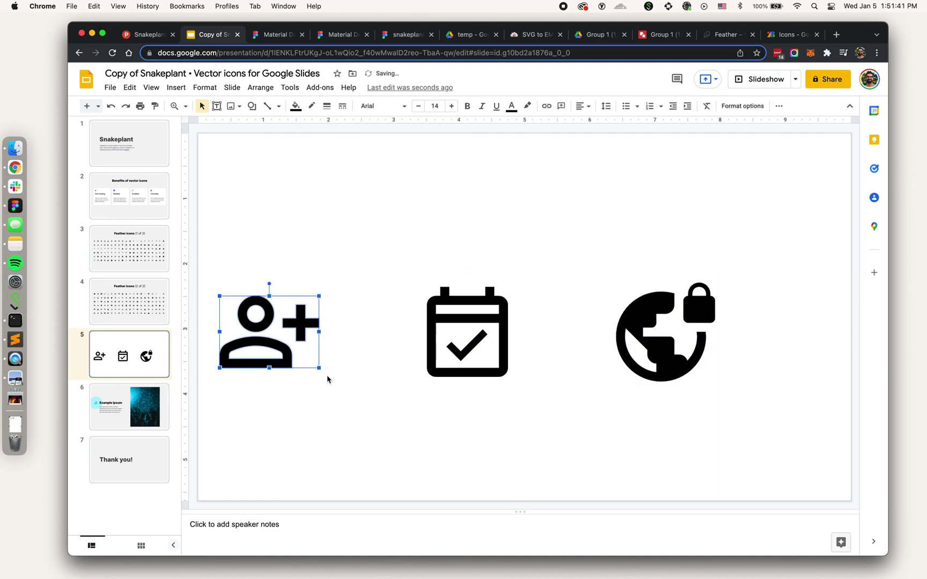
{"action": "left_click_drag", "start_coordinate": [320, 297], "coordinate": [573, 177]}
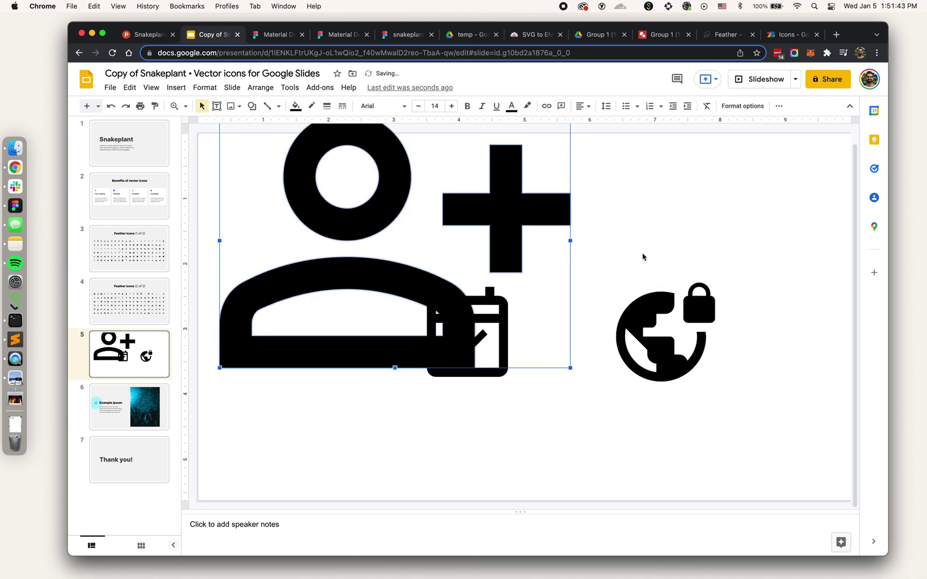
{"action": "left_click", "coordinate": [597, 256]}
{"action": "key", "text": "super+z"}
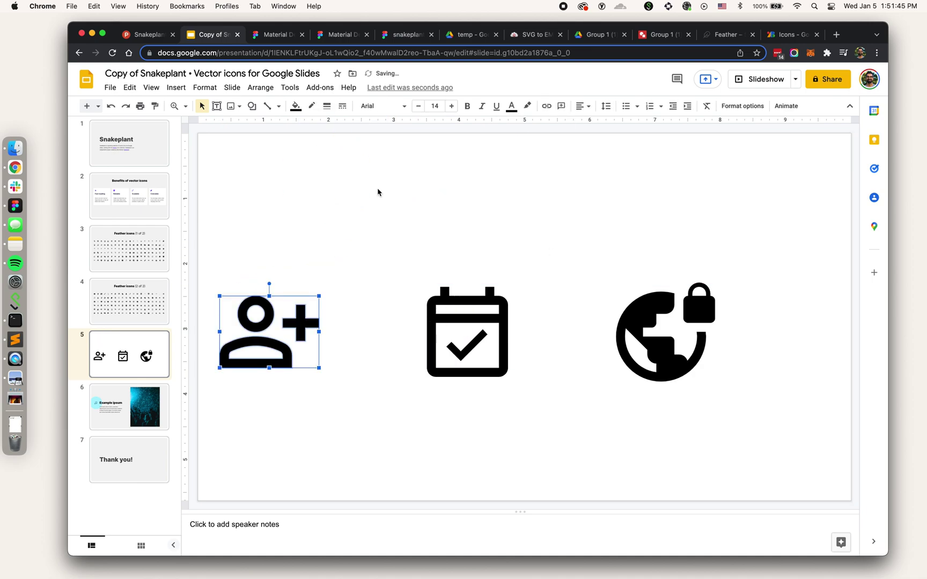
Fill the person-add icon purple, undo it, and reselect all three icons.
{"action": "left_click", "coordinate": [299, 112]}
{"action": "left_click", "coordinate": [331, 162]}
{"action": "left_click", "coordinate": [427, 204]}
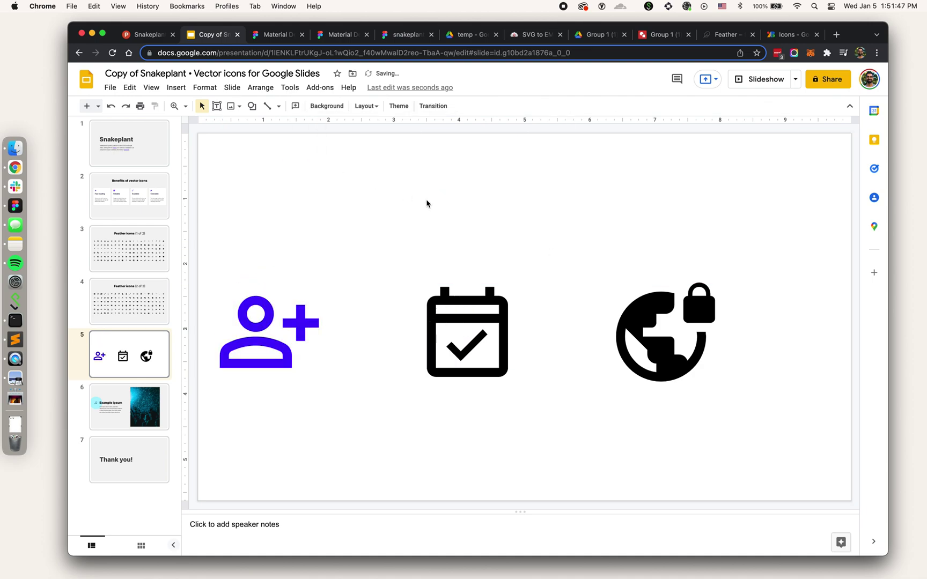
{"action": "key", "text": "super+z"}
{"action": "mouse_move", "coordinate": [242, 246]}
{"action": "left_mouse_down"}
{"action": "mouse_move", "coordinate": [284, 268]}
{"action": "mouse_move", "coordinate": [778, 406]}
{"action": "mouse_move", "coordinate": [393, 325]}
{"action": "mouse_move", "coordinate": [235, 238]}
{"action": "left_mouse_up"}
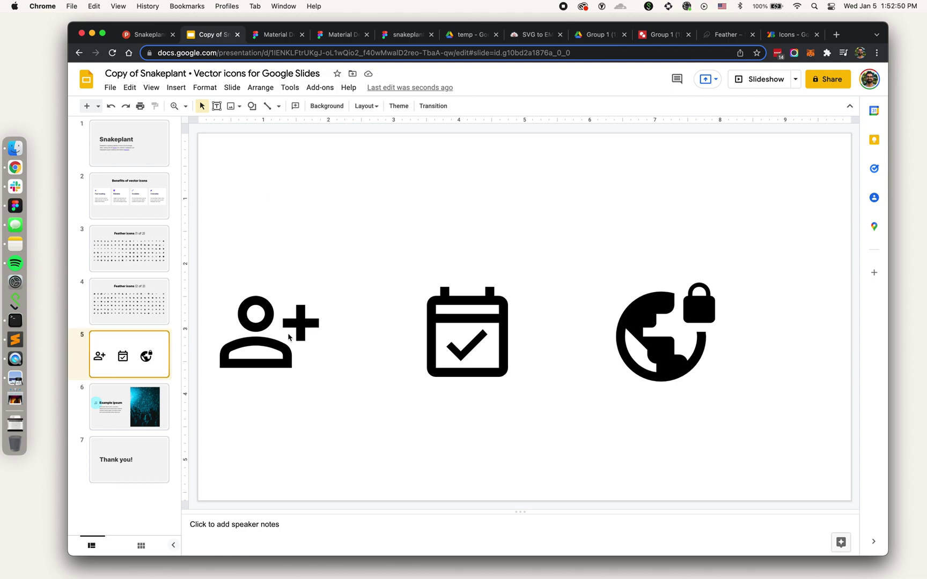
{"action": "left_click", "coordinate": [273, 343]}
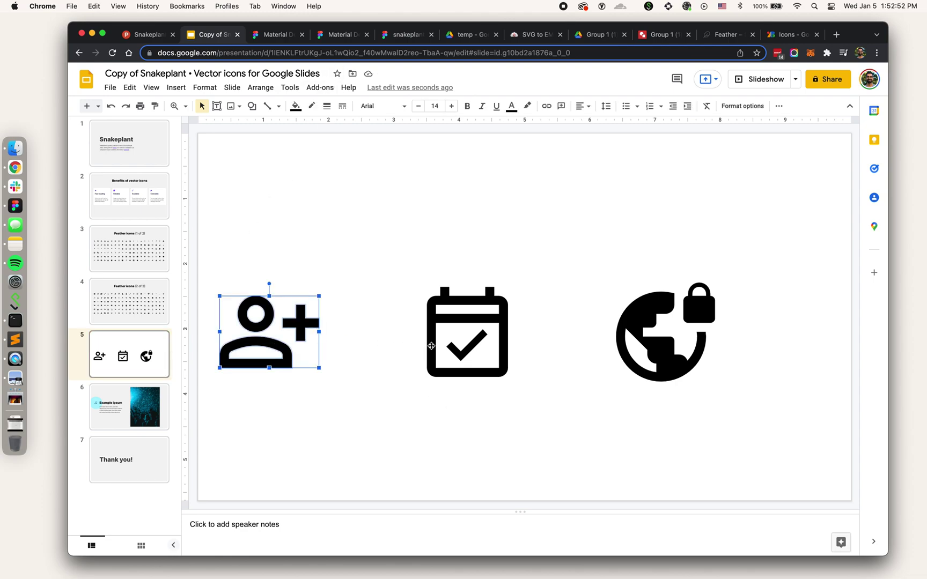
{"action": "left_click", "coordinate": [432, 346]}
{"action": "left_click", "coordinate": [641, 320]}
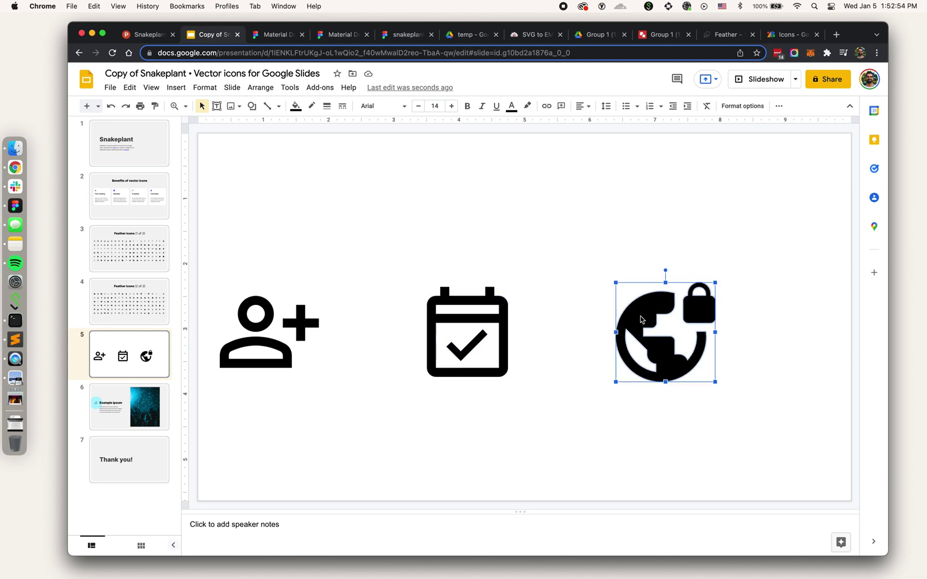
{"action": "left_click", "coordinate": [580, 455]}
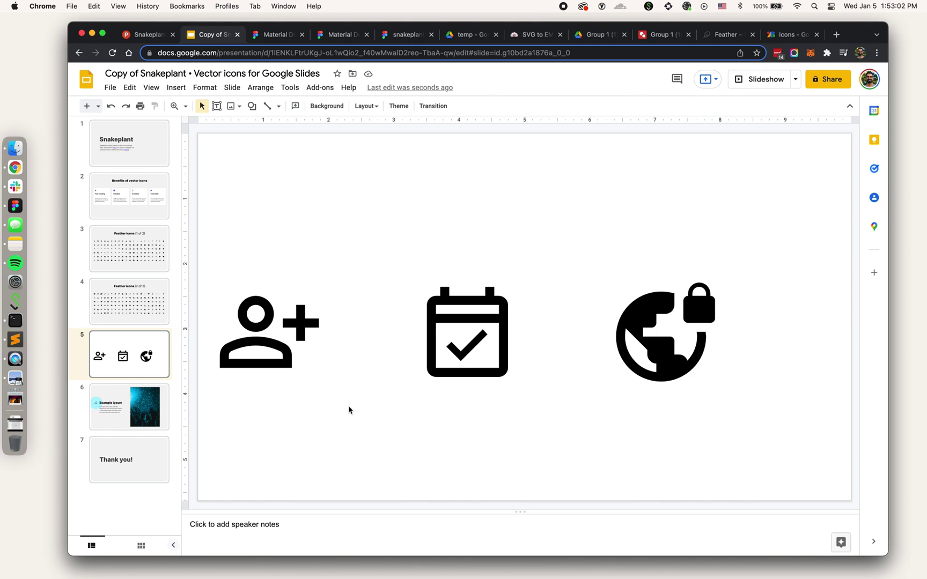
{"action": "left_click", "coordinate": [252, 298]}
{"action": "left_click", "coordinate": [437, 308]}
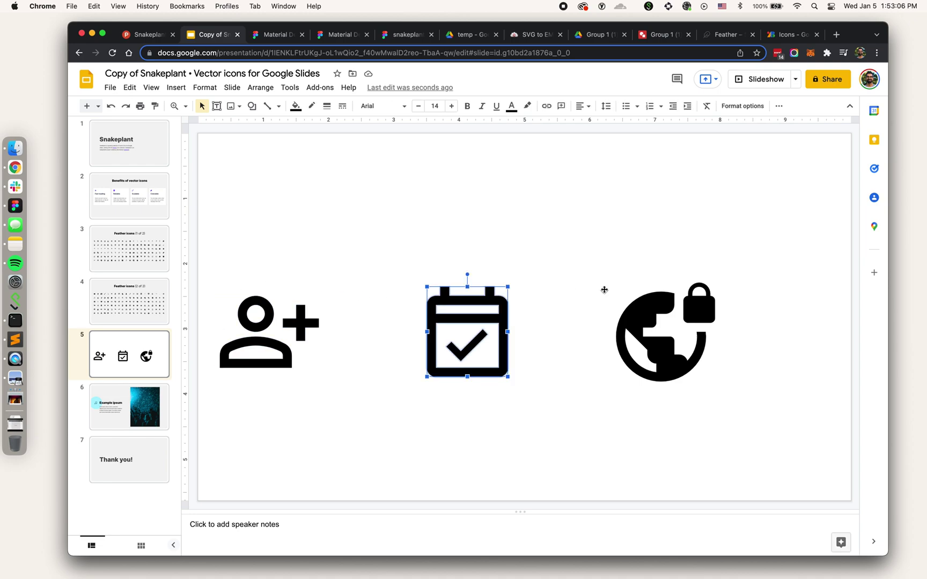
{"action": "left_click", "coordinate": [649, 302]}
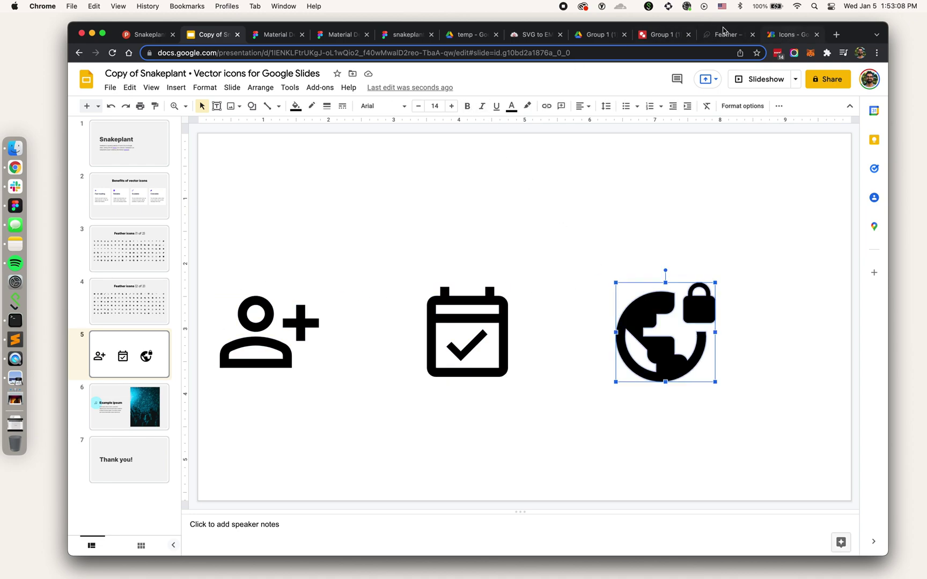
Inspect the three-icon group in the Group 1 (1).emf drawing, then switch to the Material Design Figma file.
{"action": "left_click", "coordinate": [657, 37]}
{"action": "left_click", "coordinate": [440, 173]}
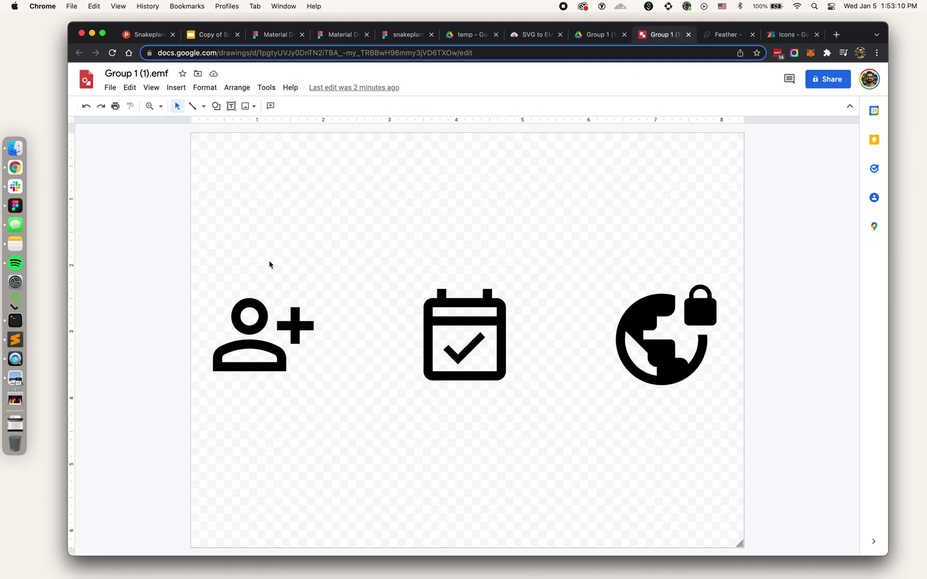
{"action": "left_click_drag", "start_coordinate": [149, 208], "coordinate": [819, 467]}
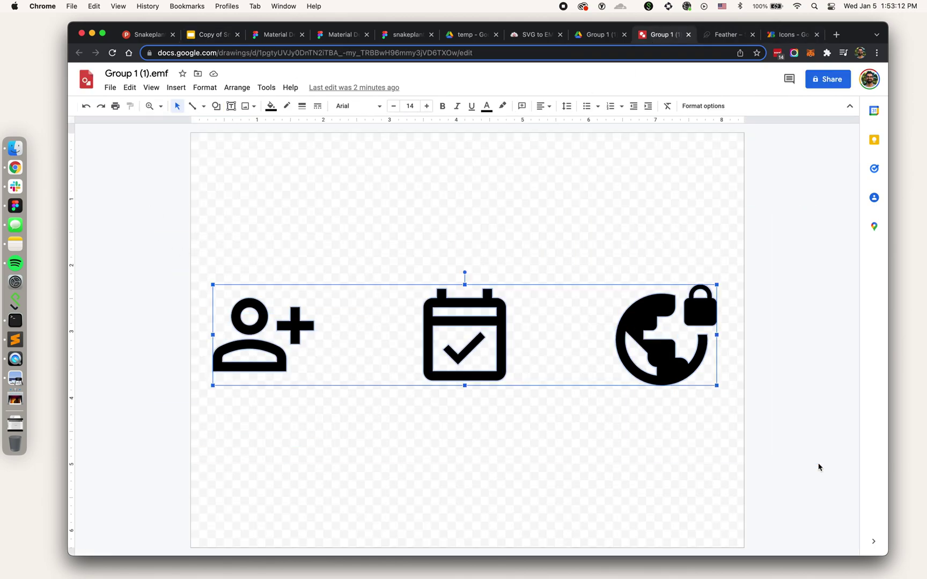
{"action": "left_click", "coordinate": [768, 457]}
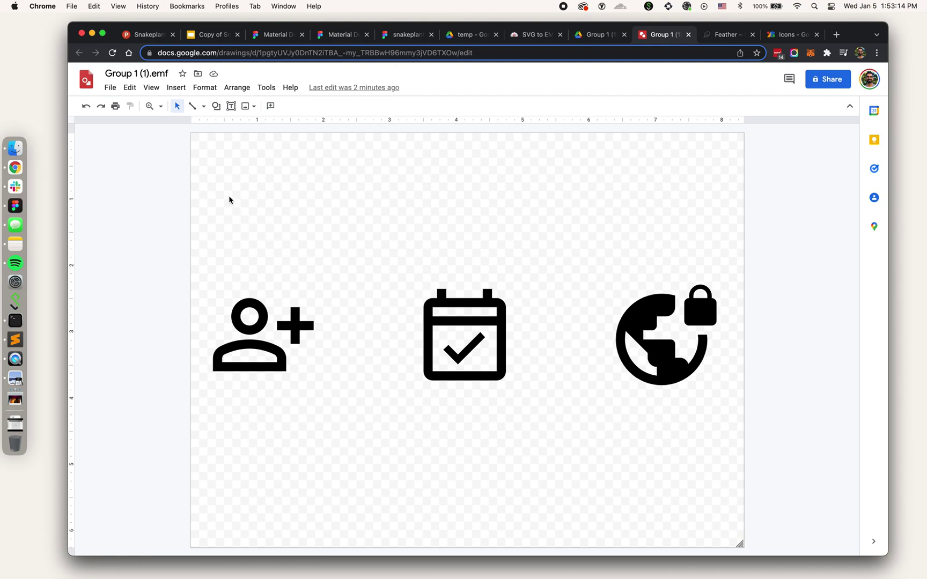
{"action": "left_click", "coordinate": [436, 313]}
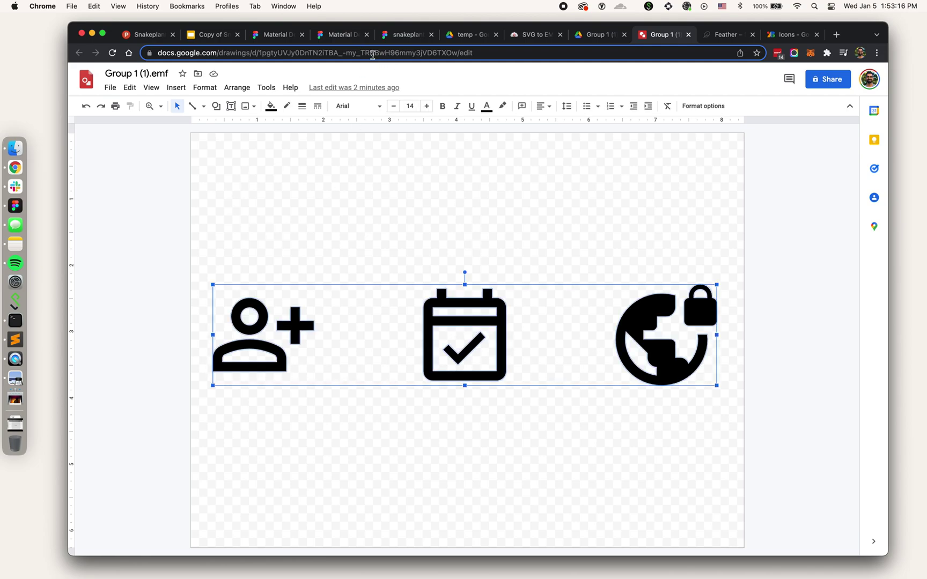
{"action": "left_click", "coordinate": [341, 34]}
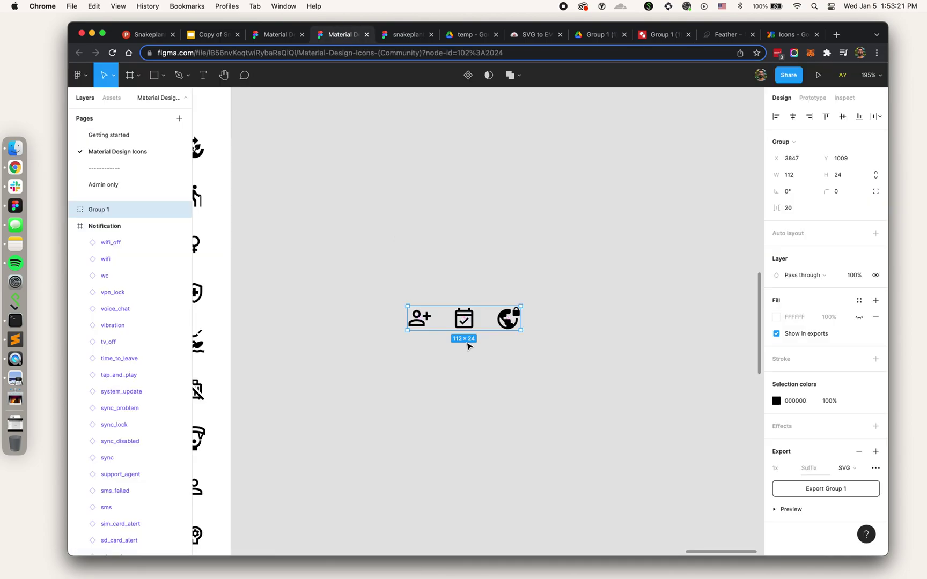
Return to the Snakeplant presentation and deselect the globe-lock icon on slide 5.
{"action": "left_click", "coordinate": [207, 35]}
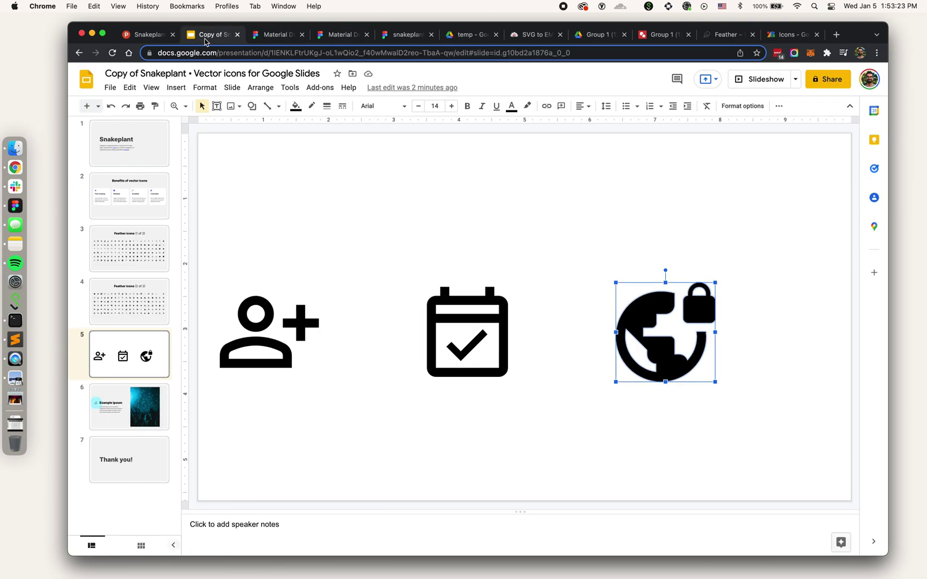
{"action": "left_click", "coordinate": [208, 292]}
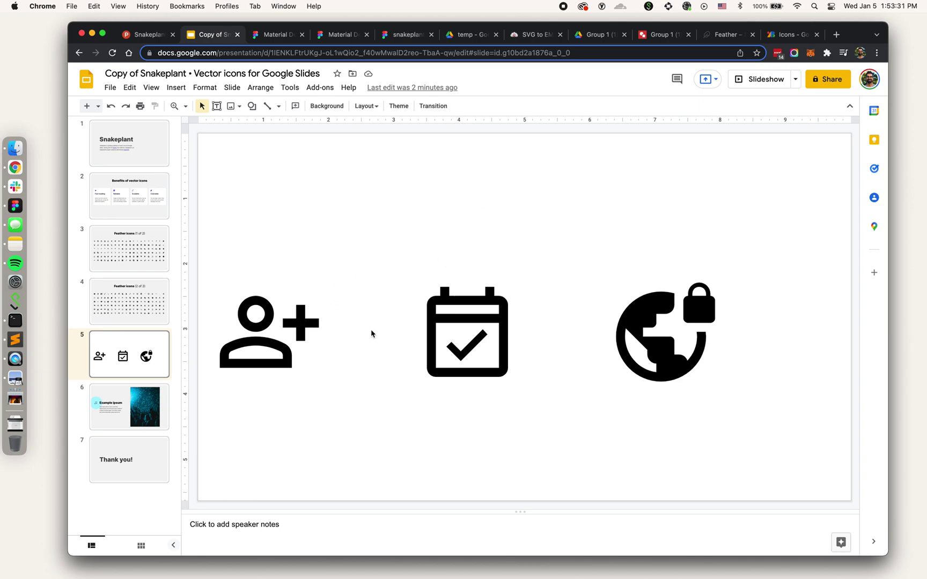
Compare the snakeplant Figma frame with the Slides deck, turning on the editor's layout guides.
{"action": "left_click", "coordinate": [406, 34]}
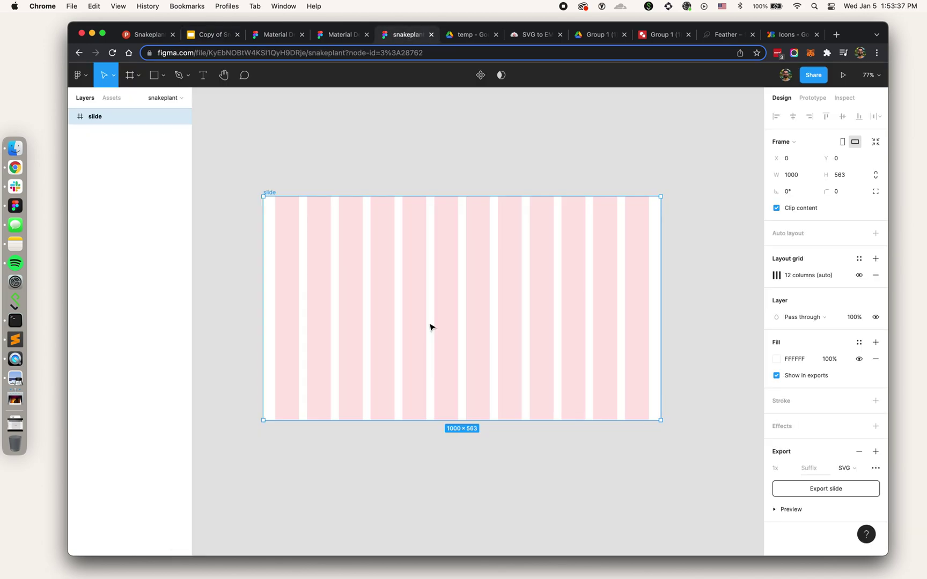
{"action": "scroll", "coordinate": [432, 328], "scroll_direction": "down", "scroll_amount": 1}
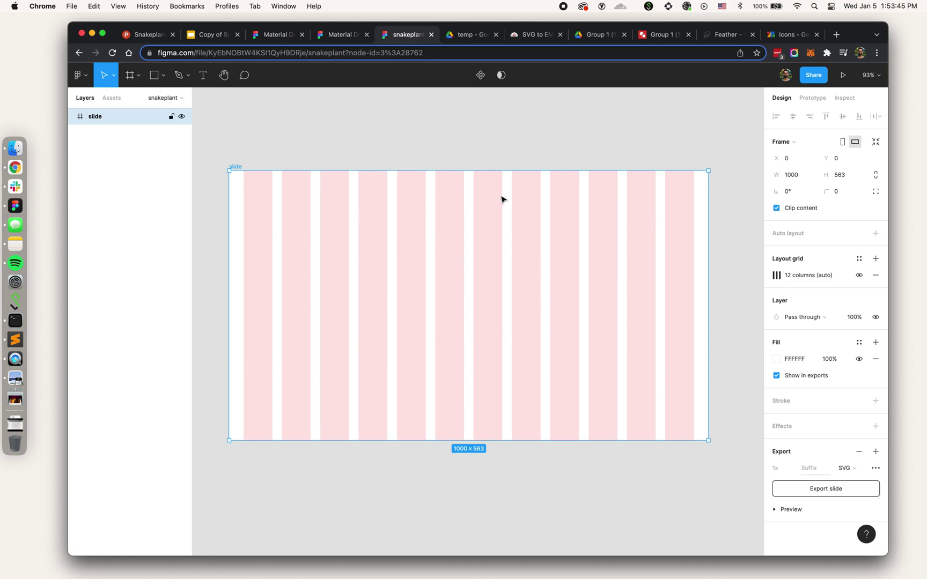
{"action": "left_click", "coordinate": [215, 35]}
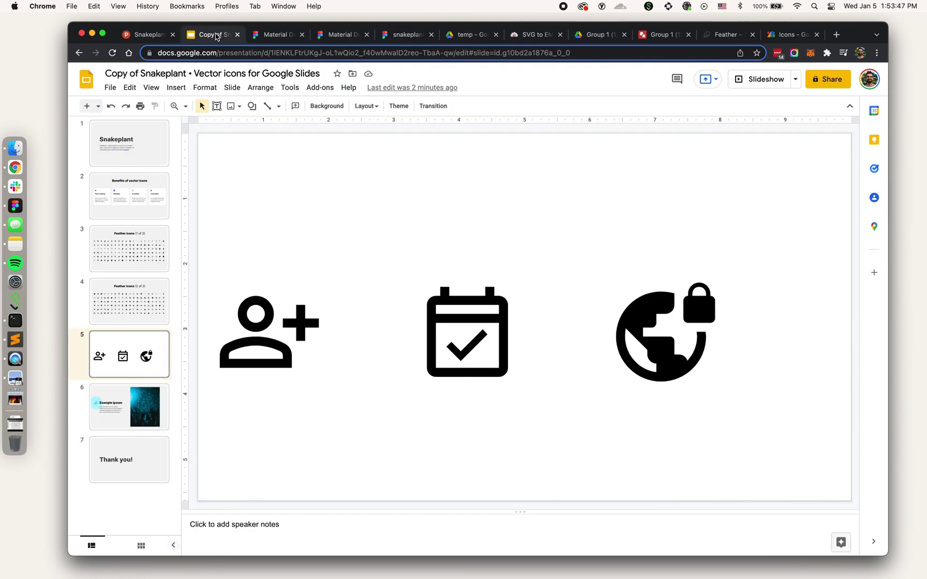
{"action": "left_click", "coordinate": [150, 88]}
{"action": "mouse_move", "coordinate": [209, 241]}
{"action": "left_click", "coordinate": [301, 236]}
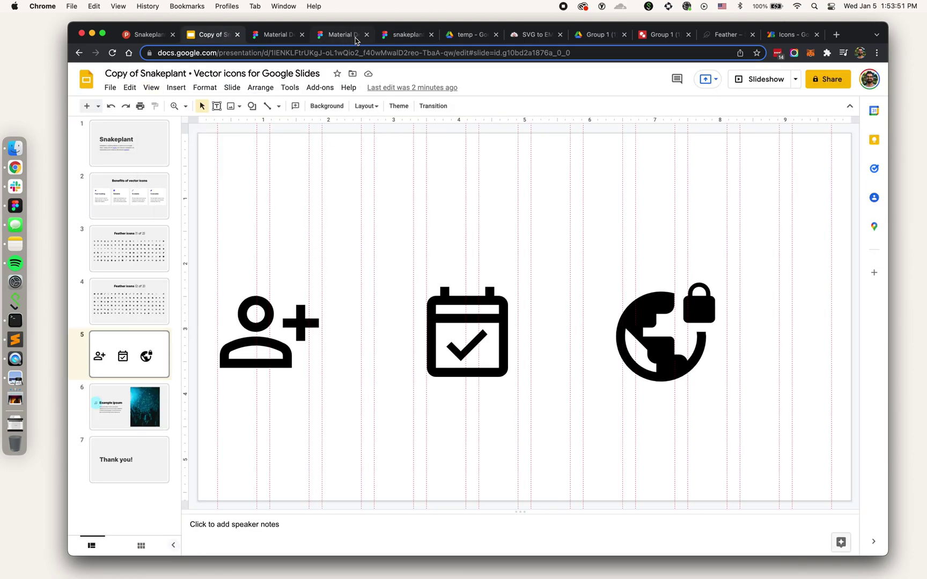
{"action": "left_click", "coordinate": [397, 35]}
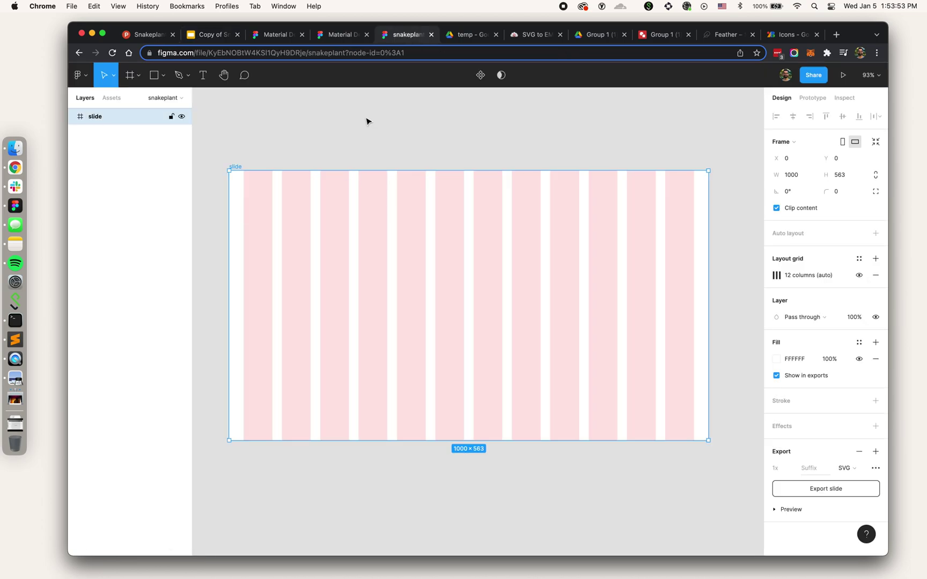
Paste the copied slide frame into the Material Design Icons file below the icons.
{"action": "left_click", "coordinate": [346, 36]}
{"action": "left_click", "coordinate": [416, 186]}
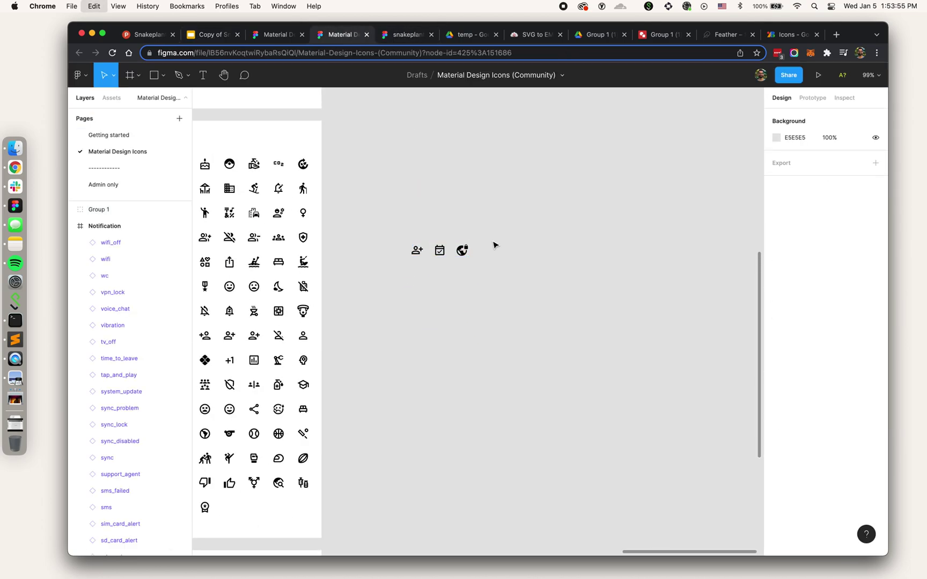
{"action": "key", "text": "super+v"}
{"action": "left_click_drag", "start_coordinate": [495, 306], "coordinate": [674, 396]}
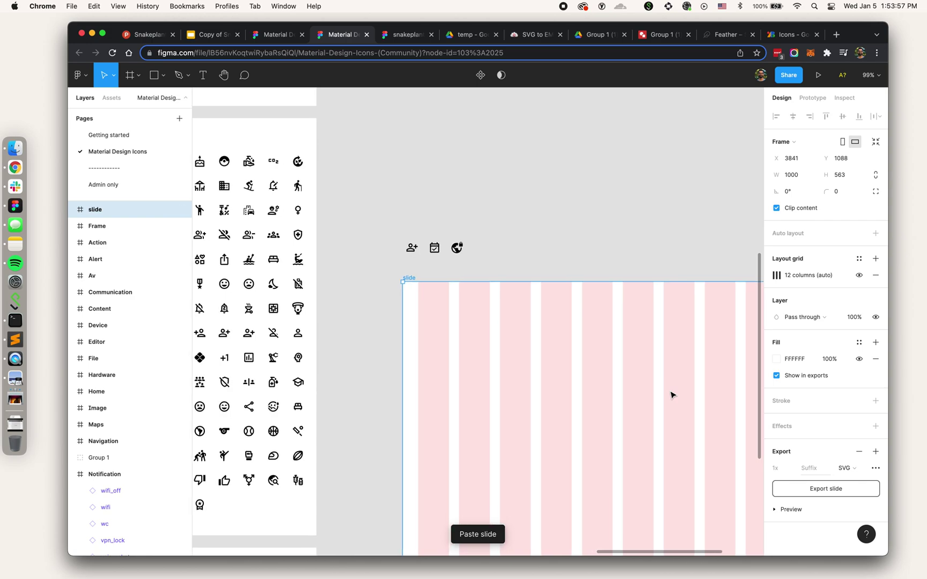
{"action": "scroll", "coordinate": [584, 180], "scroll_direction": "down", "scroll_amount": 3}
{"action": "key", "text": "Escape"}
Drag the three-icon group into the slide frame's centre and ungroup it.
{"action": "left_click", "coordinate": [374, 184]}
{"action": "left_click_drag", "start_coordinate": [374, 184], "coordinate": [499, 307]}
{"action": "key", "text": "super+shift+g"}
{"action": "key", "text": "Escape"}
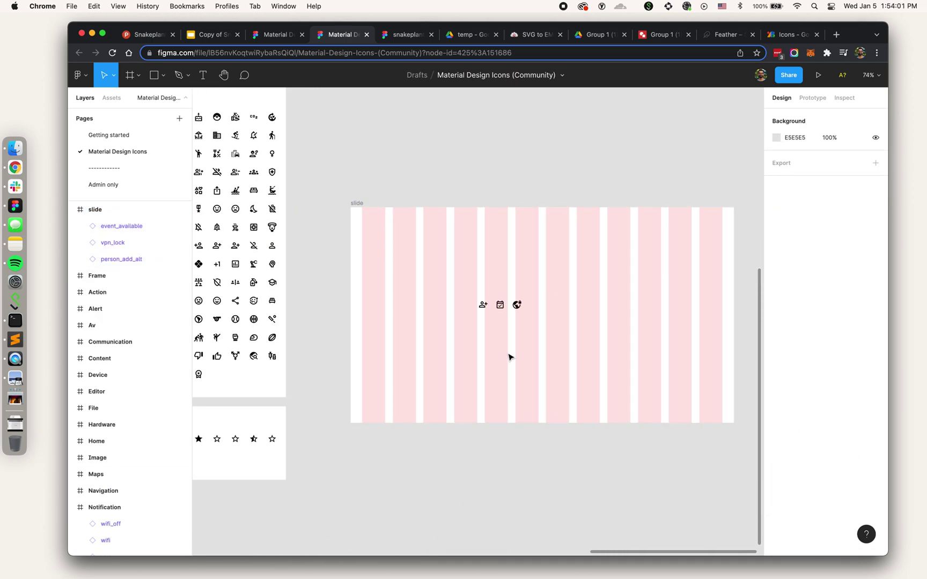
{"action": "scroll", "coordinate": [509, 356], "scroll_direction": "up", "scroll_amount": 3}
Spread the person_add_alt and calendar icons evenly across the slide, then select all three.
{"action": "left_click_drag", "start_coordinate": [448, 264], "coordinate": [288, 242]}
{"action": "key", "text": "Escape"}
{"action": "left_click_drag", "start_coordinate": [474, 264], "coordinate": [625, 239]}
{"action": "left_click", "coordinate": [623, 273]}
{"action": "scroll", "coordinate": [555, 268], "scroll_direction": "down", "scroll_amount": 2}
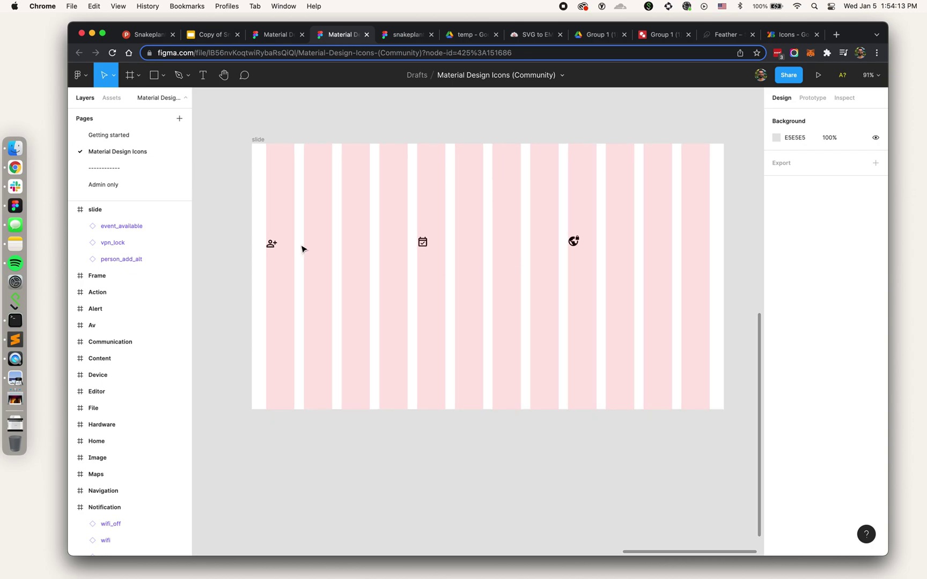
{"action": "scroll", "coordinate": [290, 242], "scroll_direction": "right", "scroll_amount": 1}
{"action": "left_click_drag", "start_coordinate": [227, 213], "coordinate": [686, 292]}
Align the three icons on their vertical centres.
{"action": "left_click", "coordinate": [842, 115]}
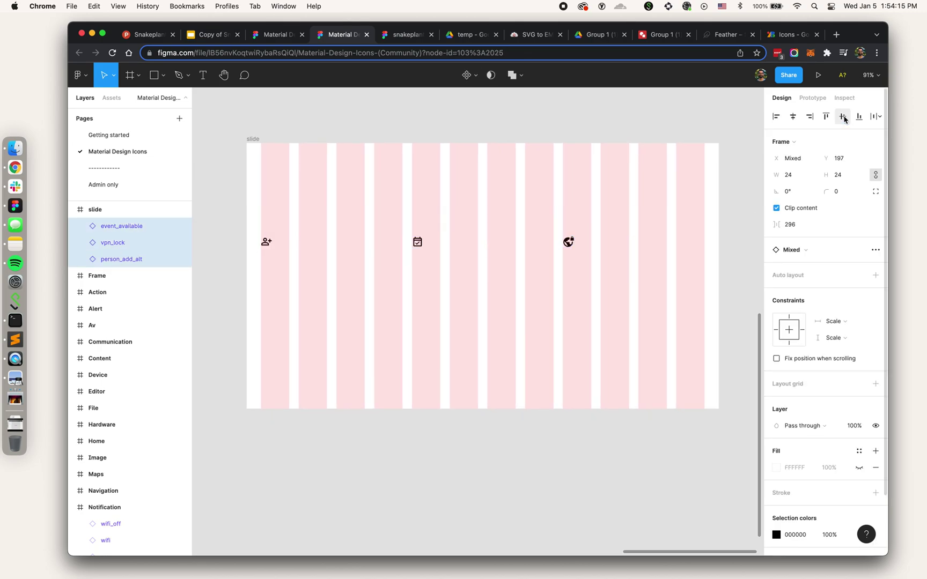
{"action": "left_click", "coordinate": [580, 298]}
{"action": "key", "text": "r"}
{"action": "left_click_drag", "start_coordinate": [262, 264], "coordinate": [404, 280]}
{"action": "key", "text": "BackSpace"}
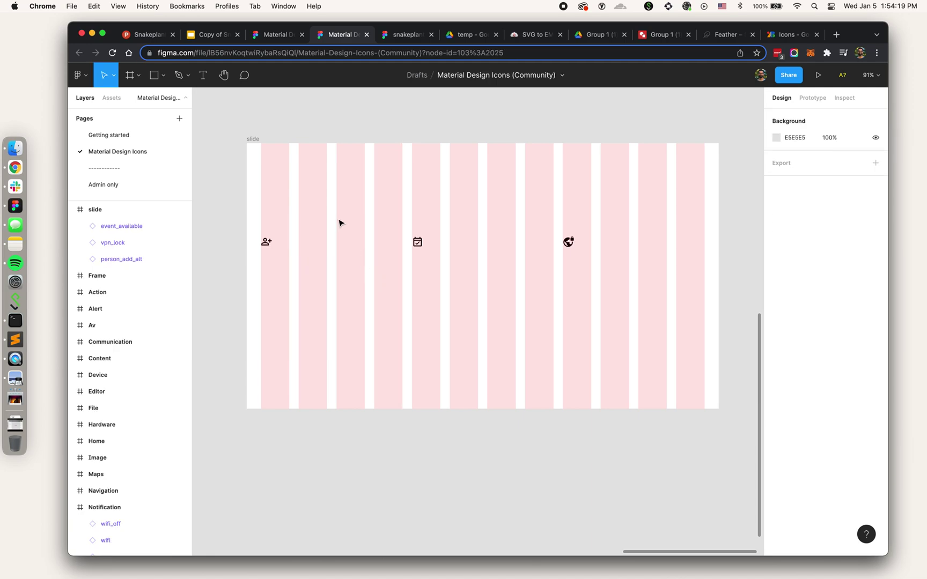
Resize the three icons to width 48 and check the calendar and globe icons.
{"action": "left_click_drag", "start_coordinate": [253, 216], "coordinate": [708, 266]}
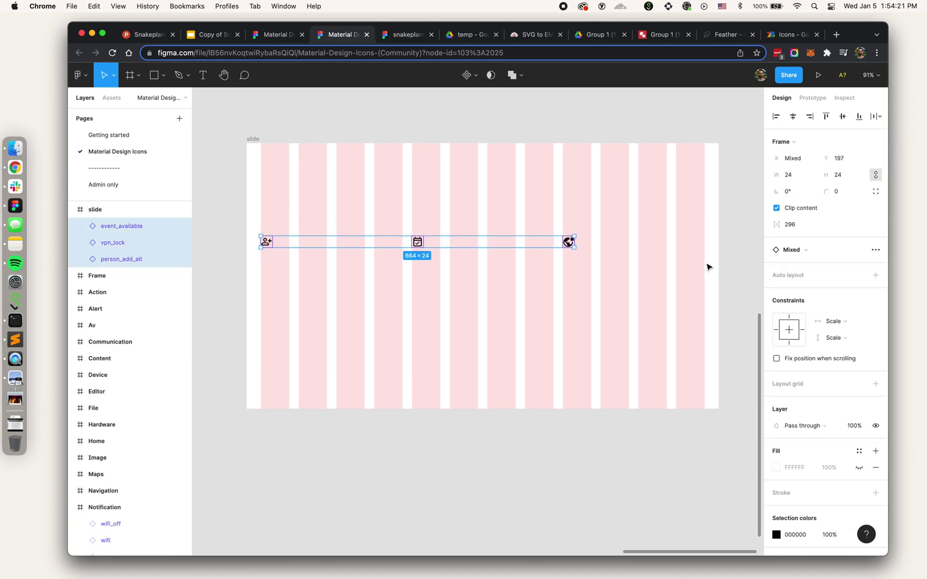
{"action": "left_click", "coordinate": [812, 177]}
{"action": "type", "text": "48"}
{"action": "key", "text": "Return"}
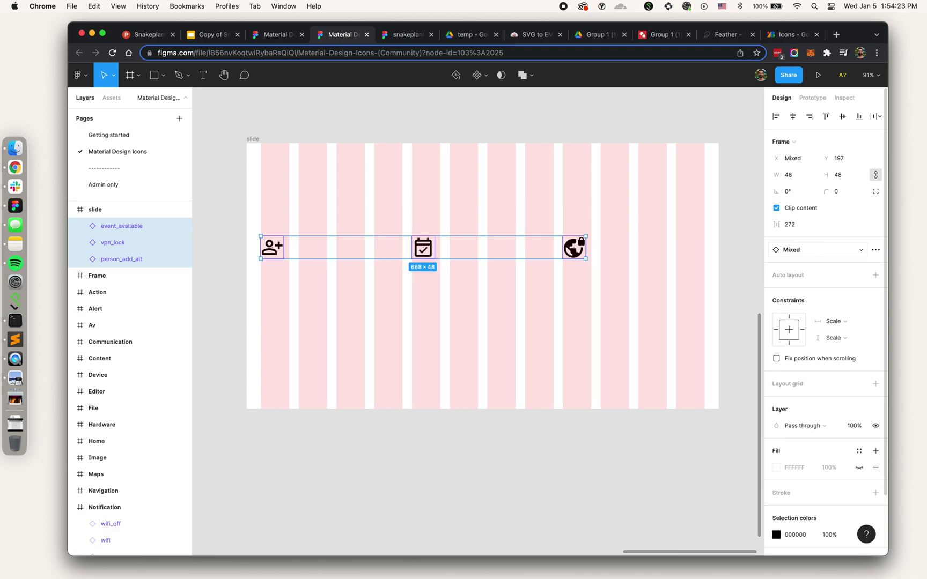
{"action": "left_click", "coordinate": [590, 309]}
{"action": "left_click", "coordinate": [431, 239]}
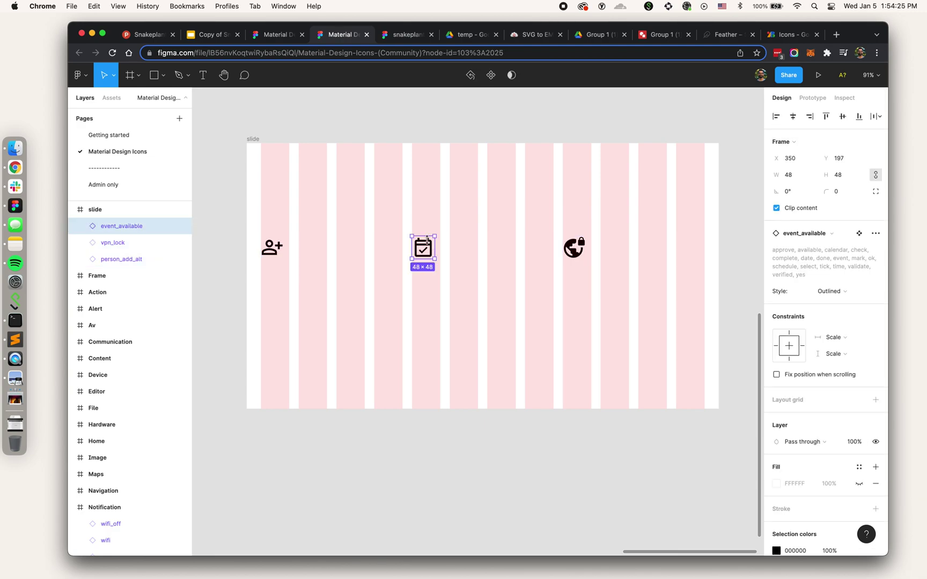
{"action": "scroll", "coordinate": [425, 244], "scroll_direction": "up", "scroll_amount": 5}
{"action": "scroll", "coordinate": [446, 273], "scroll_direction": "right", "scroll_amount": 10}
{"action": "left_click", "coordinate": [520, 289]}
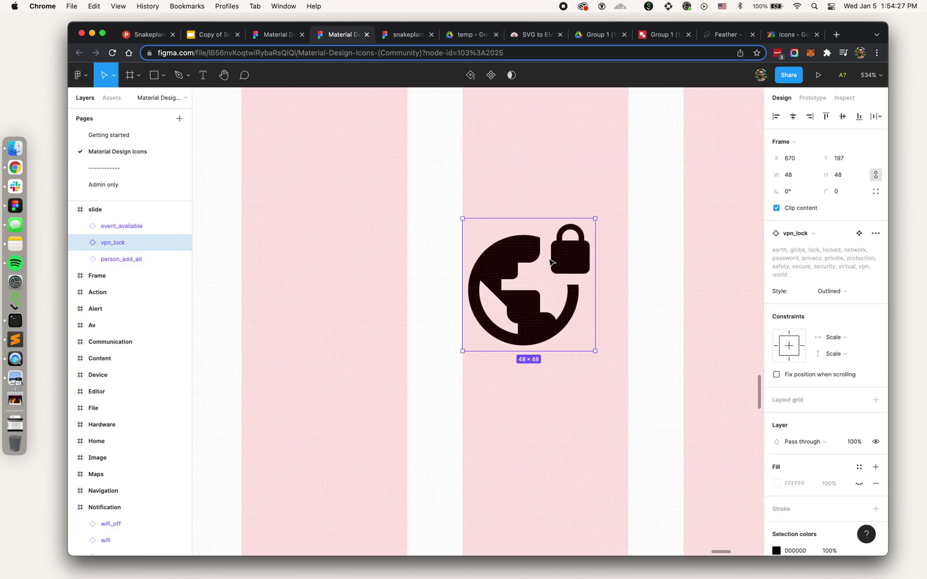
{"action": "scroll", "coordinate": [542, 268], "scroll_direction": "down", "scroll_amount": 10}
{"action": "left_click", "coordinate": [583, 310]}
{"action": "scroll", "coordinate": [543, 290], "scroll_direction": "up", "scroll_amount": 1}
{"action": "scroll", "coordinate": [543, 289], "scroll_direction": "up", "scroll_amount": 2}
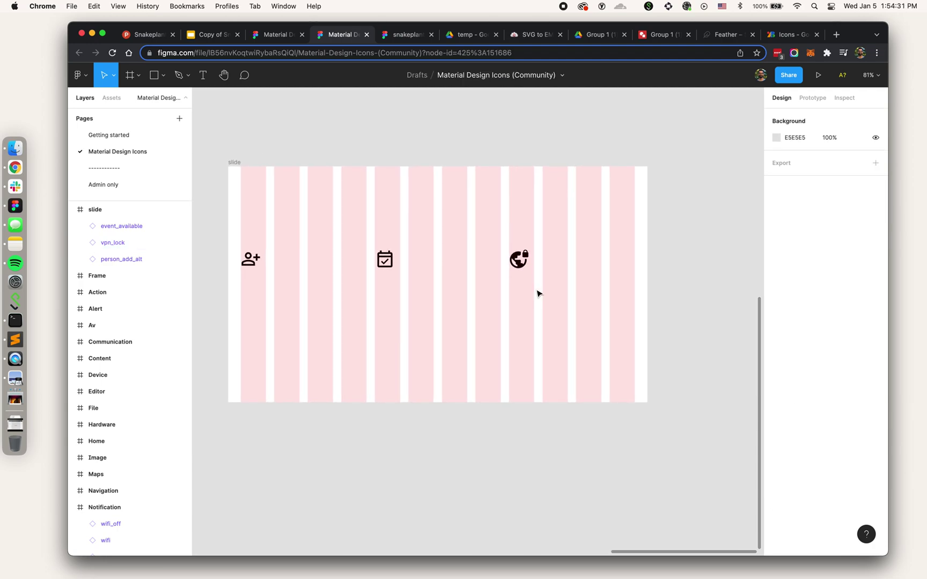
Export the slide frame as SVG.
{"action": "left_click", "coordinate": [231, 161]}
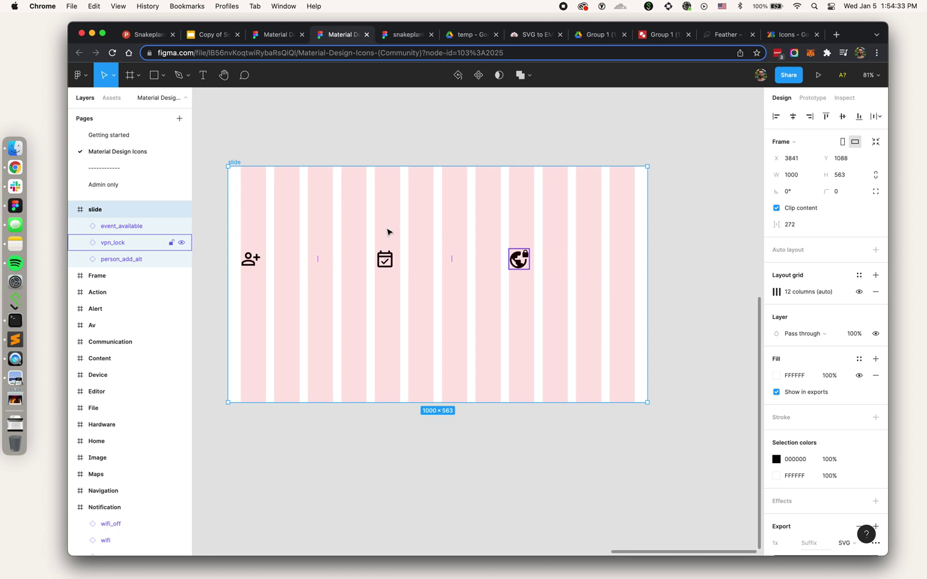
{"action": "scroll", "coordinate": [827, 456], "scroll_direction": "down", "scroll_amount": 3}
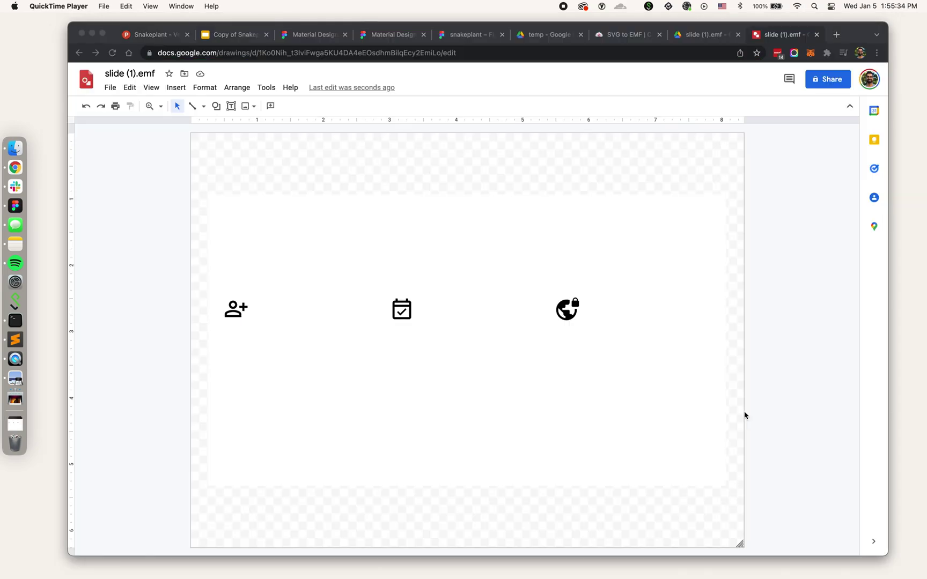
{"action": "left_click", "coordinate": [746, 415]}
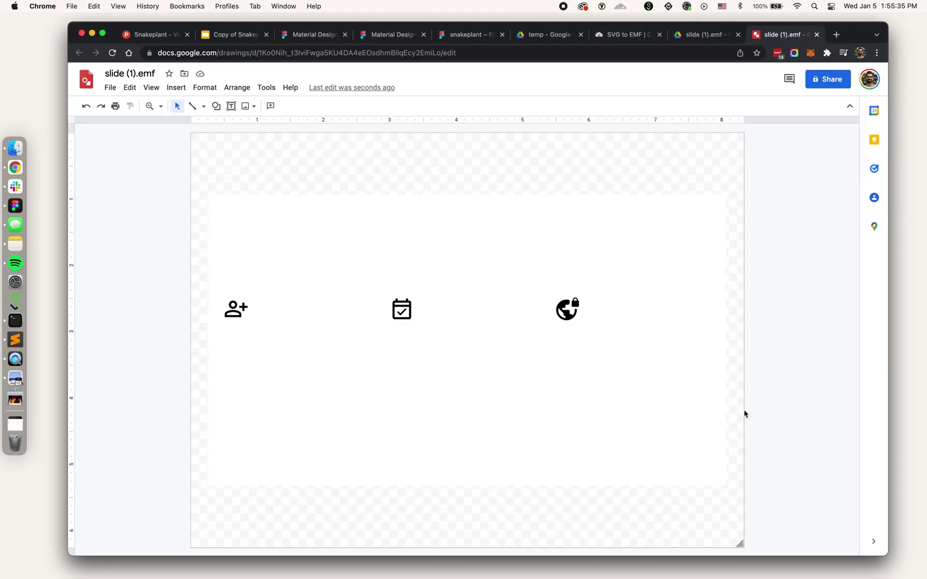
Select and inspect the converted slide (1).emf image, then return to the Copy of Snakeplant deck.
{"action": "left_click", "coordinate": [242, 309]}
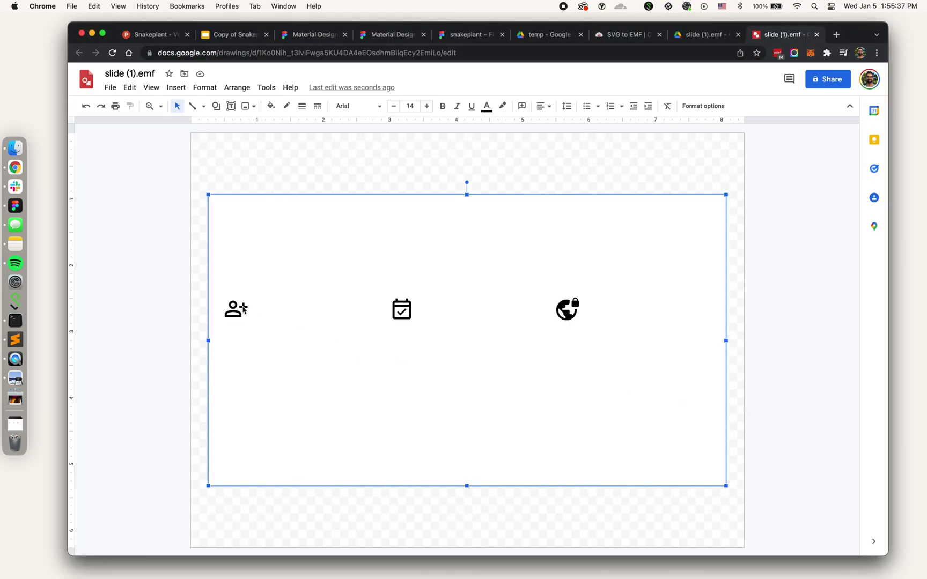
{"action": "left_click", "coordinate": [200, 250]}
{"action": "left_click_drag", "start_coordinate": [202, 211], "coordinate": [642, 408]}
{"action": "left_click", "coordinate": [338, 174]}
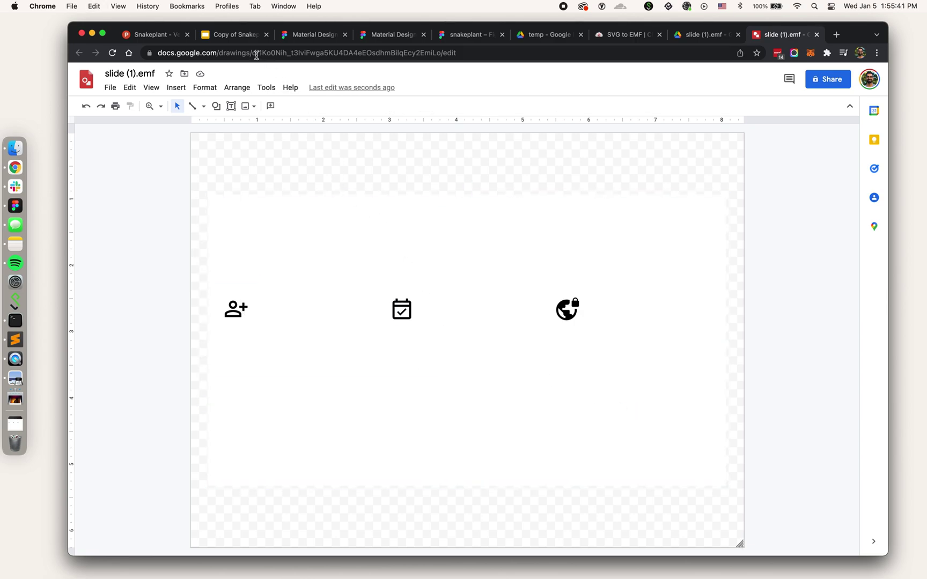
{"action": "left_click", "coordinate": [236, 34]}
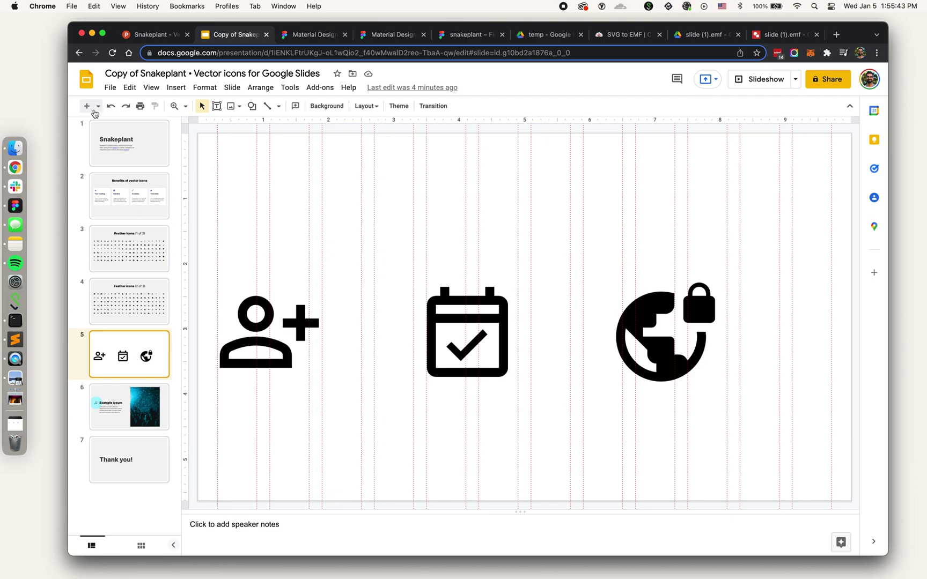
Add a new slide 6, paste the icon image, and set its width to 10 in with aspect ratio locked.
{"action": "key", "text": "ctrl+m"}
{"action": "key", "text": "super+v"}
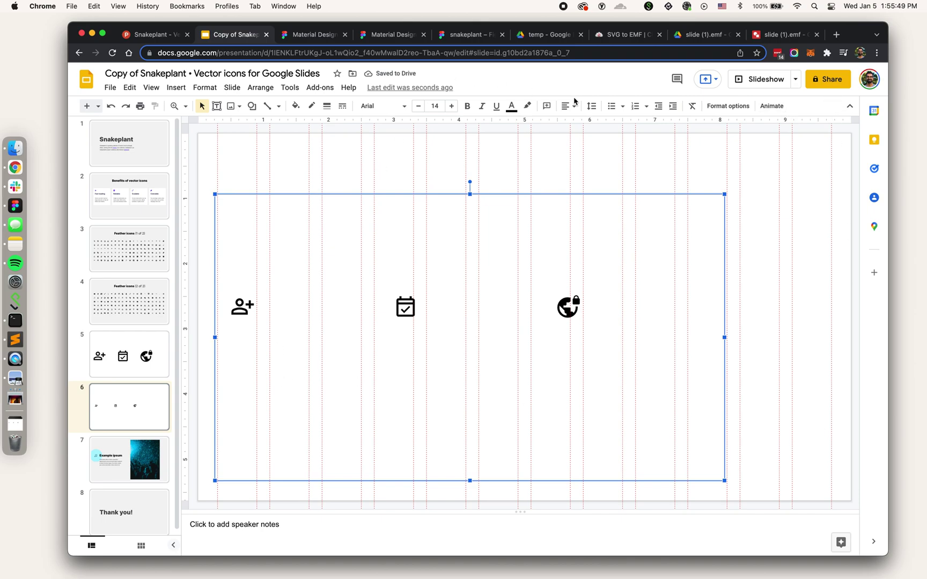
{"action": "left_click", "coordinate": [727, 107]}
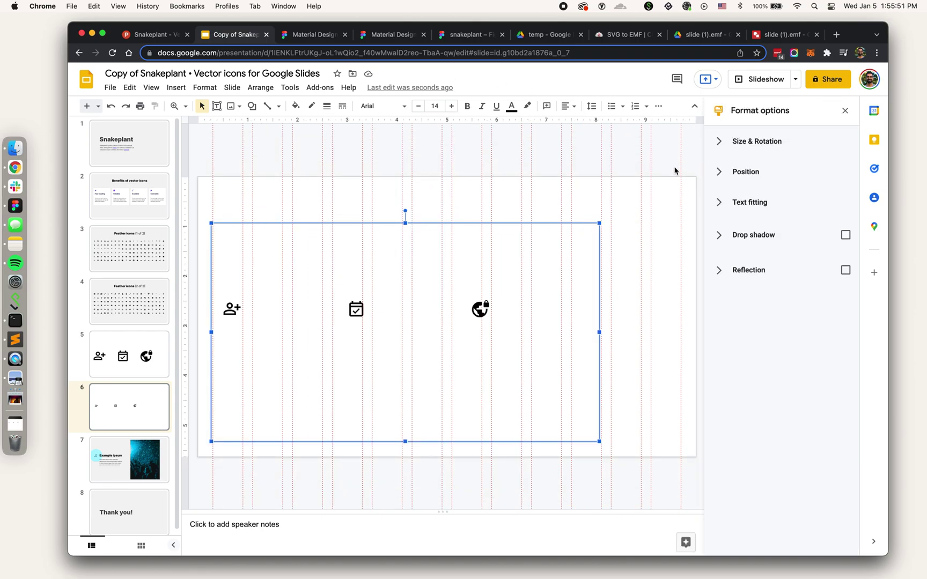
{"action": "left_click", "coordinate": [723, 142]}
{"action": "left_click", "coordinate": [728, 191]}
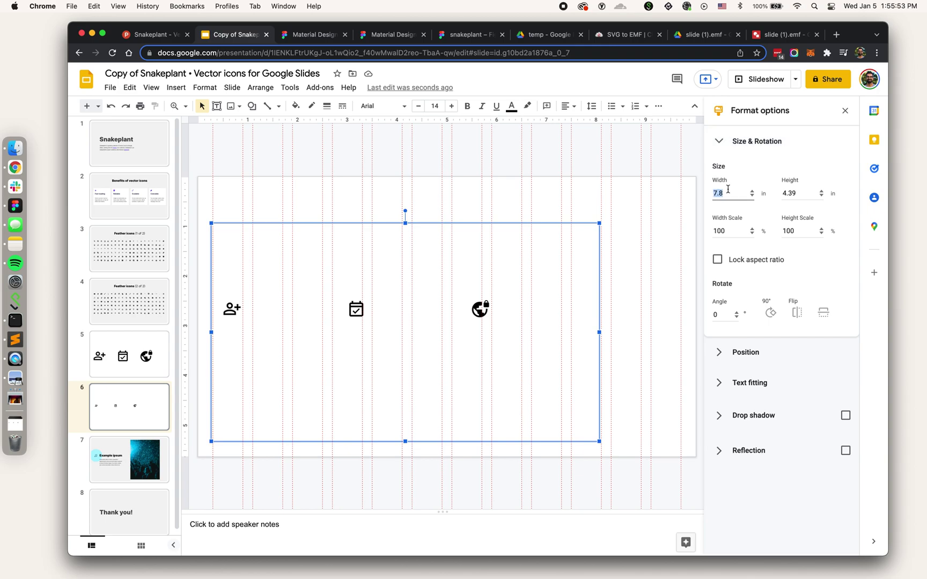
{"action": "type", "text": "10"}
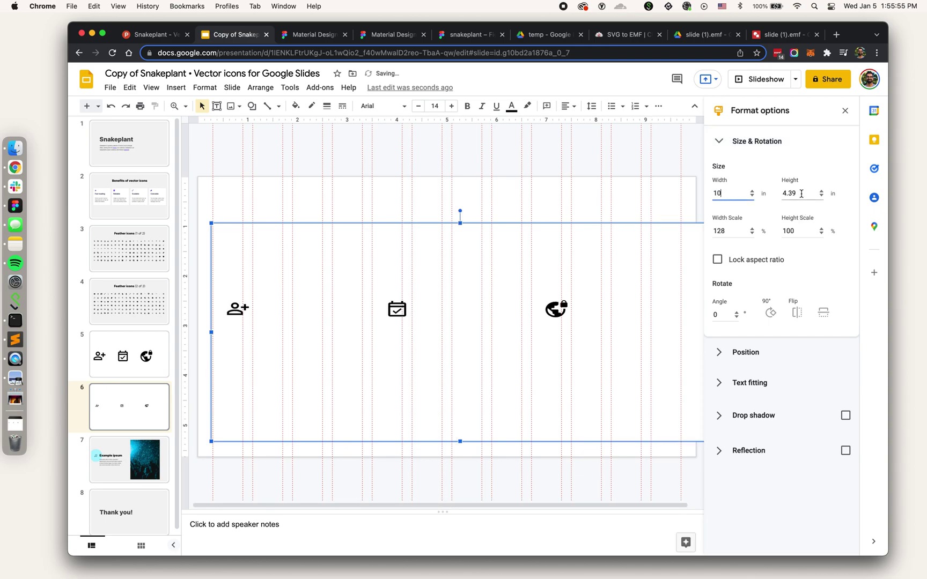
{"action": "key", "text": "super+z"}
{"action": "left_click", "coordinate": [753, 262]}
{"action": "left_click", "coordinate": [736, 200]}
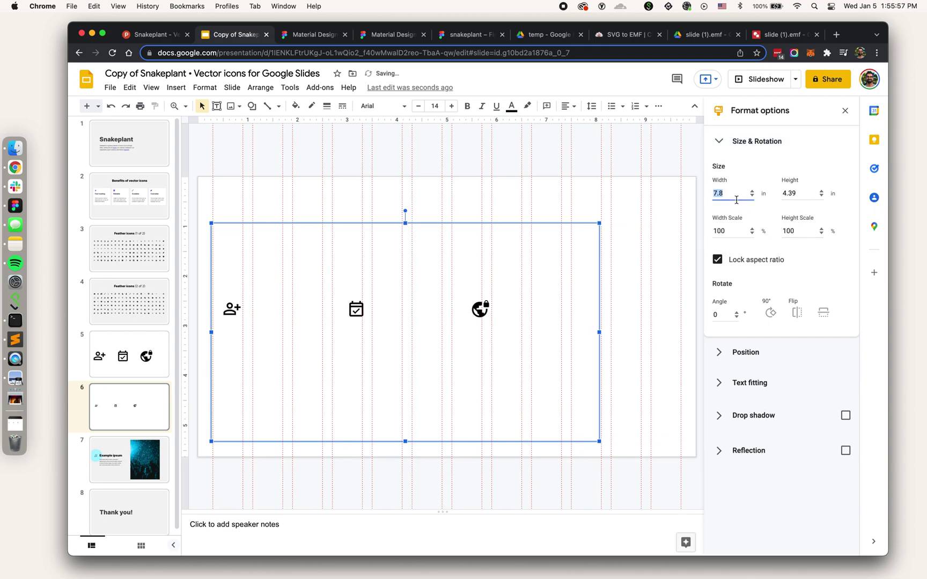
{"action": "type", "text": "10"}
Position the image at X 0, Y 0 on the slide.
{"action": "left_click", "coordinate": [746, 353]}
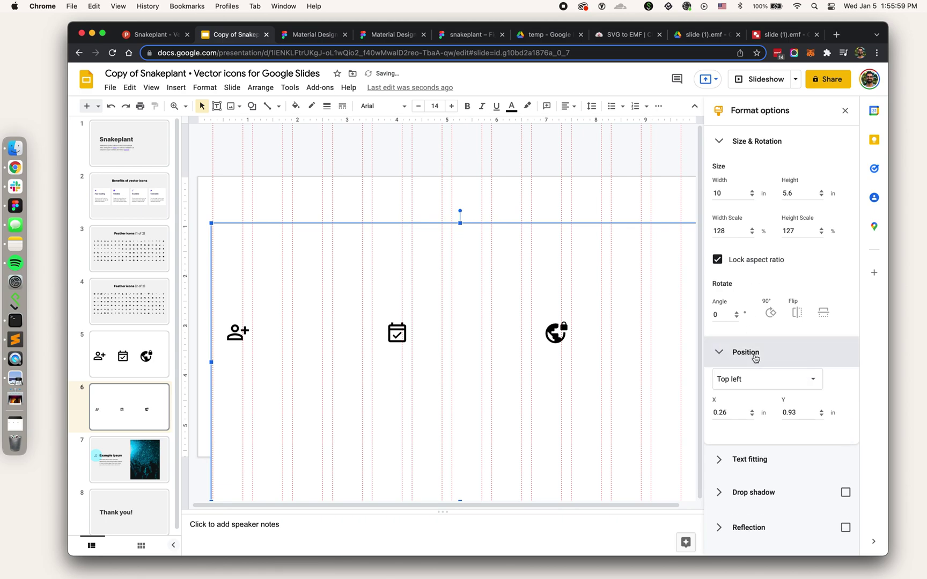
{"action": "left_click", "coordinate": [731, 424]}
{"action": "type", "text": "0"}
{"action": "key", "text": "Tab"}
{"action": "type", "text": "0"}
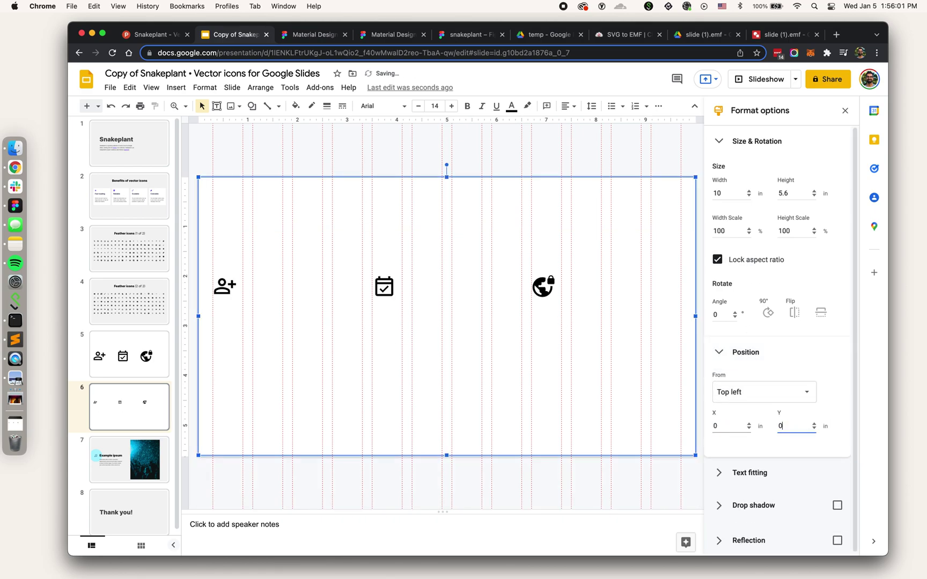
{"action": "left_click", "coordinate": [548, 480]}
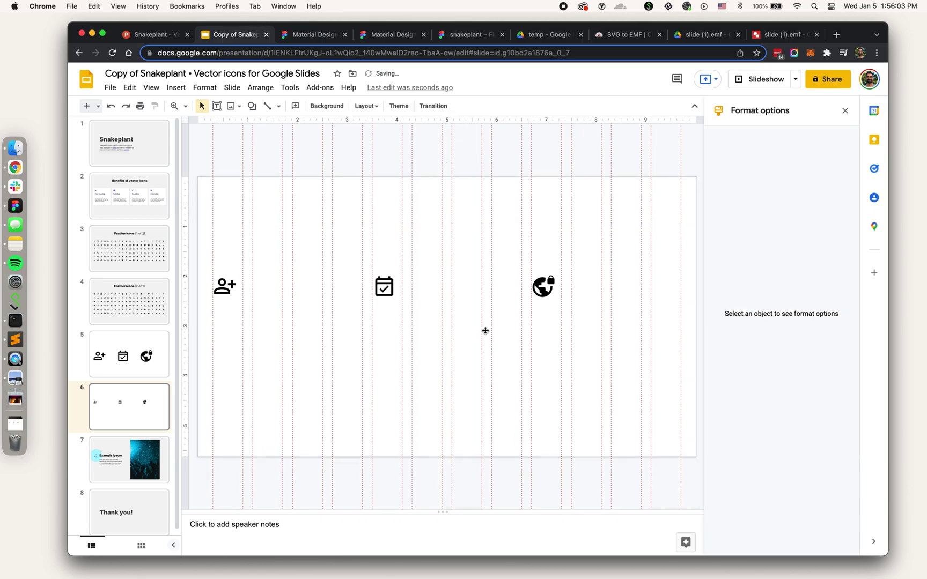
{"action": "left_click", "coordinate": [445, 336]}
Ungroup the pasted icon image on slide 6, then open slide 2, Benefits of vector icons.
{"action": "right_click", "coordinate": [398, 353]}
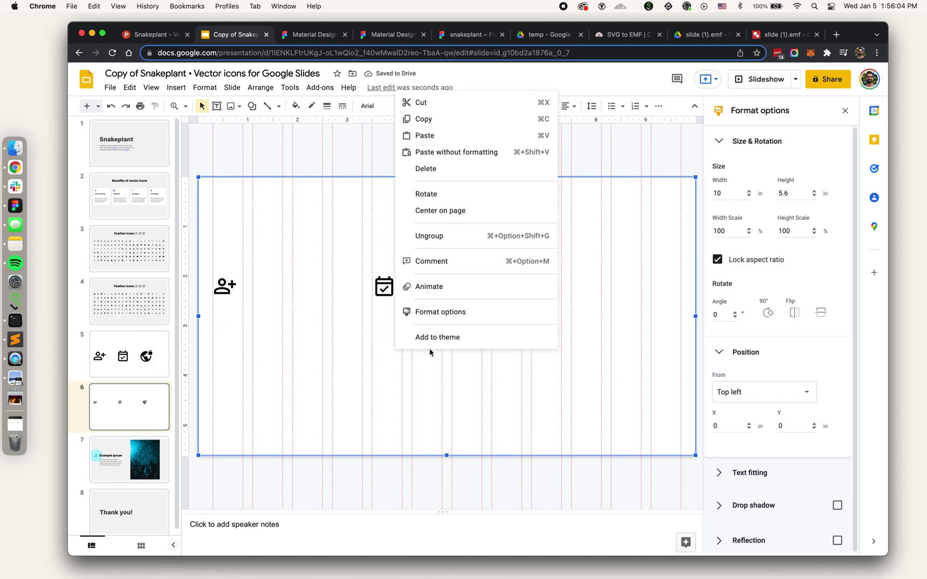
{"action": "left_click", "coordinate": [424, 235]}
{"action": "left_click", "coordinate": [343, 428]}
{"action": "left_click", "coordinate": [341, 426]}
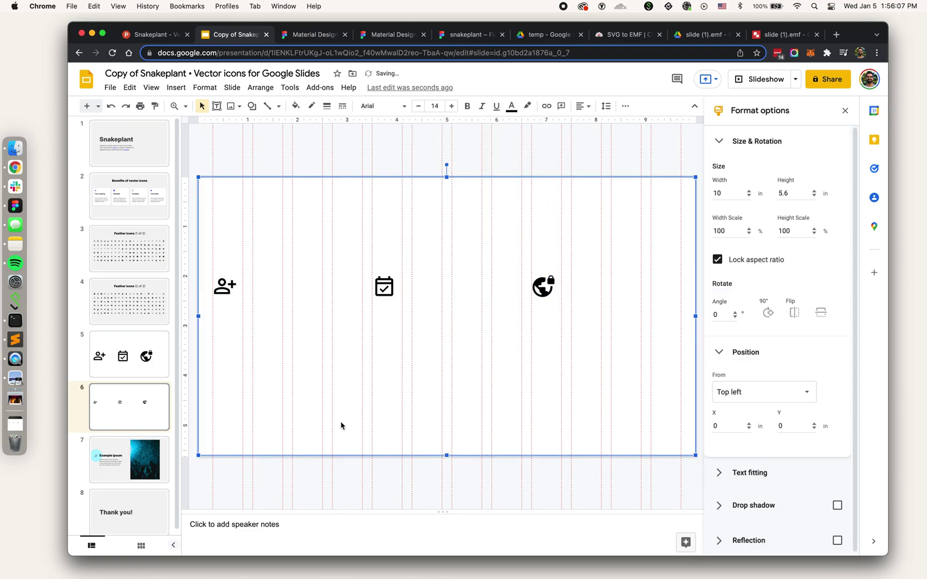
{"action": "key", "text": "Escape"}
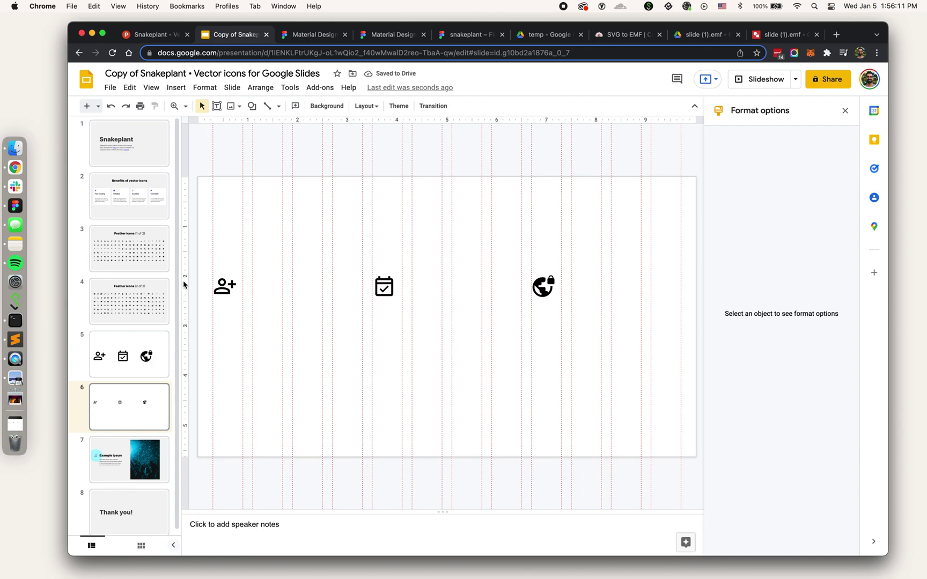
{"action": "scroll", "coordinate": [135, 377], "scroll_direction": "down", "scroll_amount": 1}
{"action": "left_click", "coordinate": [128, 193]}
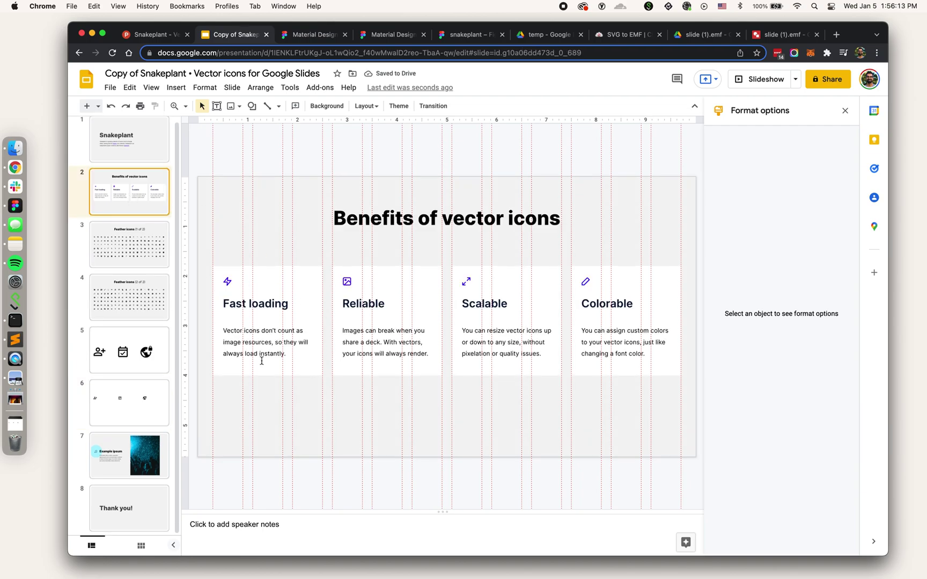
Copy the Fast loading card from slide 2 and paste it onto slide 6.
{"action": "left_click", "coordinate": [262, 362]}
{"action": "left_click_drag", "start_coordinate": [284, 373], "coordinate": [250, 368]}
{"action": "left_click", "coordinate": [135, 410]}
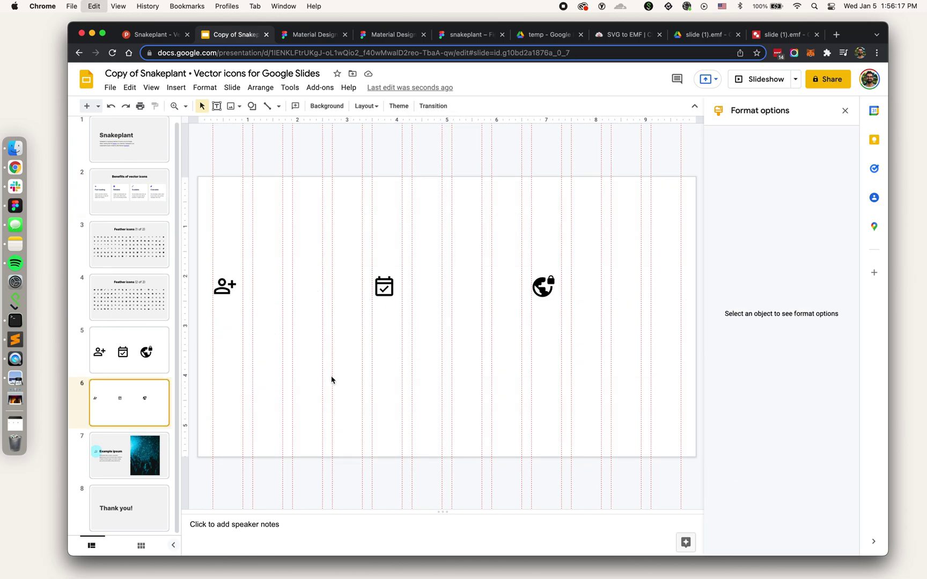
{"action": "key", "text": "super+v"}
{"action": "key", "text": "Escape"}
Set slide 6's background colour to light grey.
{"action": "left_click", "coordinate": [324, 107]}
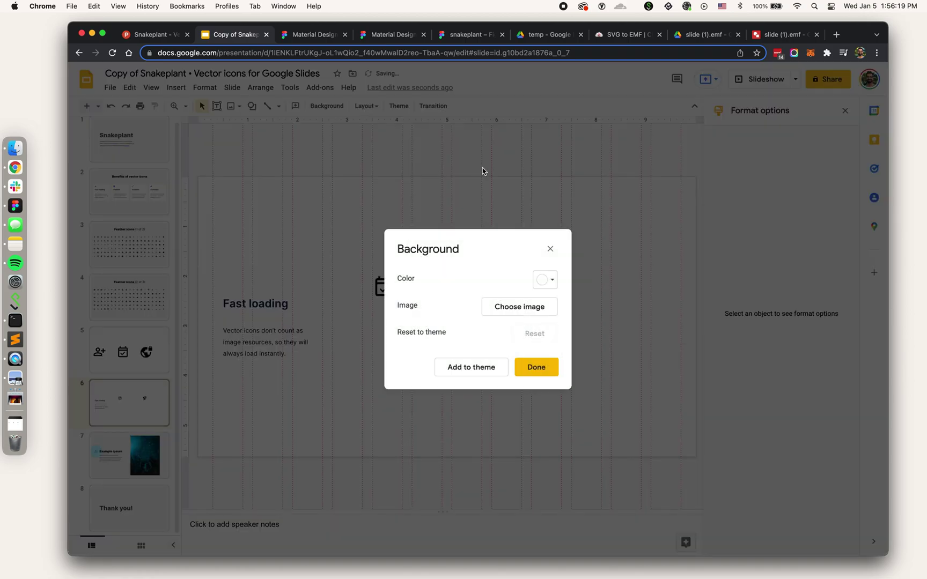
{"action": "left_click", "coordinate": [546, 279]}
{"action": "left_click", "coordinate": [626, 393]}
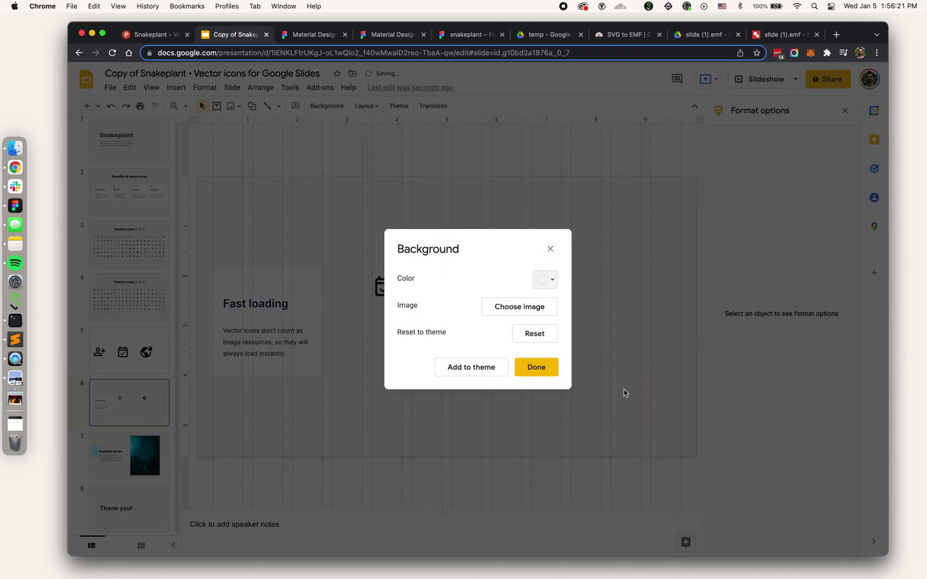
{"action": "left_click", "coordinate": [541, 370]}
Send the Fast loading card to the back, behind the icons.
{"action": "left_click", "coordinate": [289, 363]}
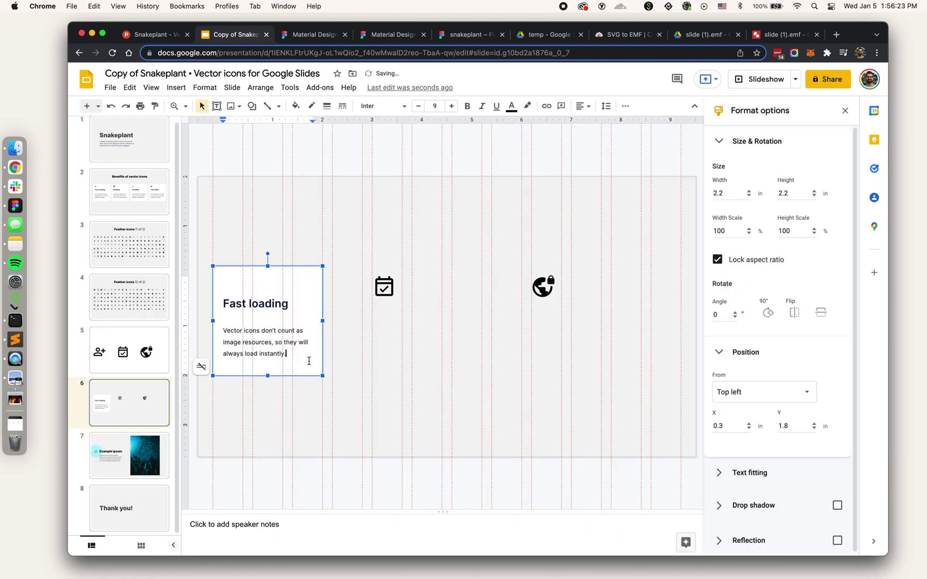
{"action": "key", "text": "Escape"}
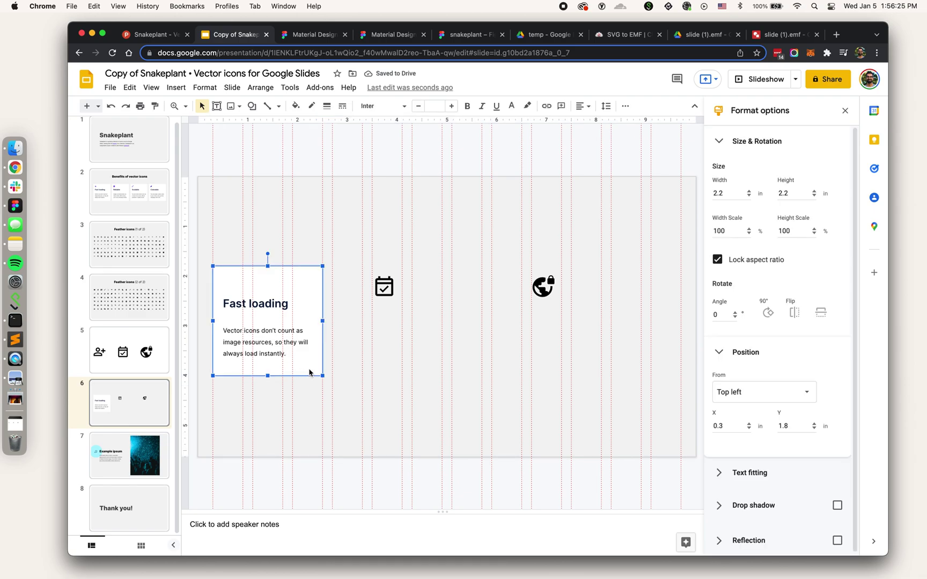
{"action": "right_click", "coordinate": [309, 372]}
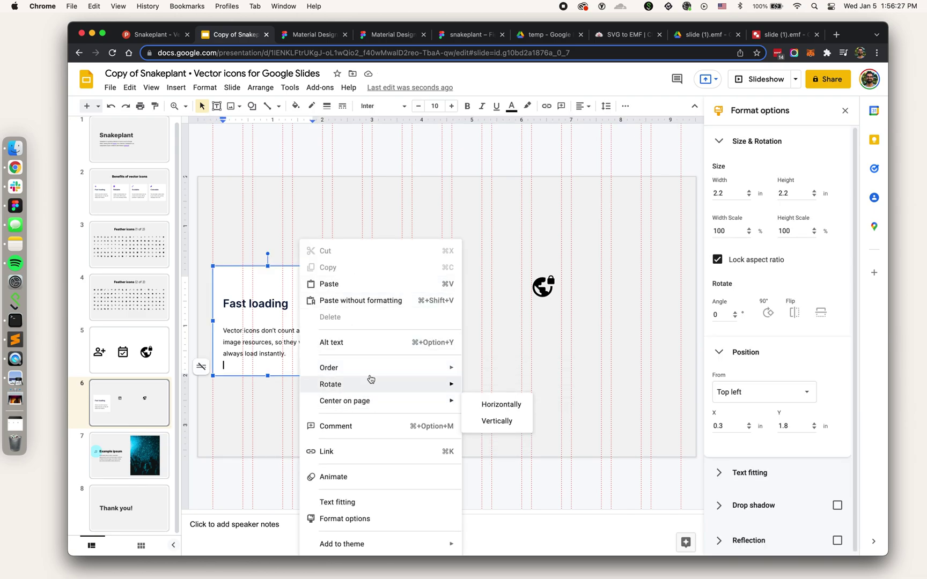
{"action": "left_click", "coordinate": [501, 420]}
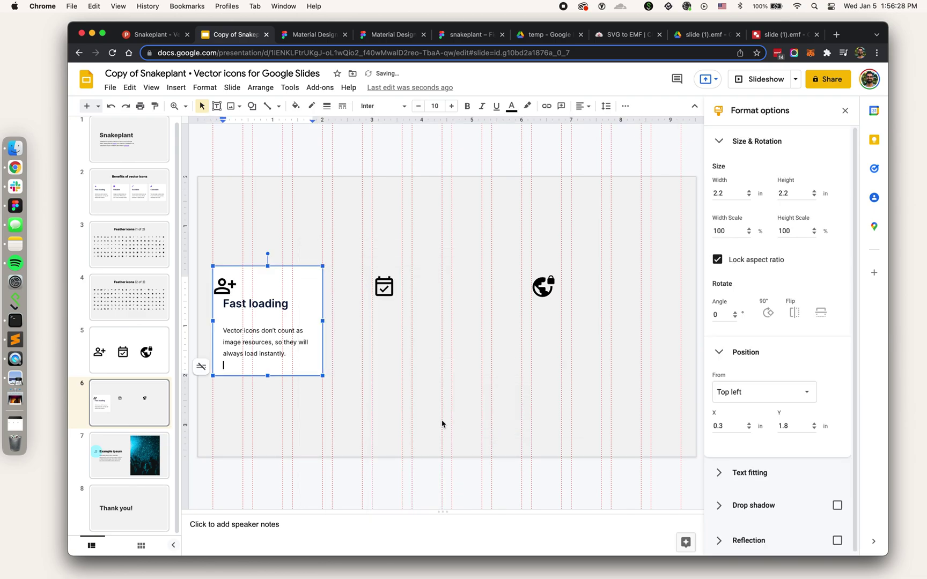
{"action": "left_click", "coordinate": [333, 379]}
Widen the card to 3 inches and nudge the person-add icon into its corner.
{"action": "left_click", "coordinate": [329, 312]}
{"action": "left_click_drag", "start_coordinate": [323, 321], "coordinate": [362, 321]}
{"action": "left_click", "coordinate": [332, 407]}
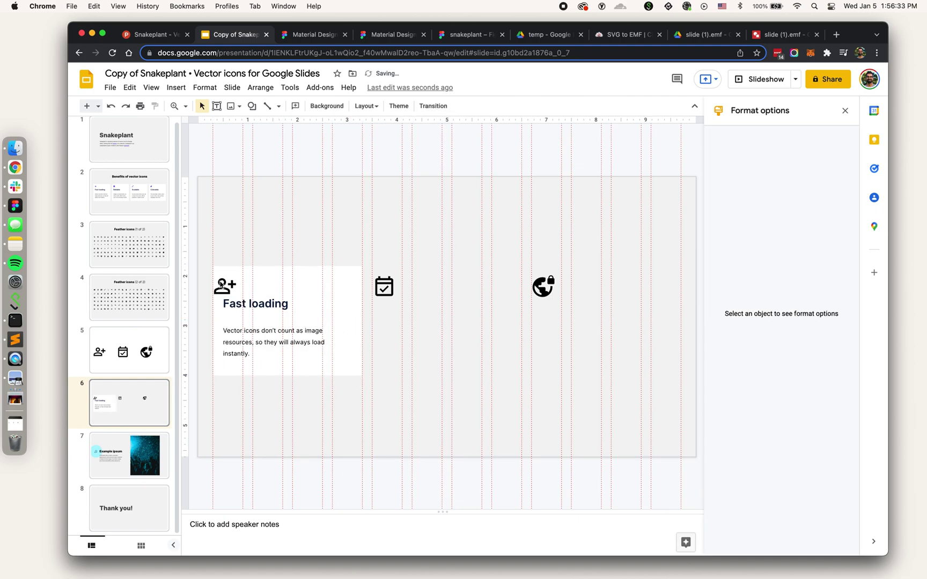
{"action": "left_click_drag", "start_coordinate": [237, 284], "coordinate": [233, 283]}
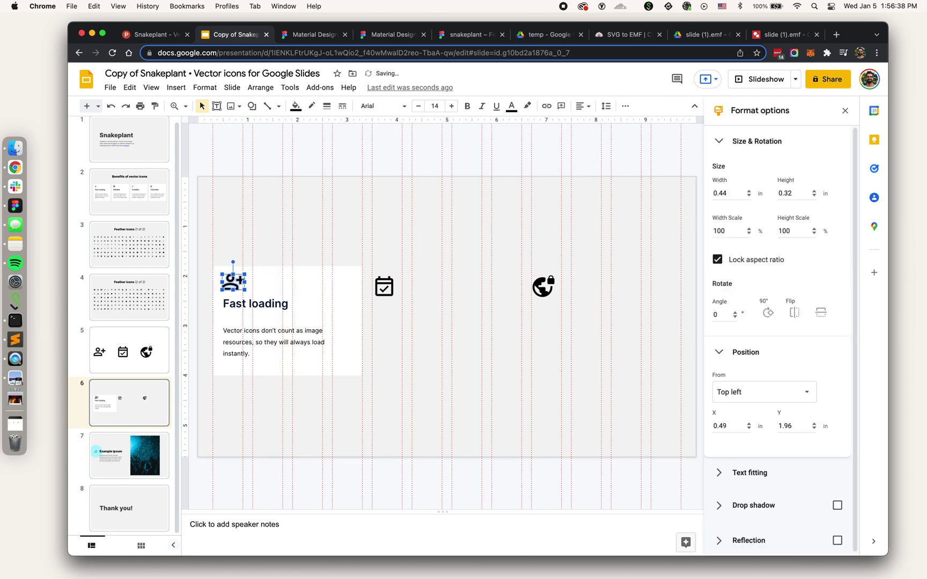
{"action": "left_click", "coordinate": [276, 234]}
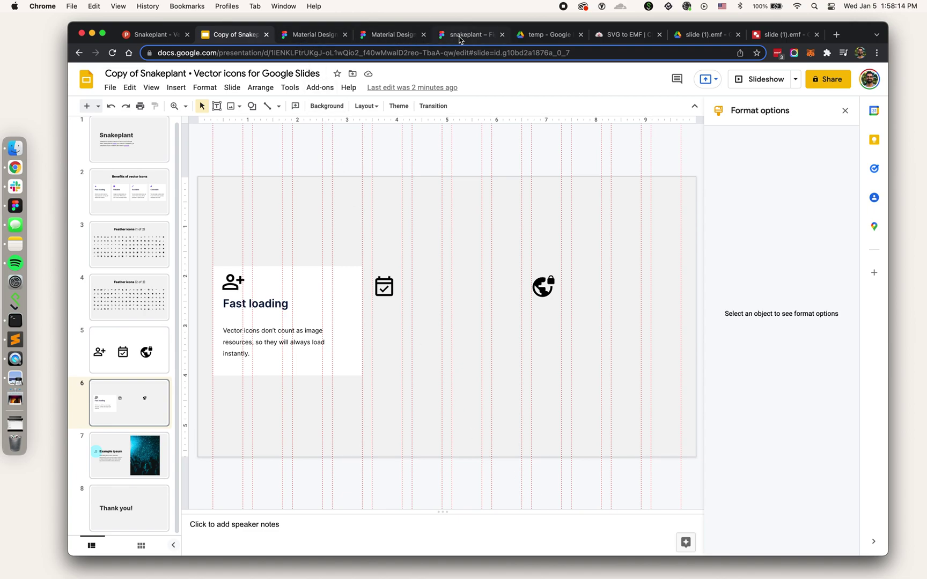
{"action": "left_click", "coordinate": [391, 35]}
{"action": "scroll", "coordinate": [492, 276], "scroll_direction": "down", "scroll_amount": 5}
{"action": "scroll", "coordinate": [483, 268], "scroll_direction": "left", "scroll_amount": 10}
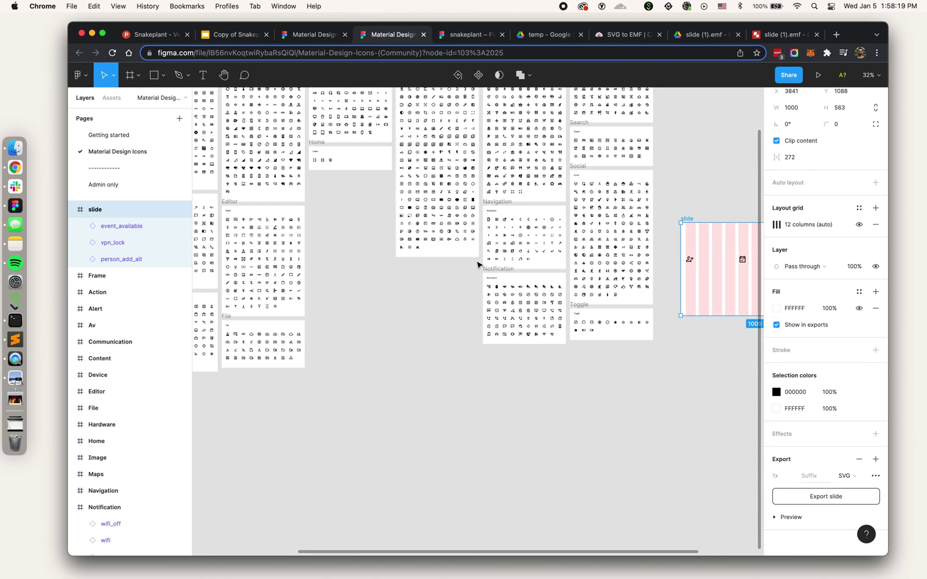
{"action": "scroll", "coordinate": [534, 311], "scroll_direction": "up", "scroll_amount": 5}
{"action": "left_click", "coordinate": [305, 203]}
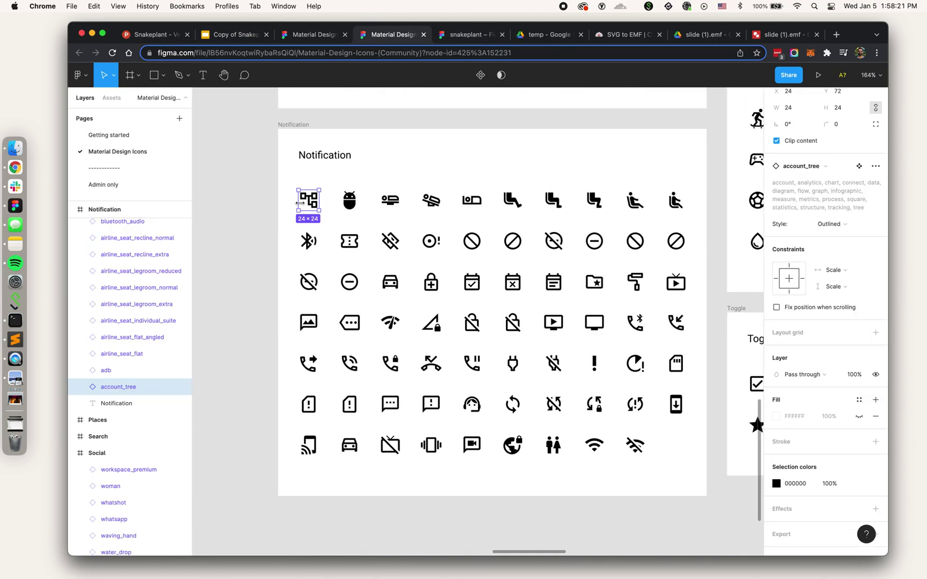
{"action": "key", "text": "shift+2"}
{"action": "left_click", "coordinate": [594, 207]}
{"action": "scroll", "coordinate": [593, 198], "scroll_direction": "right", "scroll_amount": 5}
{"action": "left_click", "coordinate": [590, 191]}
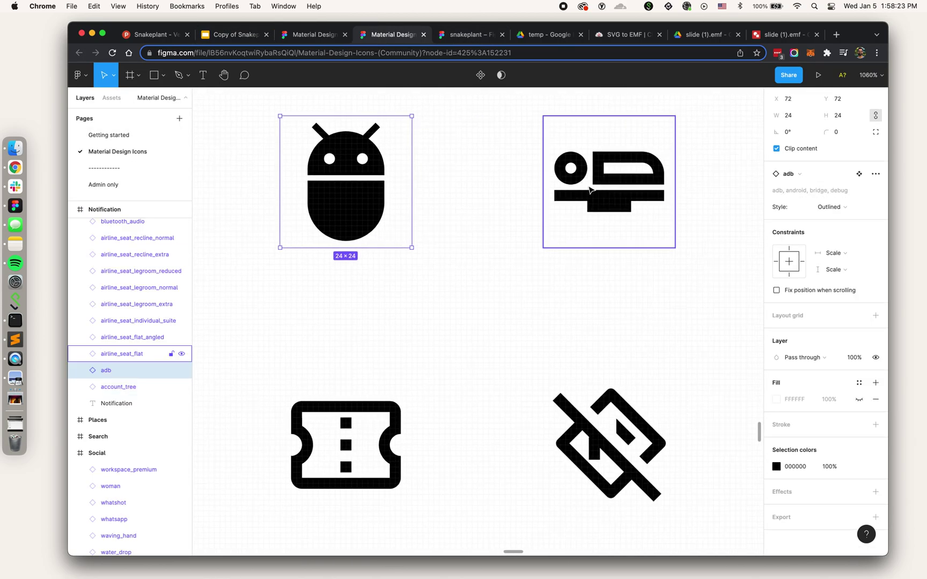
{"action": "scroll", "coordinate": [590, 188], "scroll_direction": "right", "scroll_amount": 5}
{"action": "left_click", "coordinate": [605, 188]}
{"action": "scroll", "coordinate": [605, 188], "scroll_direction": "down", "scroll_amount": 10}
{"action": "left_click", "coordinate": [624, 234]}
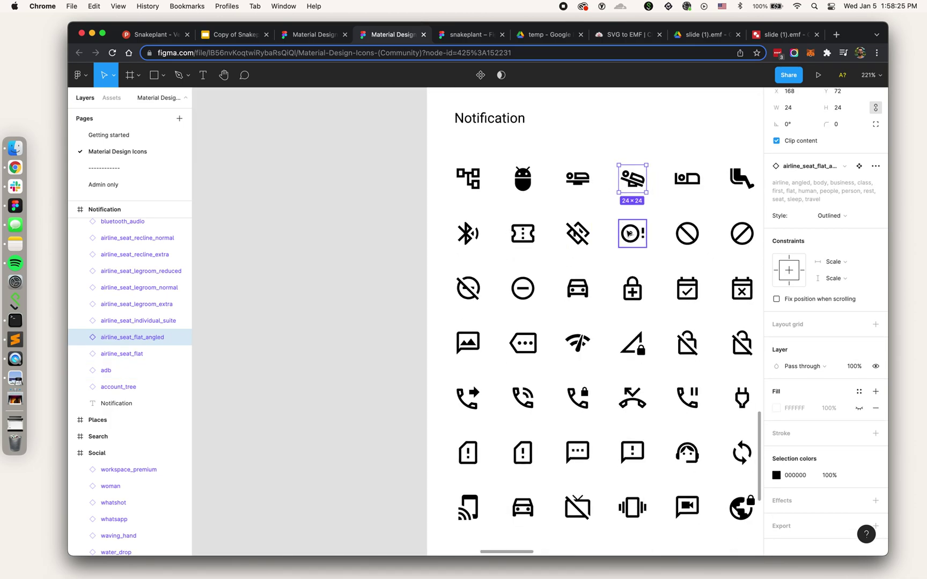
{"action": "left_click", "coordinate": [602, 235]}
{"action": "left_click", "coordinate": [523, 234]}
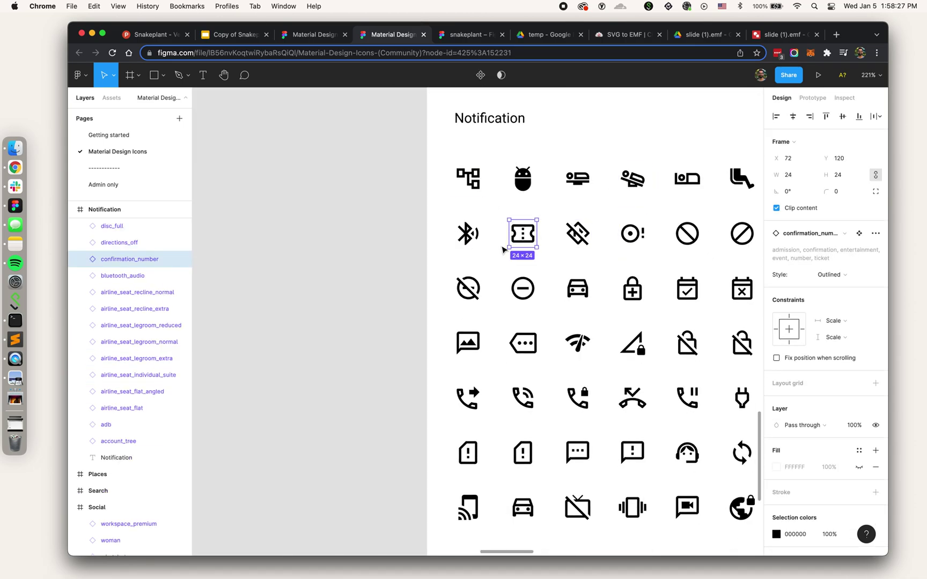
{"action": "left_click", "coordinate": [469, 234]}
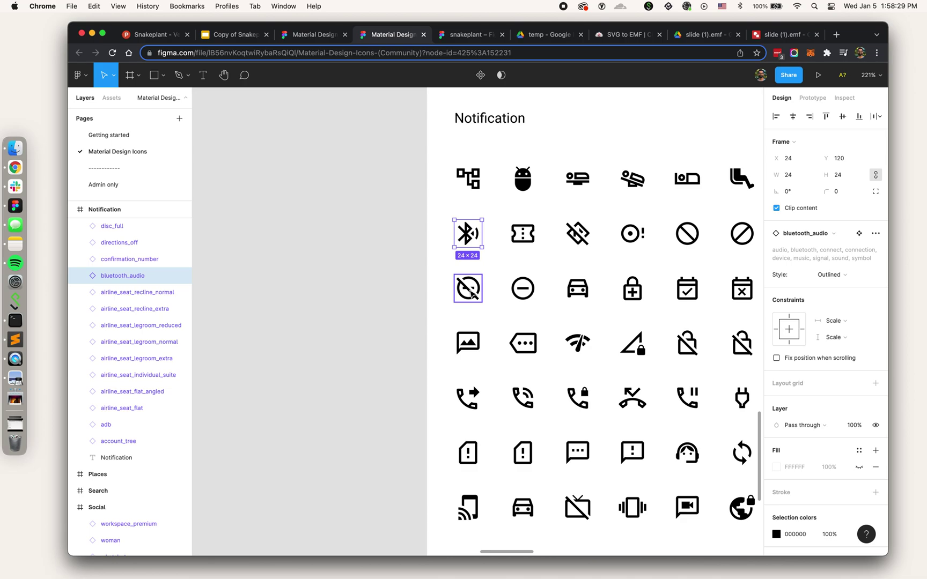
{"action": "left_click", "coordinate": [470, 291]}
{"action": "left_click", "coordinate": [523, 290]}
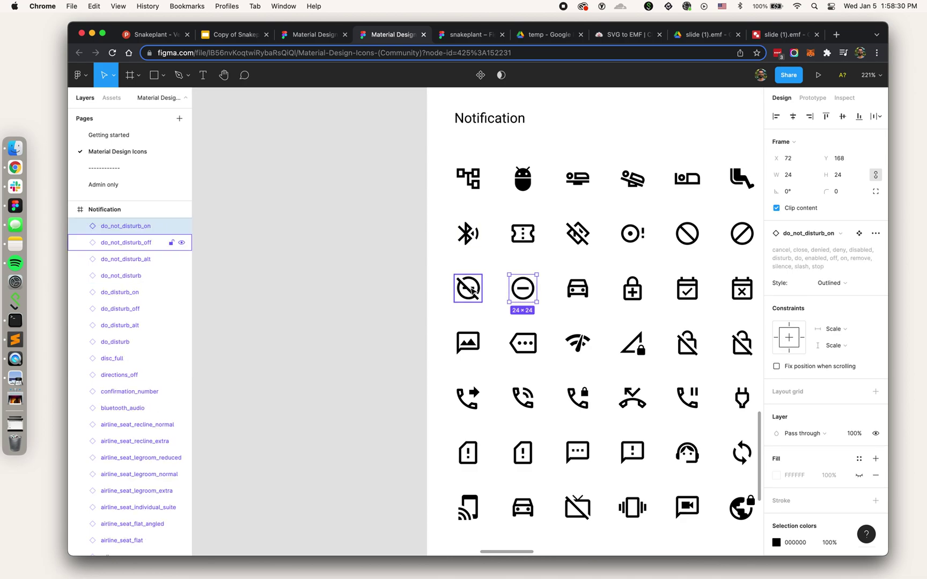
{"action": "left_click", "coordinate": [575, 301]}
{"action": "left_click", "coordinate": [632, 292]}
{"action": "left_click", "coordinate": [687, 292]}
{"action": "scroll", "coordinate": [617, 295], "scroll_direction": "right", "scroll_amount": 3}
{"action": "scroll", "coordinate": [572, 297], "scroll_direction": "up", "scroll_amount": 5}
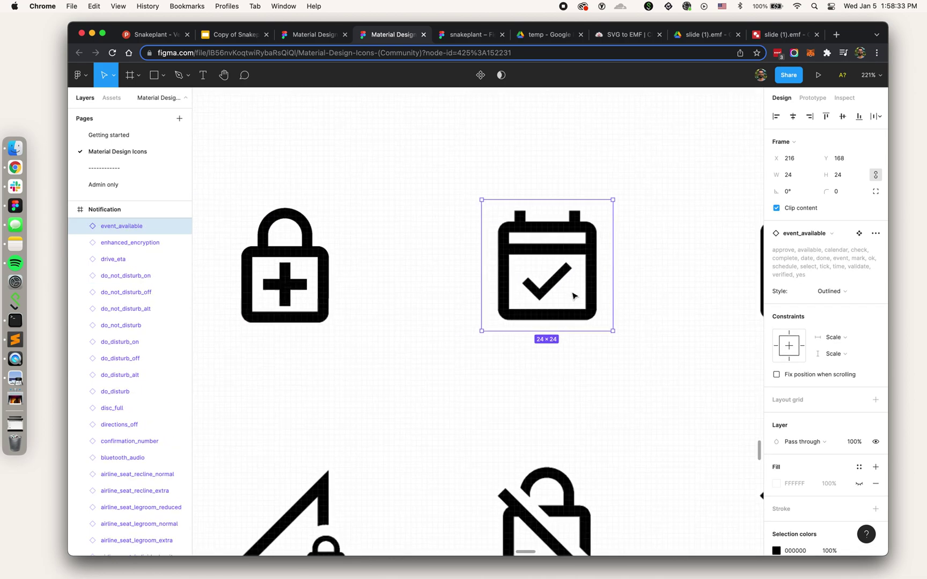
{"action": "scroll", "coordinate": [573, 296], "scroll_direction": "down", "scroll_amount": 5}
{"action": "left_click", "coordinate": [482, 282]}
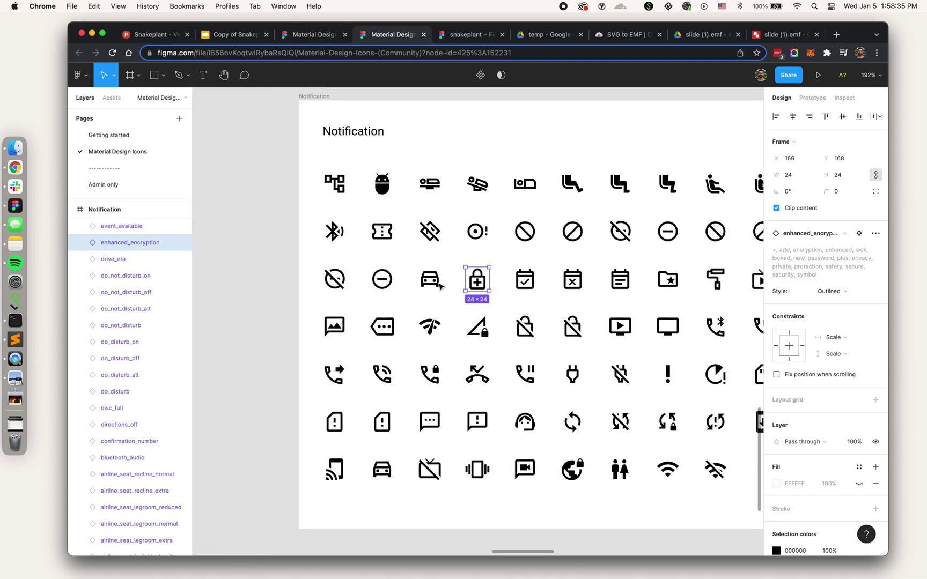
{"action": "left_click", "coordinate": [430, 279]}
{"action": "left_click", "coordinate": [382, 279]}
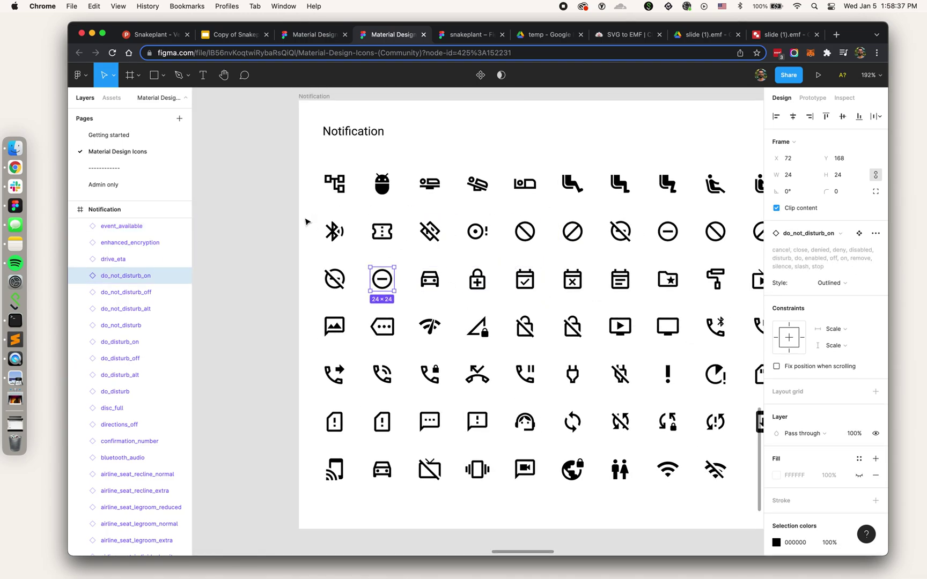
{"action": "left_click", "coordinate": [270, 219]}
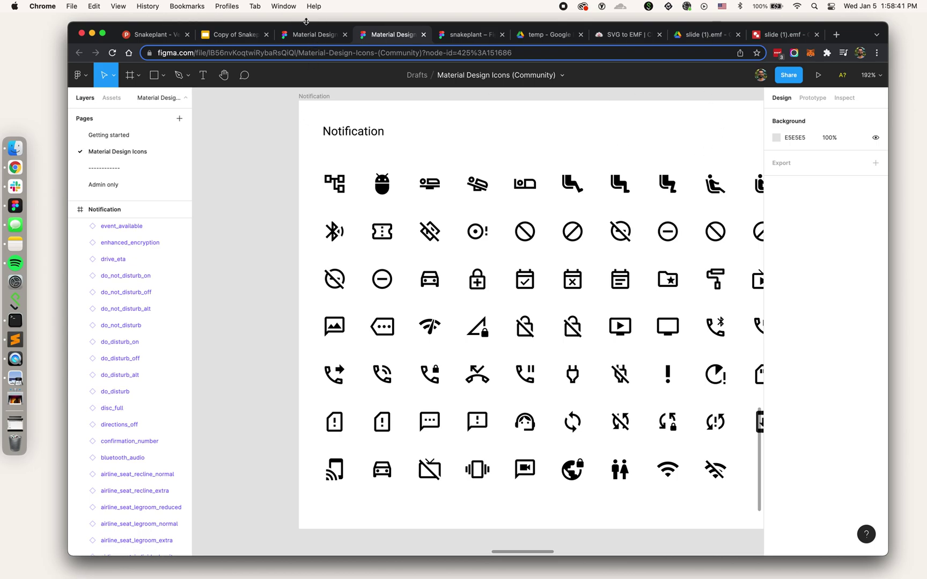
{"action": "left_click", "coordinate": [239, 43]}
Inspect the three icons on slide 6 and reposition the person-add icon within the card.
{"action": "left_click", "coordinate": [230, 290]}
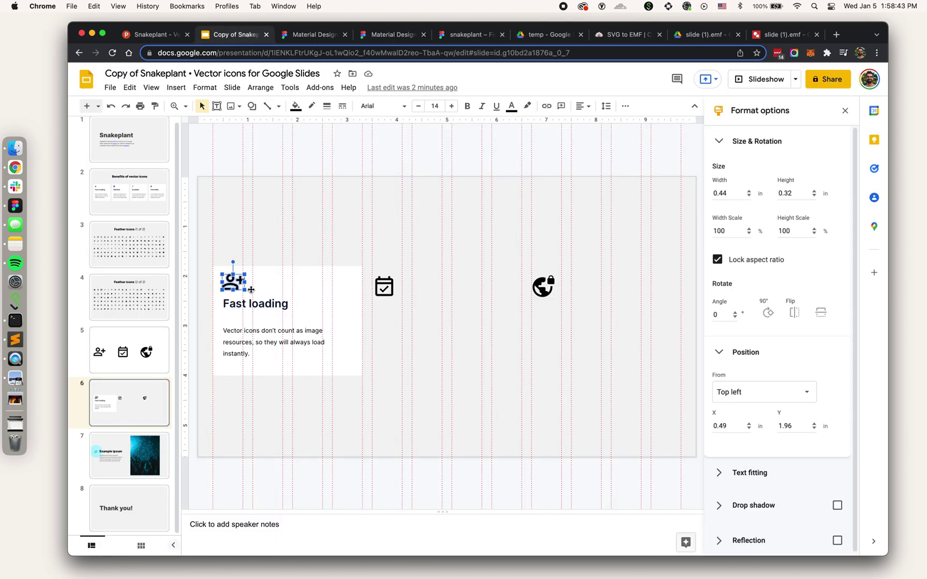
{"action": "left_click", "coordinate": [389, 284]}
{"action": "left_click", "coordinate": [543, 287]}
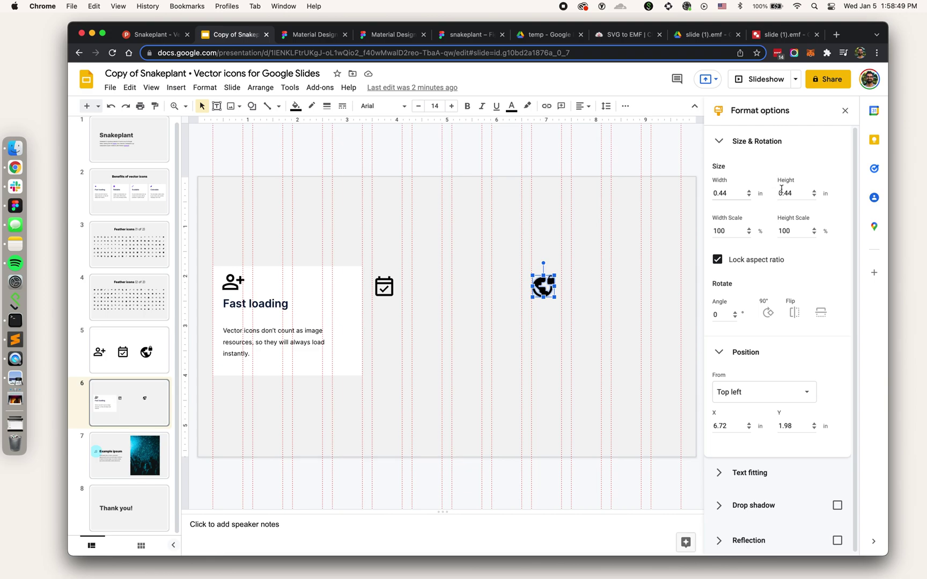
{"action": "left_click", "coordinate": [390, 289]}
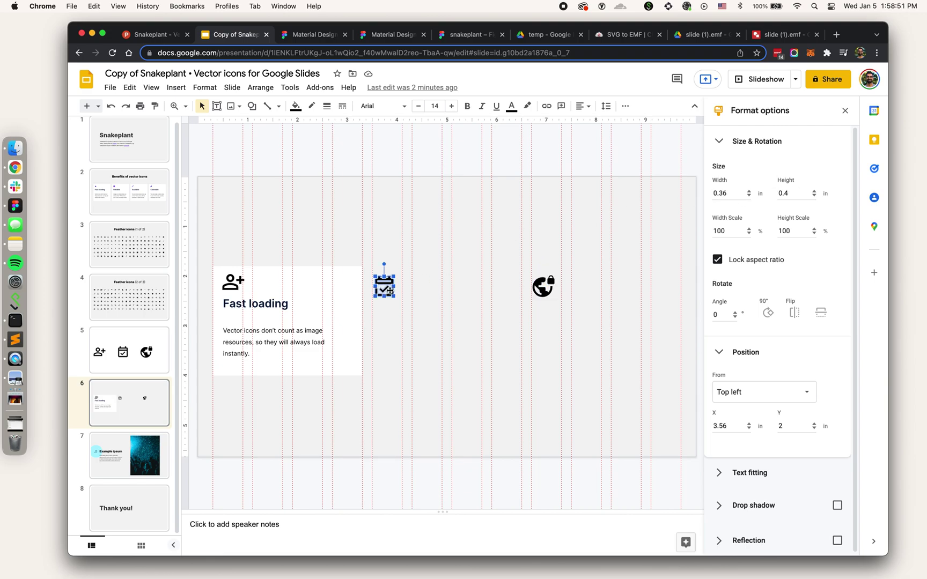
{"action": "key", "text": "Tab"}
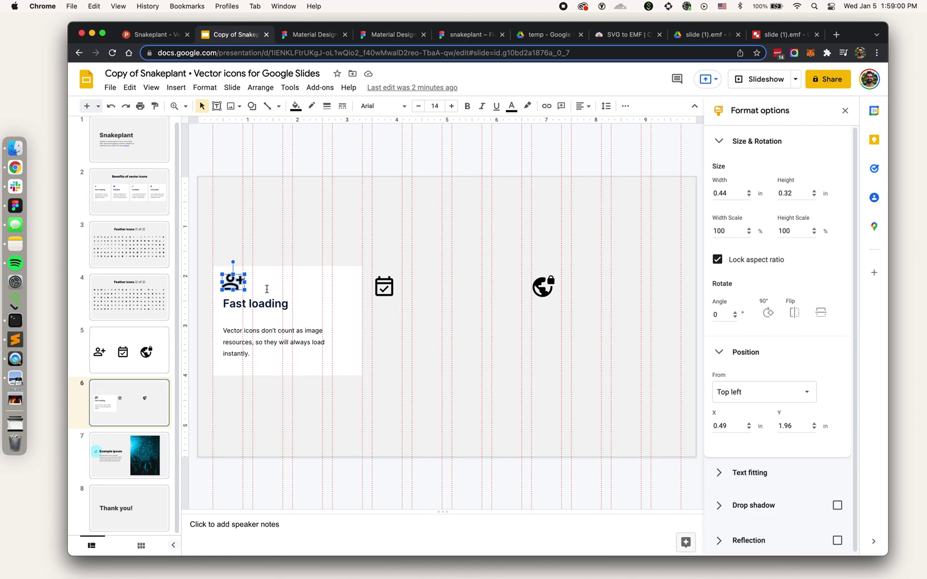
{"action": "left_click", "coordinate": [335, 445]}
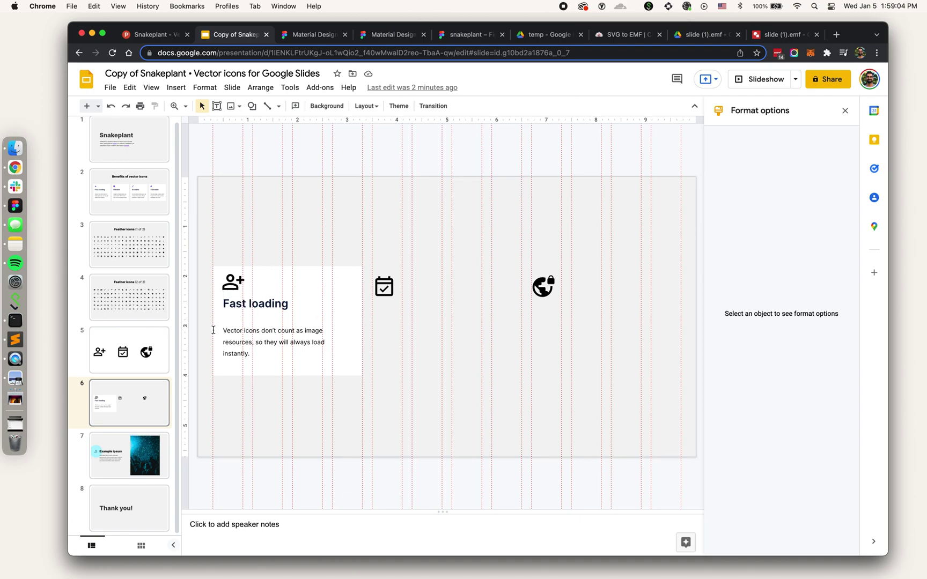
{"action": "left_click", "coordinate": [242, 279]}
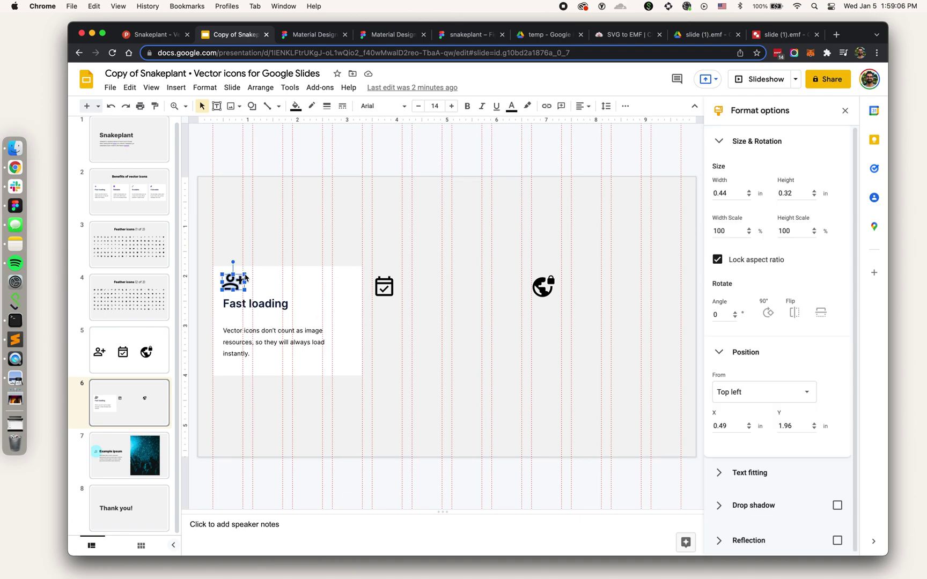
{"action": "left_click_drag", "start_coordinate": [246, 278], "coordinate": [239, 285]}
{"action": "key", "text": "Escape"}
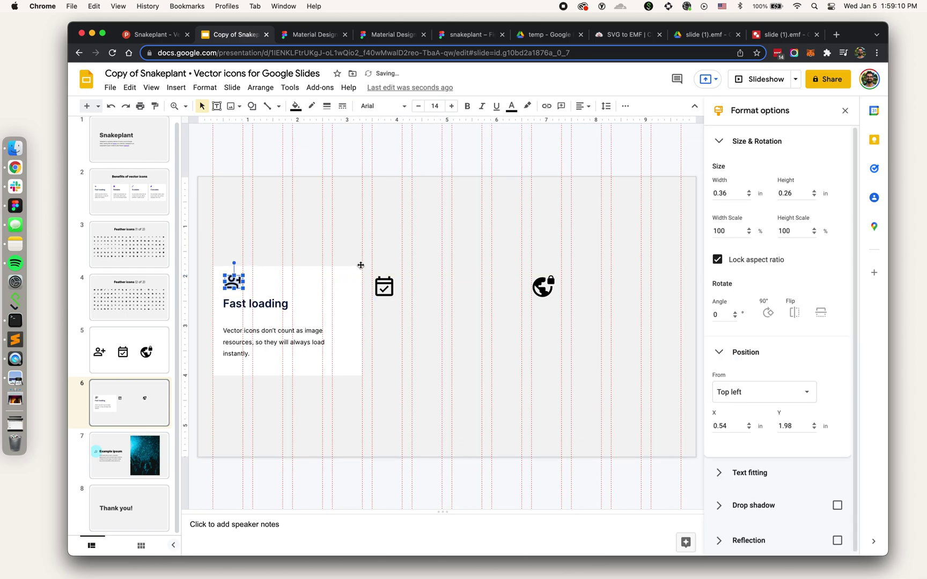
Try shrinking the calendar icon, then undo that resize and the earlier person-plus change.
{"action": "left_click", "coordinate": [388, 290]}
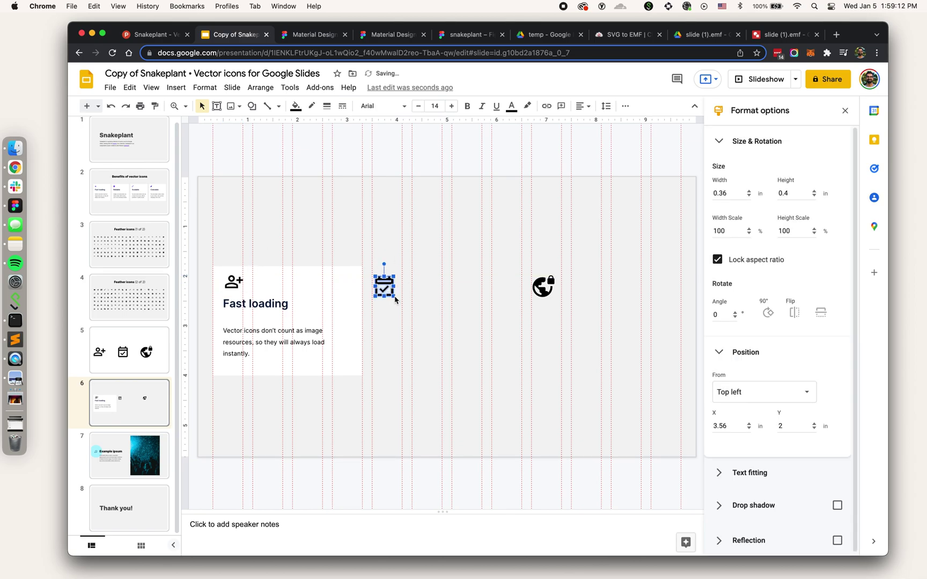
{"action": "left_click_drag", "start_coordinate": [396, 298], "coordinate": [388, 290]}
{"action": "left_click", "coordinate": [399, 306]}
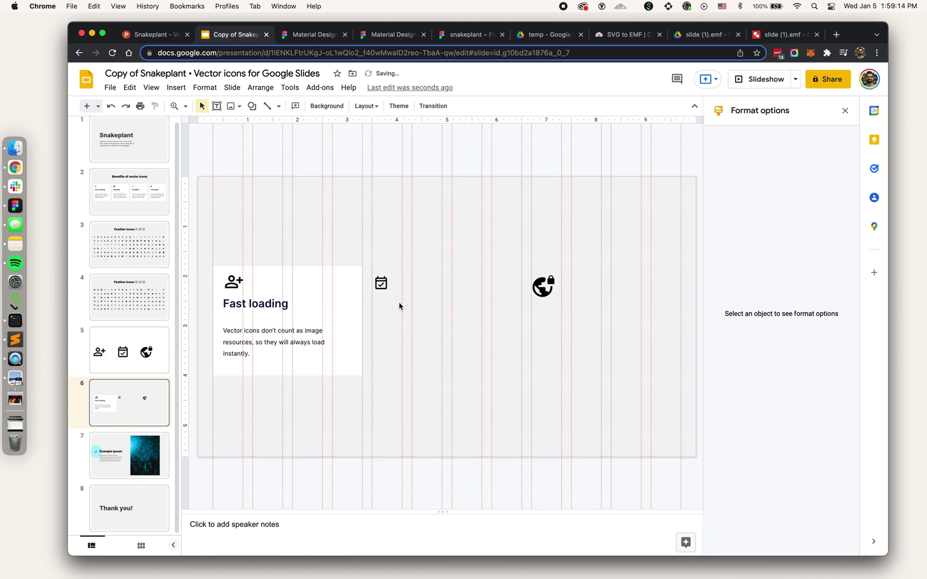
{"action": "key", "text": "super+z"}
{"action": "key", "text": "super+z"}
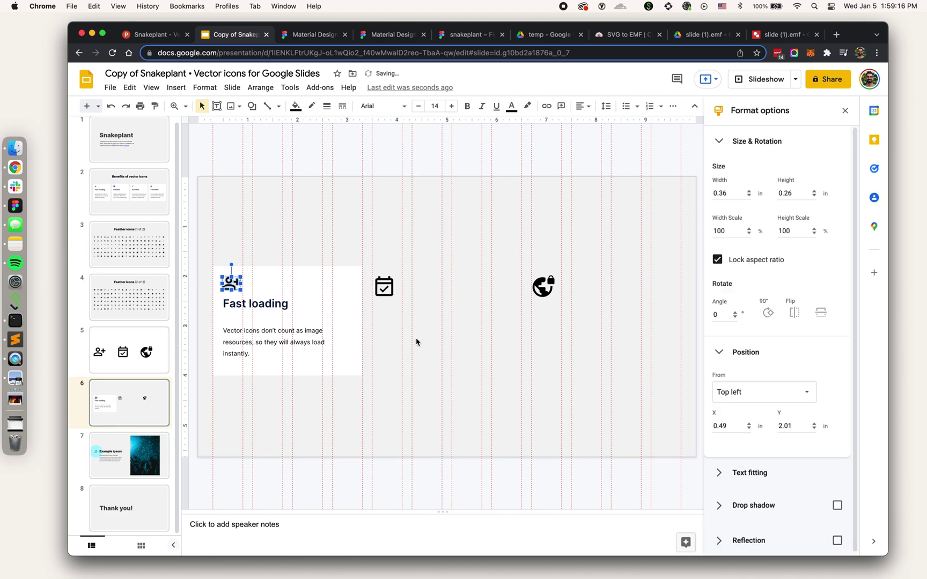
{"action": "left_click", "coordinate": [416, 341]}
{"action": "key", "text": "super+z"}
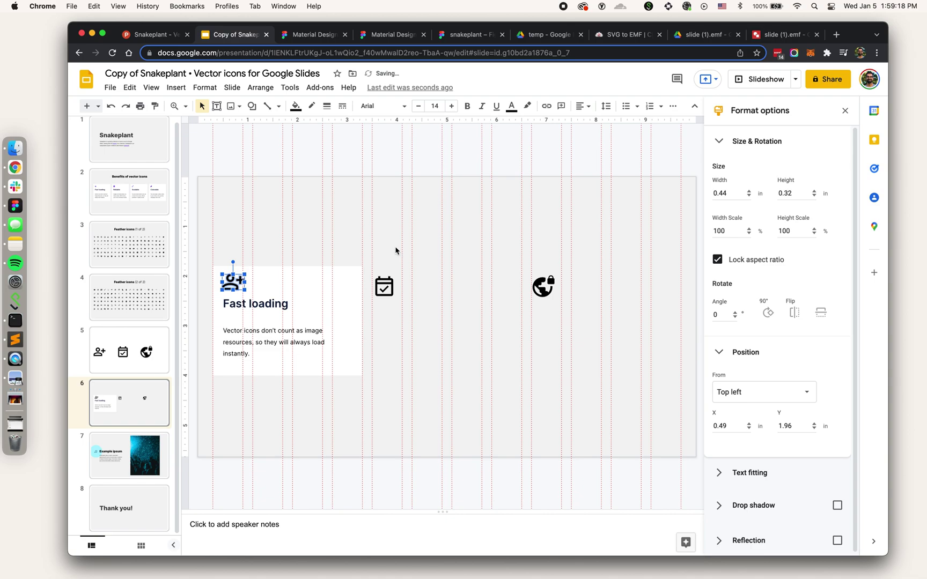
{"action": "left_click", "coordinate": [365, 161]}
Check the person_add_alt icon's 48×48 frame in the Figma slide mockup, then return to the Slides deck.
{"action": "left_click", "coordinate": [394, 36]}
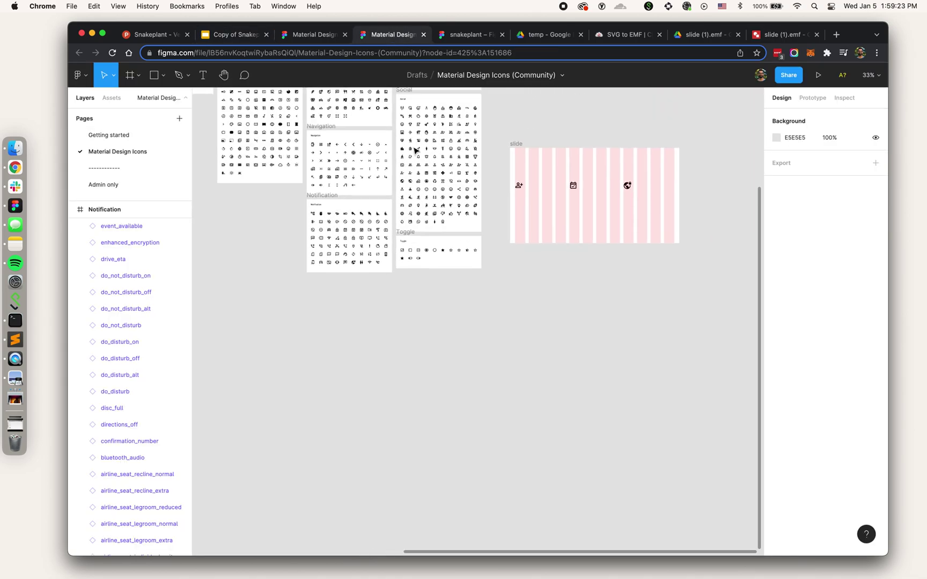
{"action": "scroll", "coordinate": [416, 151], "scroll_direction": "right", "scroll_amount": 3}
{"action": "scroll", "coordinate": [492, 244], "scroll_direction": "up", "scroll_amount": 5}
{"action": "scroll", "coordinate": [462, 334], "scroll_direction": "down", "scroll_amount": 2}
{"action": "scroll", "coordinate": [462, 334], "scroll_direction": "left", "scroll_amount": 2}
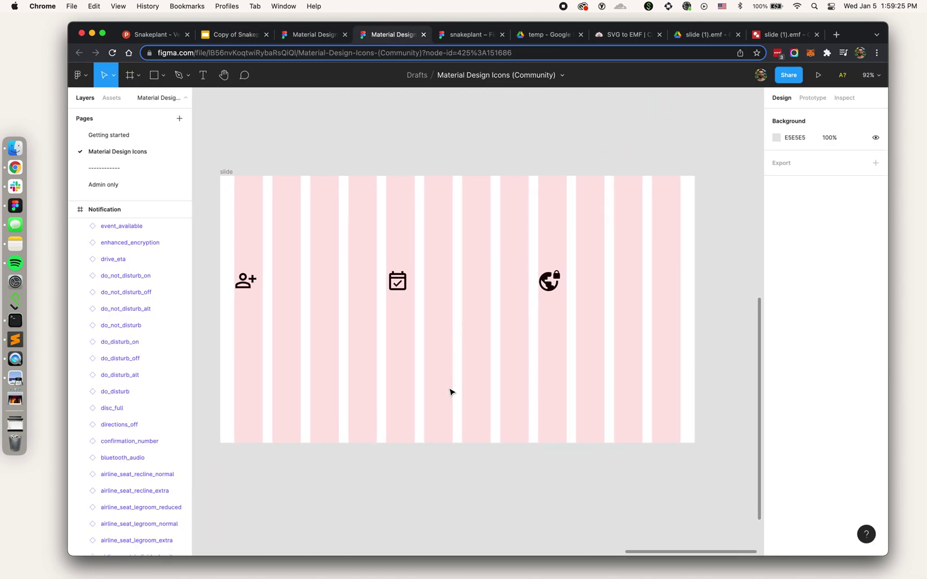
{"action": "left_click", "coordinate": [248, 290]}
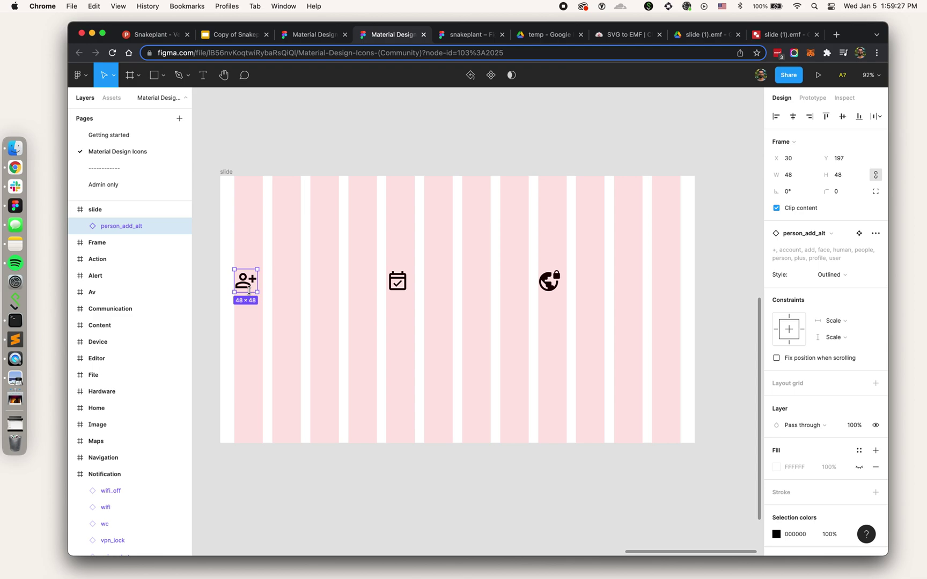
{"action": "left_click", "coordinate": [245, 37]}
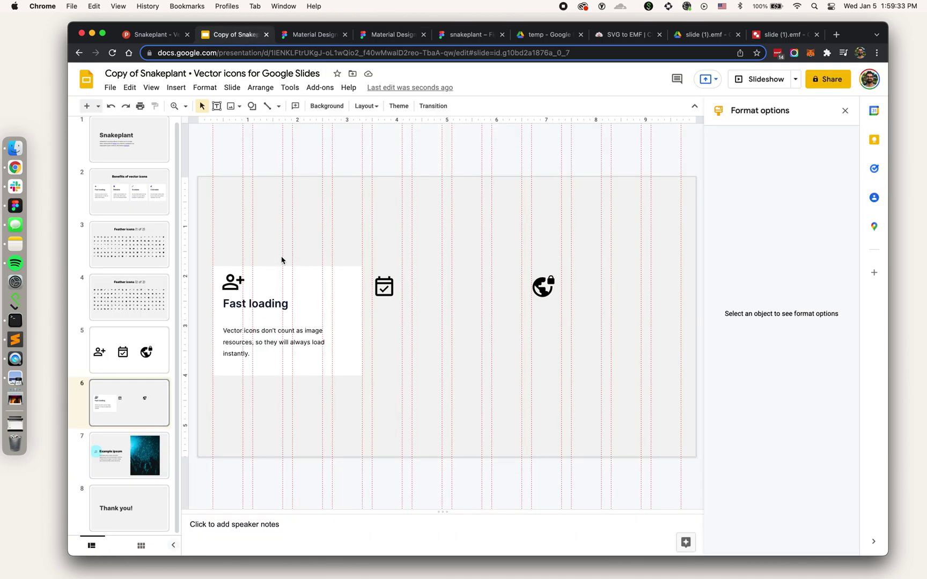
Shrink the person, calendar and globe icons together, then nudge the calendar icon further right.
{"action": "left_click", "coordinate": [232, 283]}
{"action": "left_click", "coordinate": [384, 288], "text": "shift"}
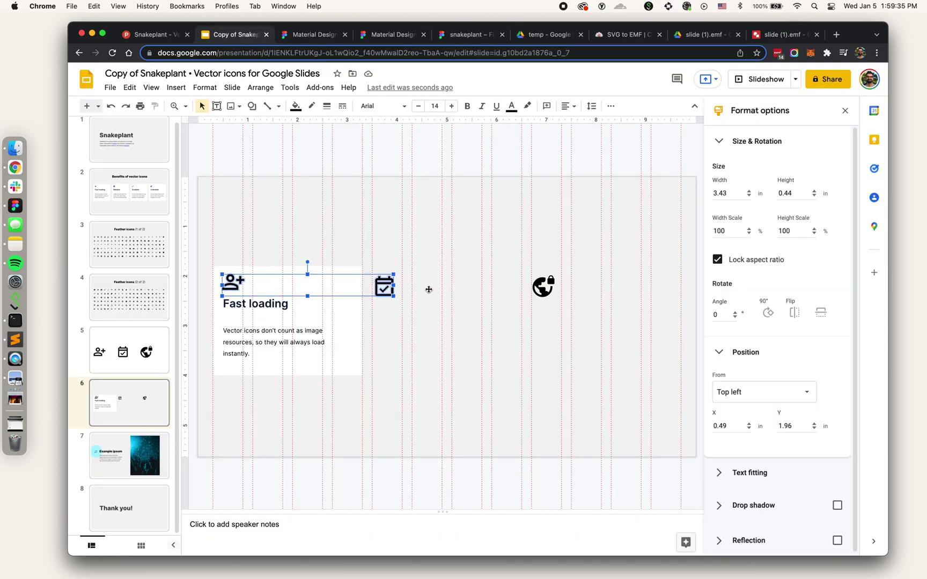
{"action": "left_click", "coordinate": [545, 285], "text": "shift"}
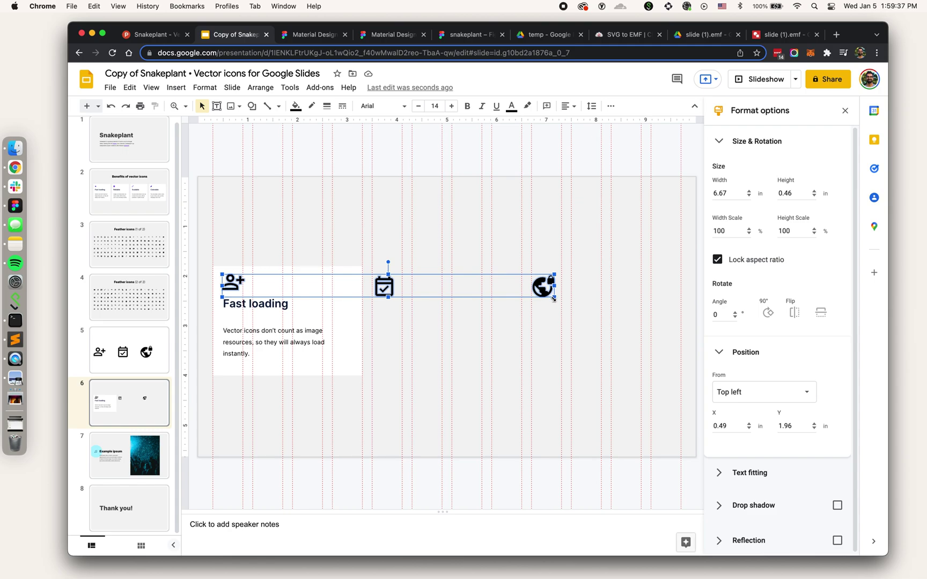
{"action": "left_click_drag", "start_coordinate": [554, 299], "coordinate": [482, 292]}
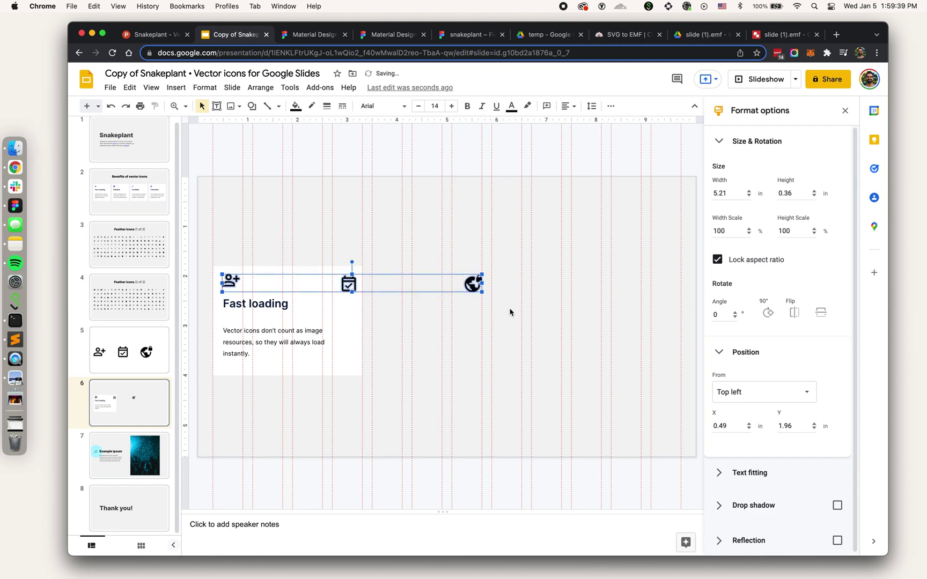
{"action": "left_click", "coordinate": [472, 312]}
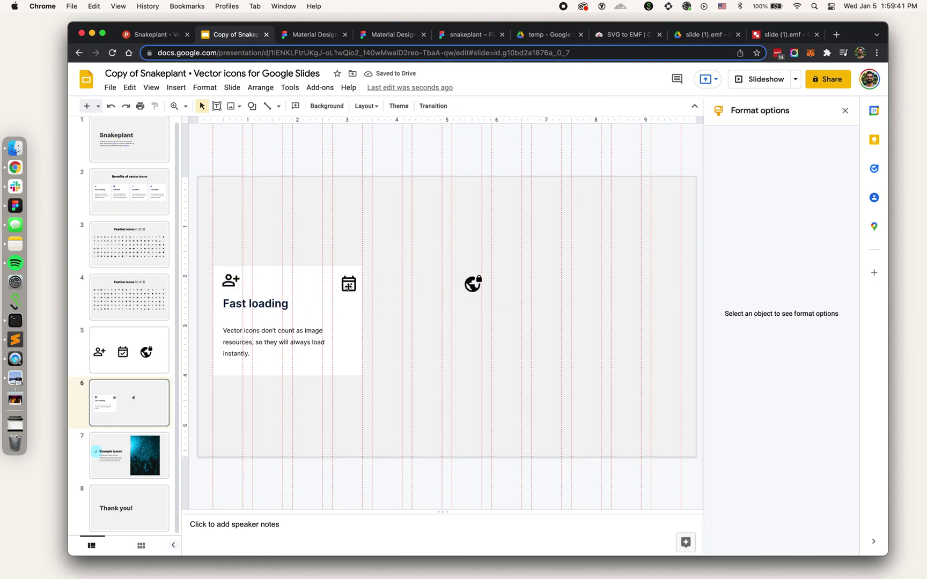
{"action": "left_click_drag", "start_coordinate": [364, 287], "coordinate": [394, 287]}
{"action": "left_click", "coordinate": [402, 320]}
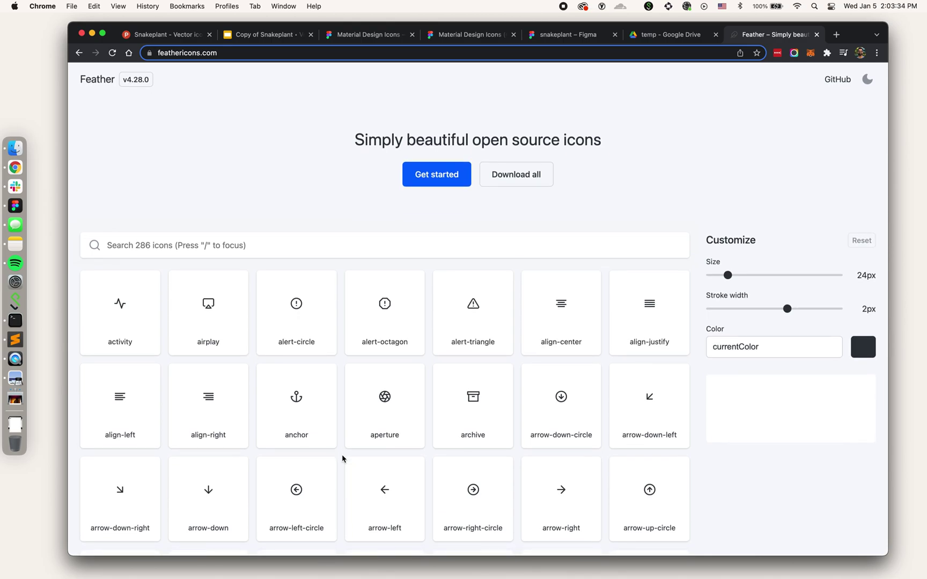
Download Feather's aperture icon as an SVG and drag it into the Figma slide frame.
{"action": "scroll", "coordinate": [342, 459], "scroll_direction": "down", "scroll_amount": 5}
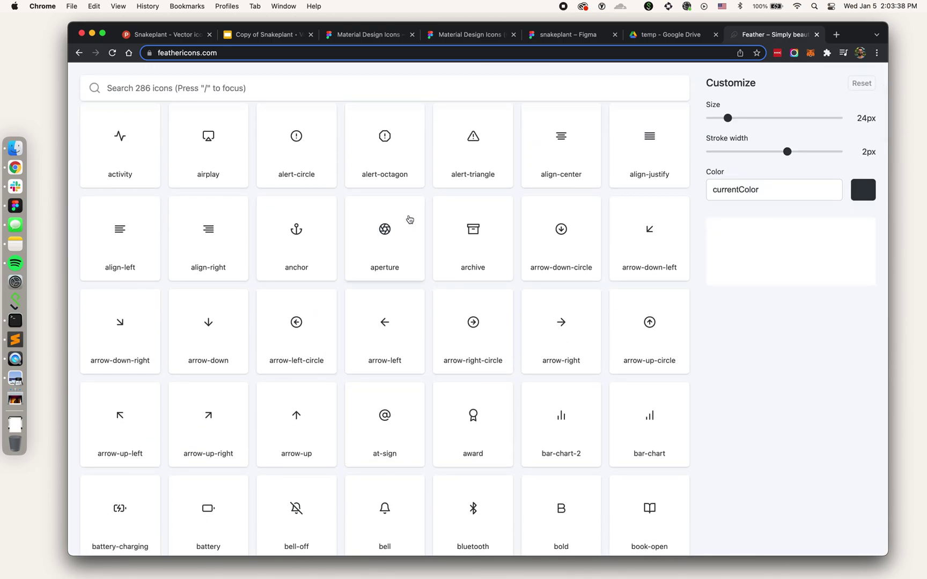
{"action": "scroll", "coordinate": [410, 220], "scroll_direction": "up", "scroll_amount": 5}
{"action": "left_click", "coordinate": [320, 259]}
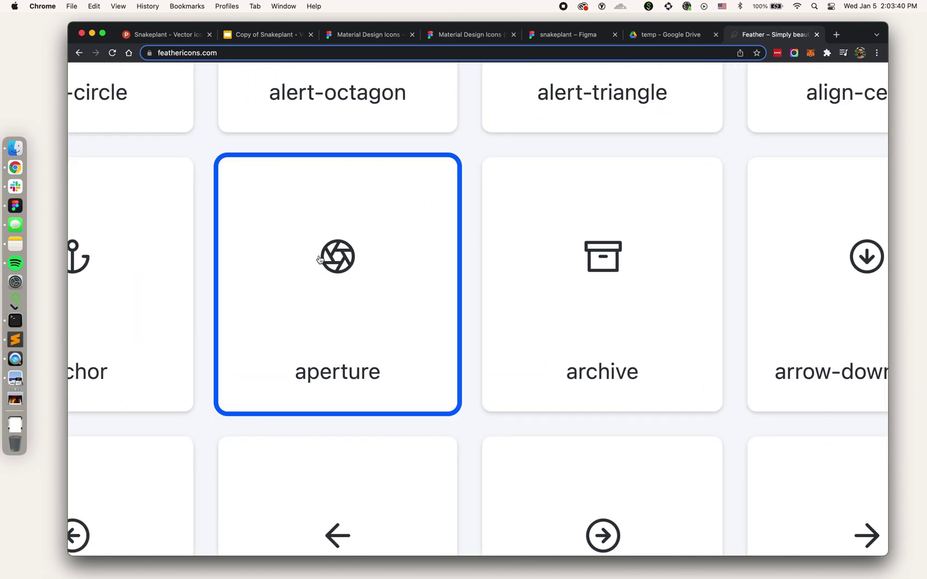
{"action": "scroll", "coordinate": [320, 260], "scroll_direction": "down", "scroll_amount": 5}
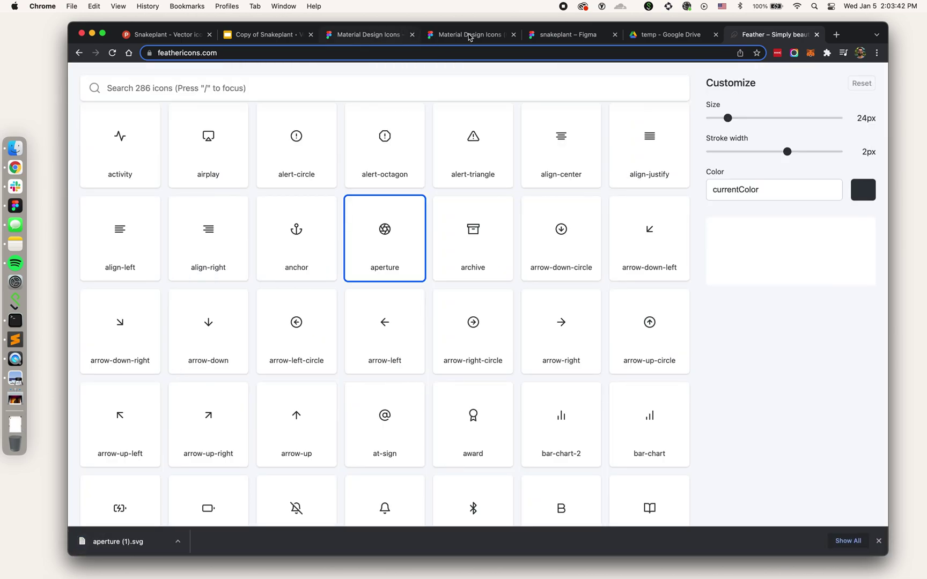
{"action": "left_click_drag", "start_coordinate": [469, 37], "coordinate": [426, 258]}
Select all seven stroked Vector layers that make up the aperture icon.
{"action": "left_click", "coordinate": [416, 321]}
{"action": "scroll", "coordinate": [392, 295], "scroll_direction": "up", "scroll_amount": 3}
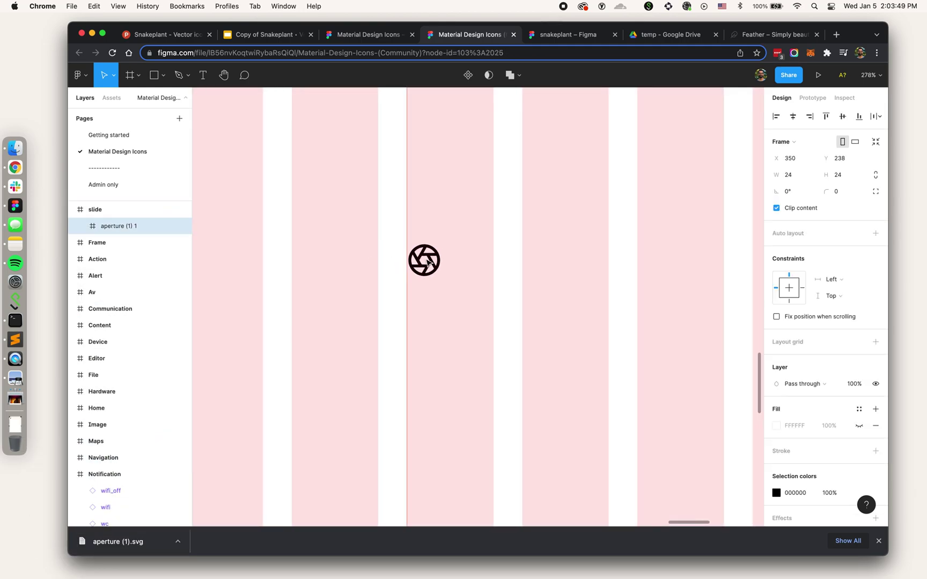
{"action": "scroll", "coordinate": [428, 259], "scroll_direction": "up", "scroll_amount": 5}
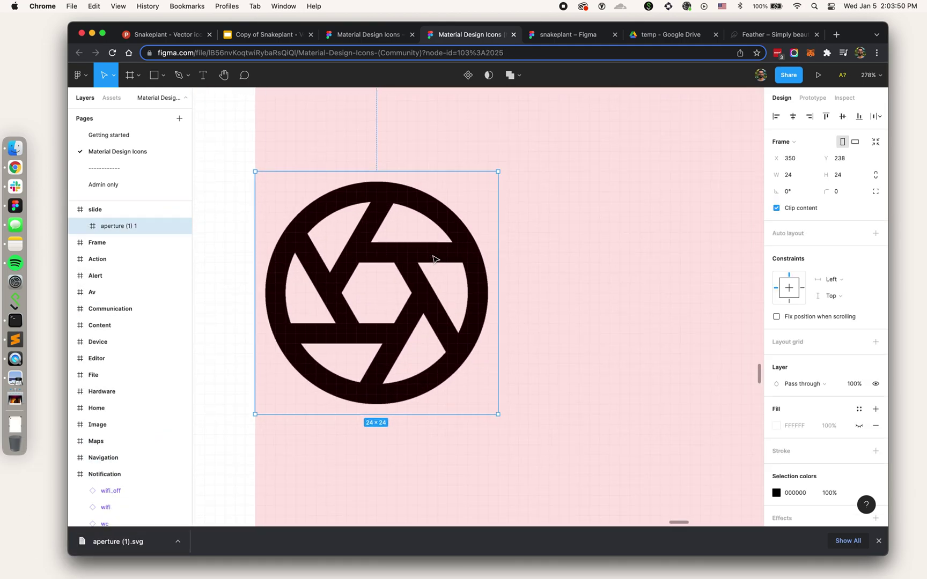
{"action": "left_click", "coordinate": [325, 261]}
{"action": "left_click", "coordinate": [138, 243]}
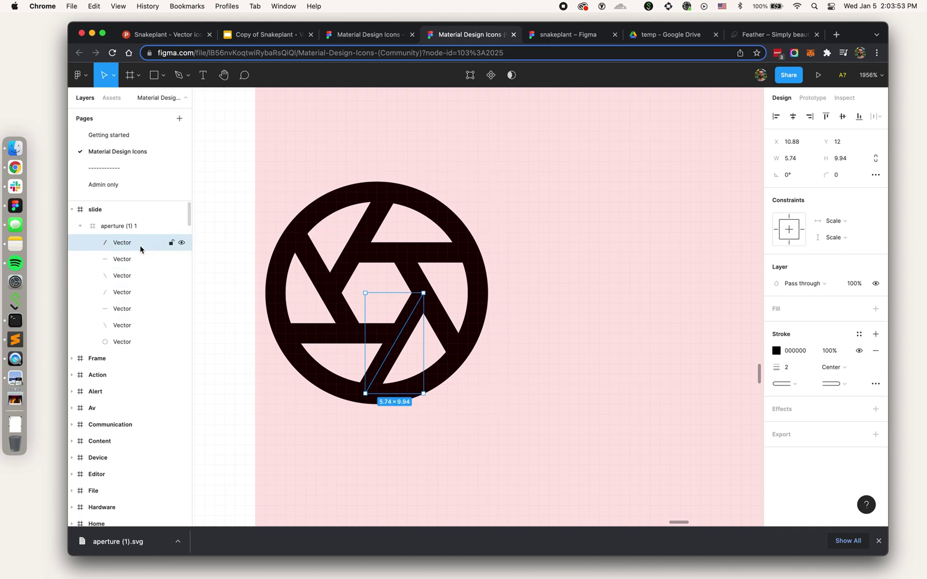
{"action": "left_click", "coordinate": [134, 341], "text": "shift"}
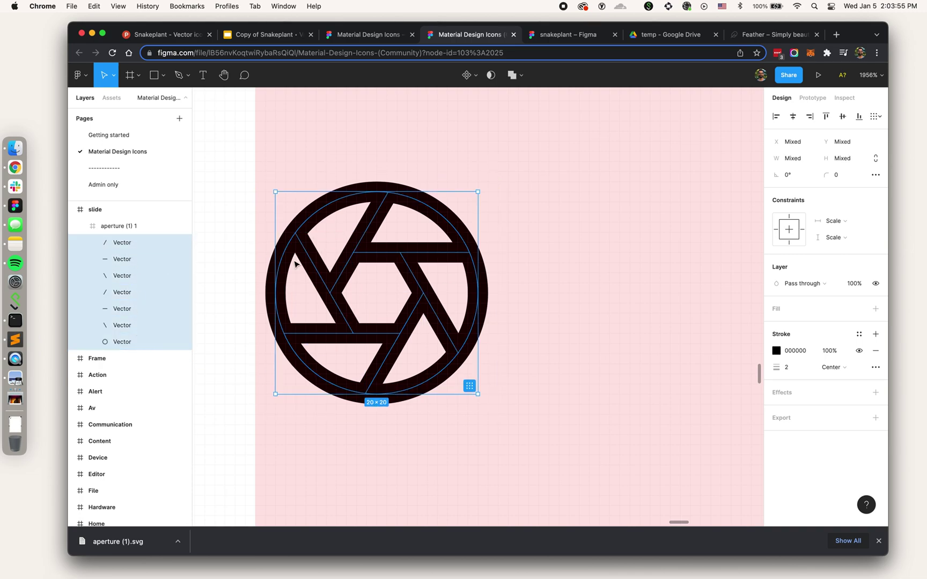
Close the download bar, clear the vector selection and reselect the aperture frame.
{"action": "left_click", "coordinate": [879, 540]}
{"action": "scroll", "coordinate": [544, 394], "scroll_direction": "down", "scroll_amount": 10}
{"action": "scroll", "coordinate": [544, 394], "scroll_direction": "right", "scroll_amount": 5}
{"action": "left_click", "coordinate": [544, 395]}
{"action": "scroll", "coordinate": [420, 366], "scroll_direction": "up", "scroll_amount": 5}
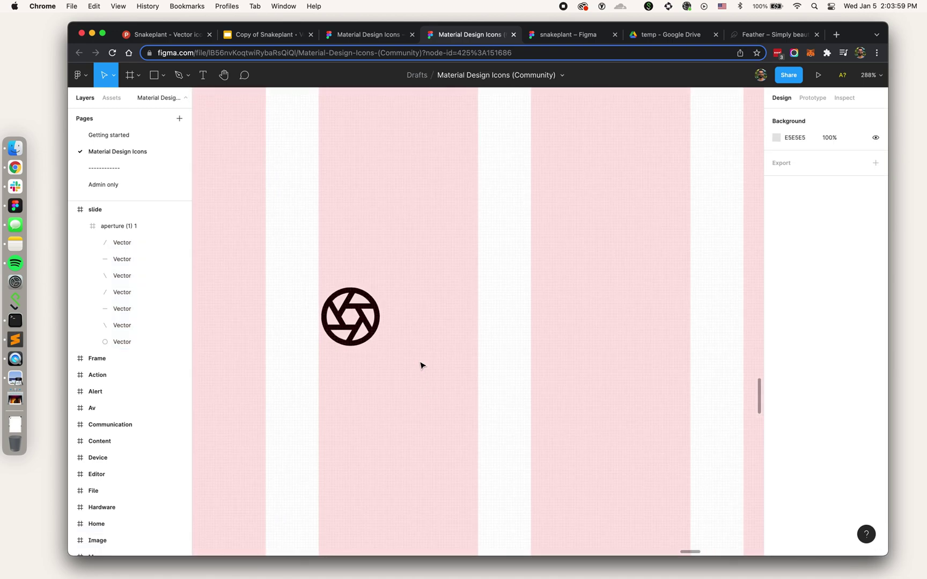
{"action": "left_click", "coordinate": [371, 338]}
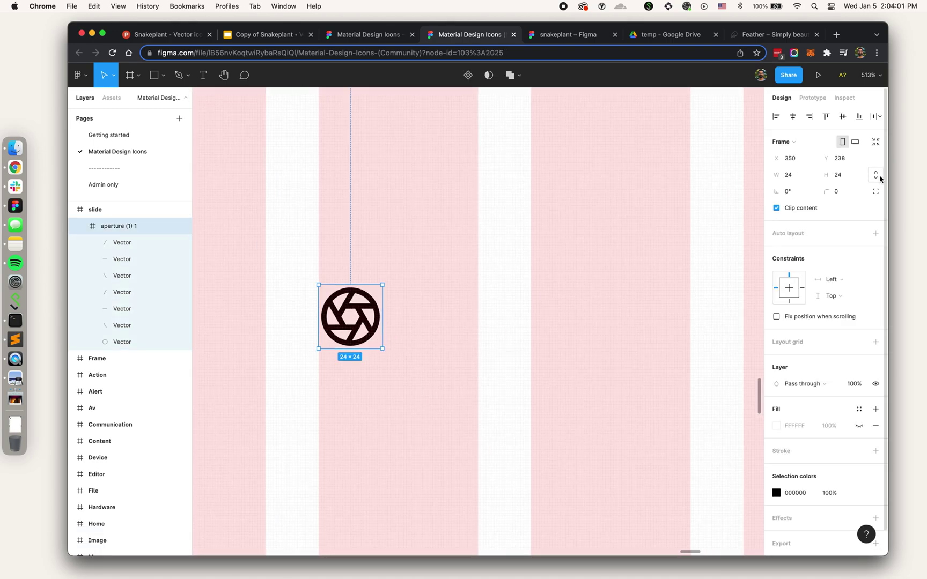
Lock the aperture frame's proportions and set its width to 48.
{"action": "left_click", "coordinate": [877, 176]}
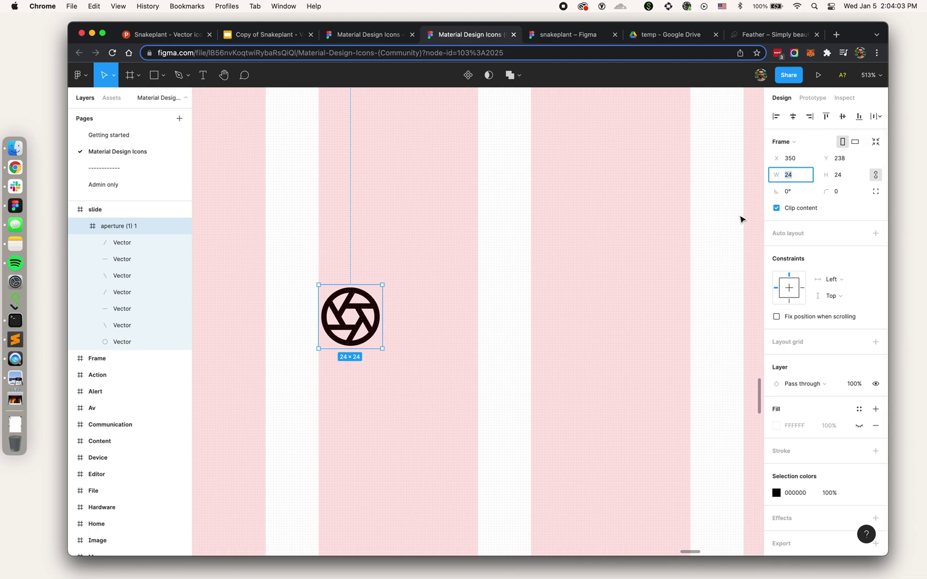
{"action": "type", "text": "48"}
{"action": "key", "text": "Return"}
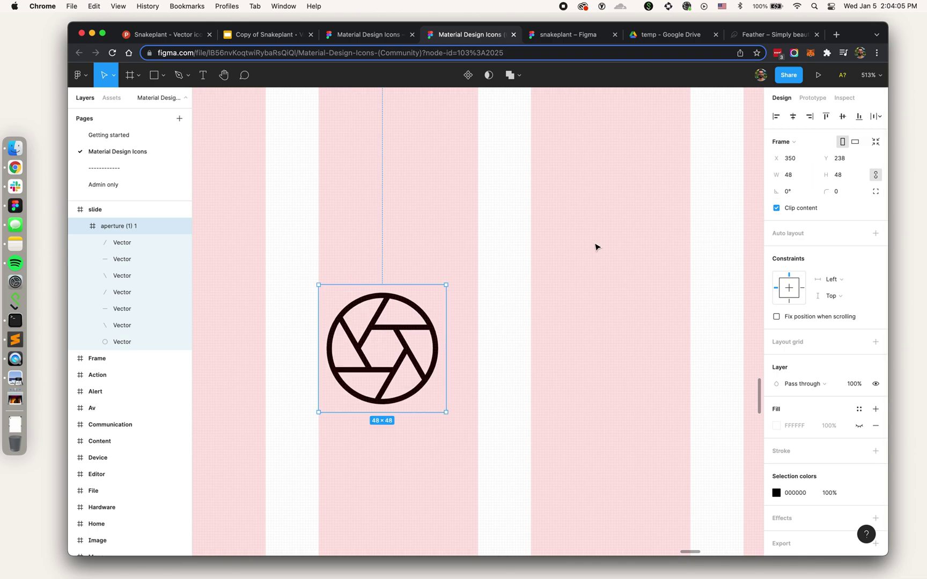
{"action": "left_click", "coordinate": [808, 178]}
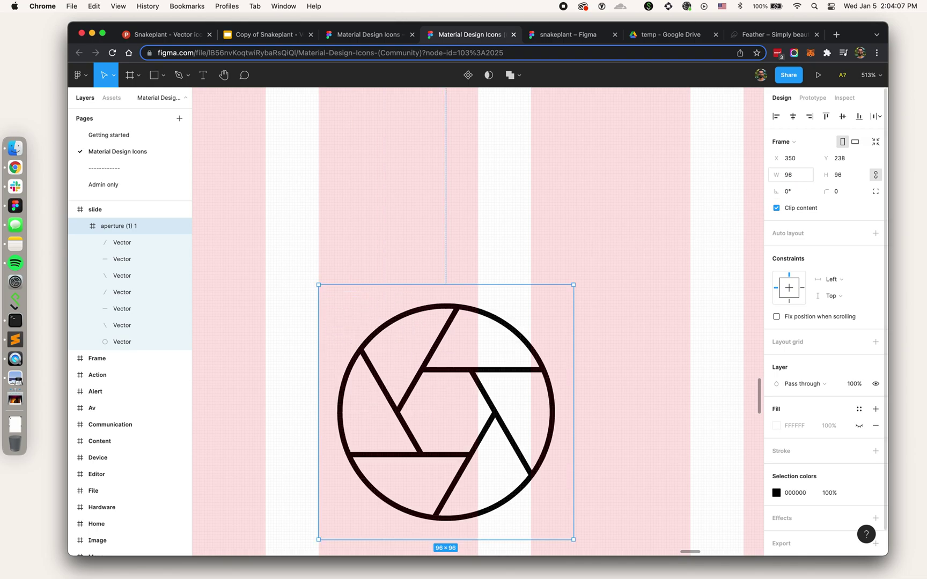
{"action": "scroll", "coordinate": [661, 203], "scroll_direction": "down", "scroll_amount": 5}
{"action": "left_click", "coordinate": [648, 226]}
{"action": "scroll", "coordinate": [430, 305], "scroll_direction": "up", "scroll_amount": 5}
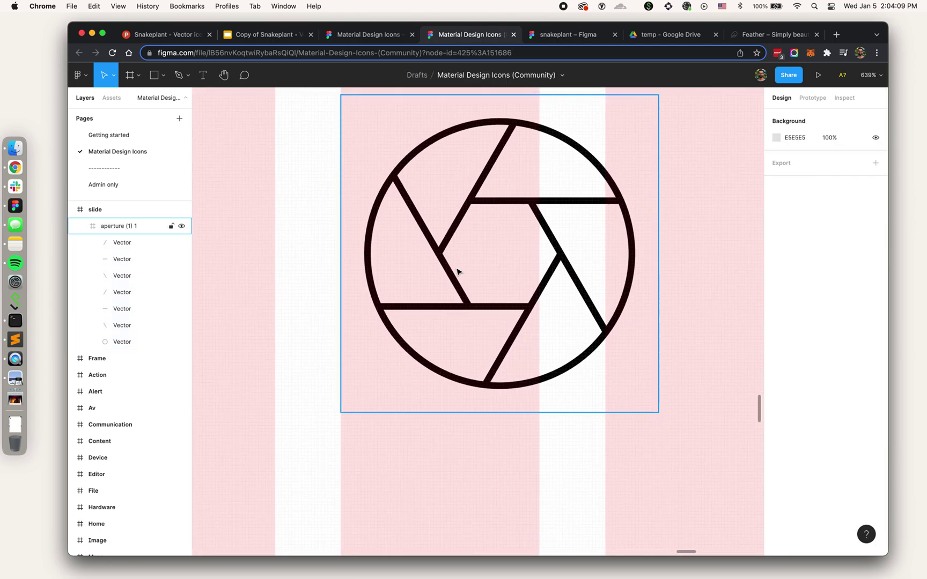
Undo the frame resizes until the aperture frame is back at 24×24.
{"action": "left_click", "coordinate": [456, 231]}
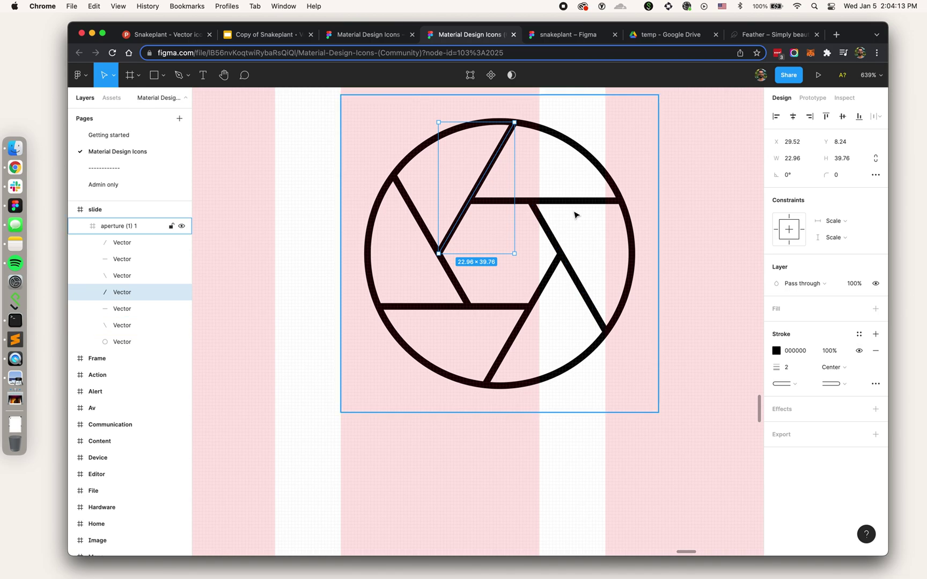
{"action": "left_click", "coordinate": [714, 191]}
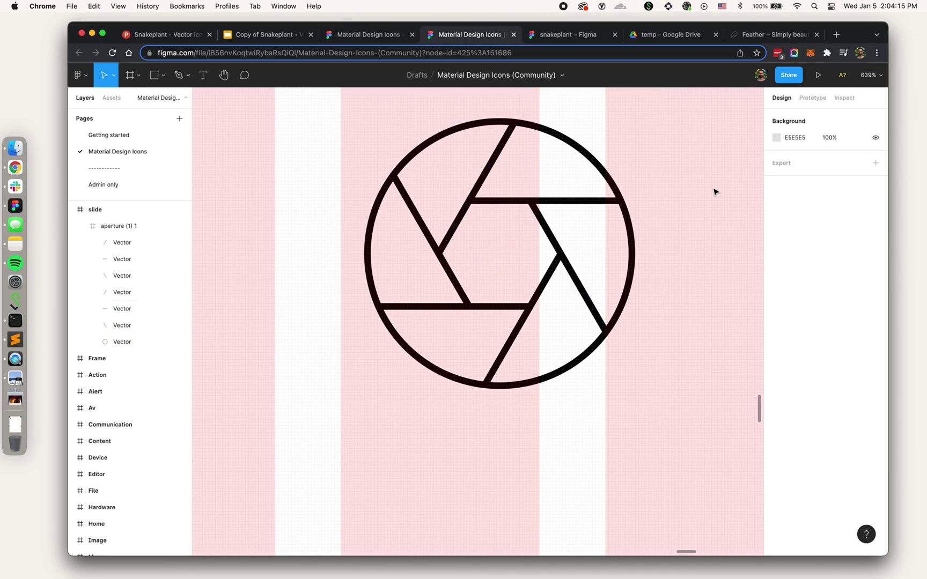
{"action": "left_click", "coordinate": [614, 238]}
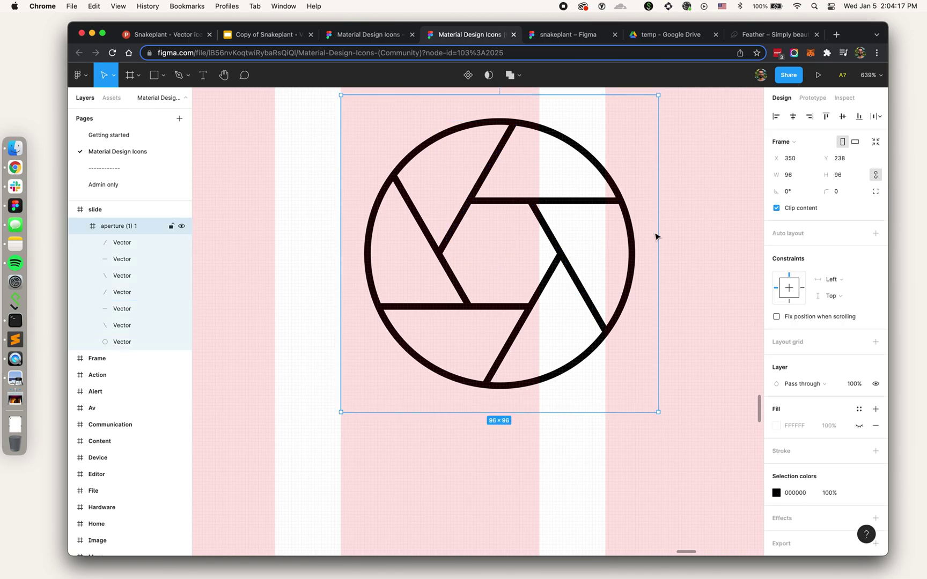
{"action": "left_click", "coordinate": [658, 199]}
{"action": "key", "text": "super+z"}
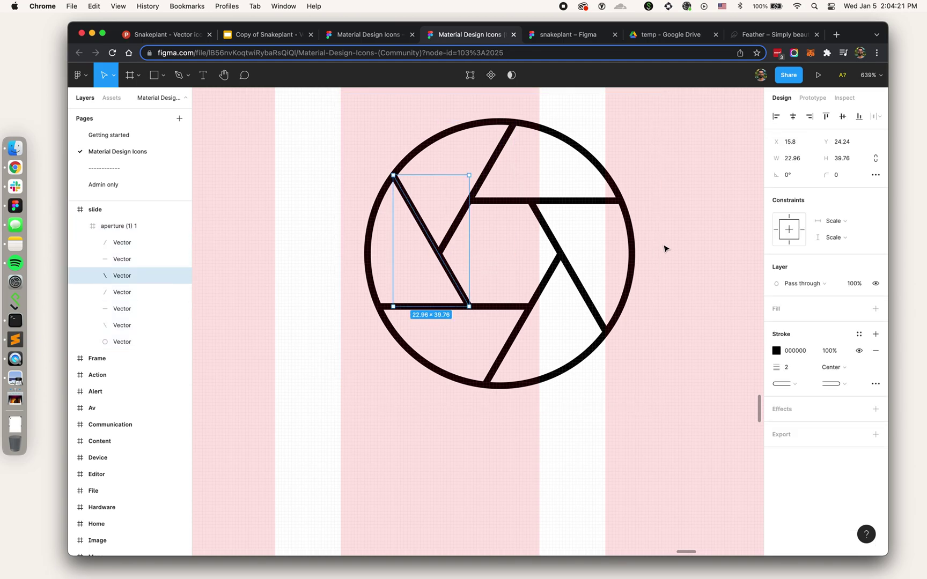
{"action": "left_click", "coordinate": [675, 256]}
{"action": "key", "text": "super+z"}
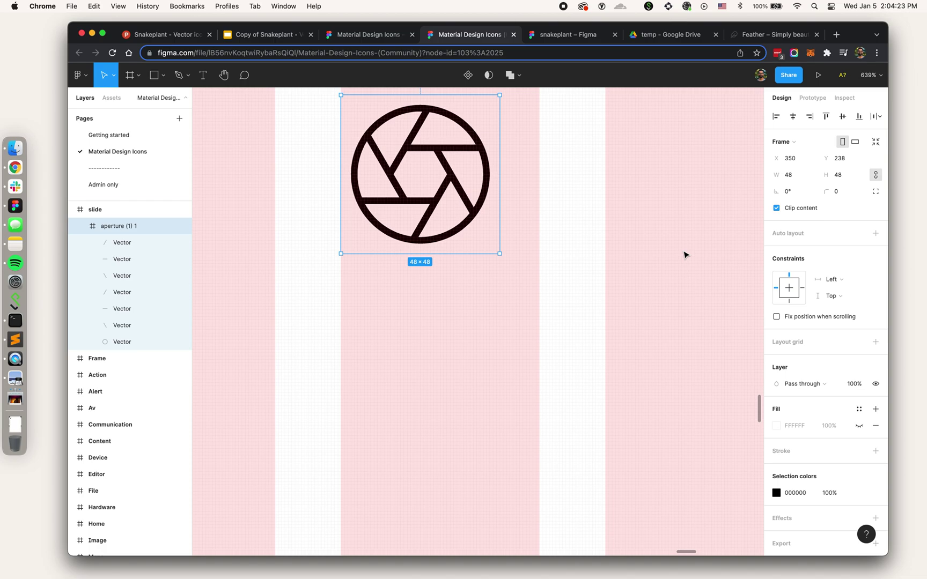
{"action": "key", "text": "super+z"}
{"action": "left_click", "coordinate": [389, 142]}
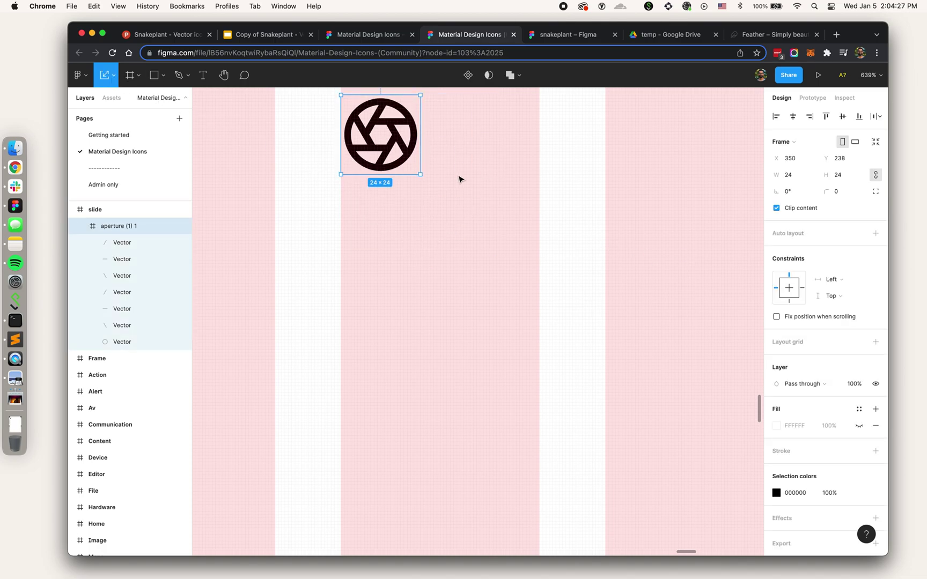
After undoing a Scale-tool resize, drag the aperture frame to 174×174 with the Move tool.
{"action": "left_click_drag", "start_coordinate": [437, 183], "coordinate": [492, 248]}
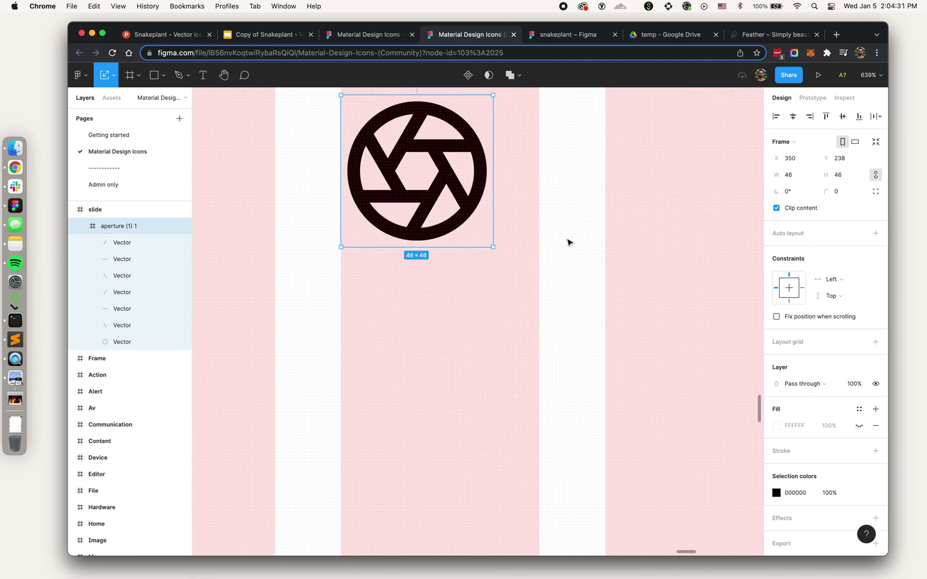
{"action": "key", "text": "super+z"}
{"action": "key", "text": "v"}
{"action": "left_click", "coordinate": [499, 219]}
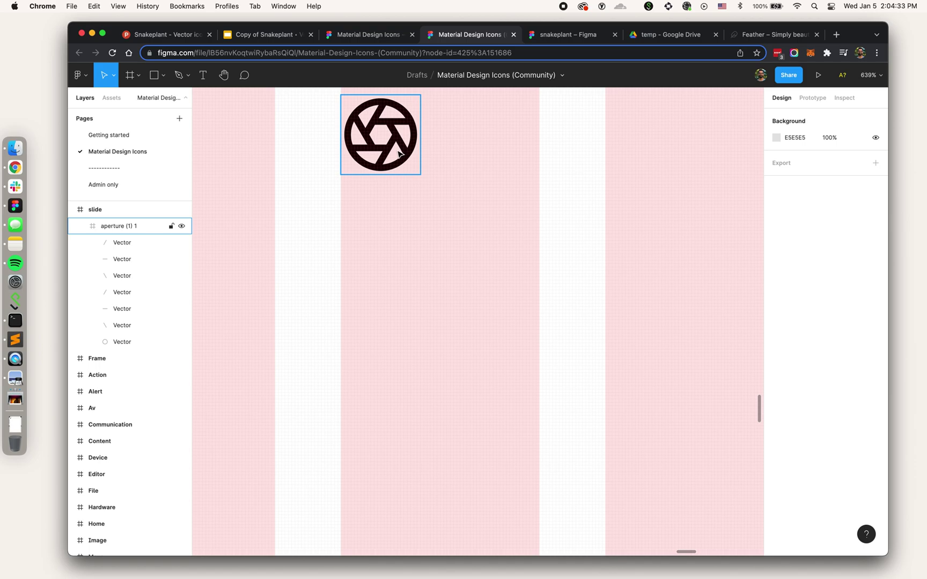
{"action": "left_click", "coordinate": [408, 158]}
{"action": "left_click_drag", "start_coordinate": [446, 189], "coordinate": [731, 445]}
{"action": "scroll", "coordinate": [563, 384], "scroll_direction": "down", "scroll_amount": 10}
{"action": "scroll", "coordinate": [563, 383], "scroll_direction": "down", "scroll_amount": 3}
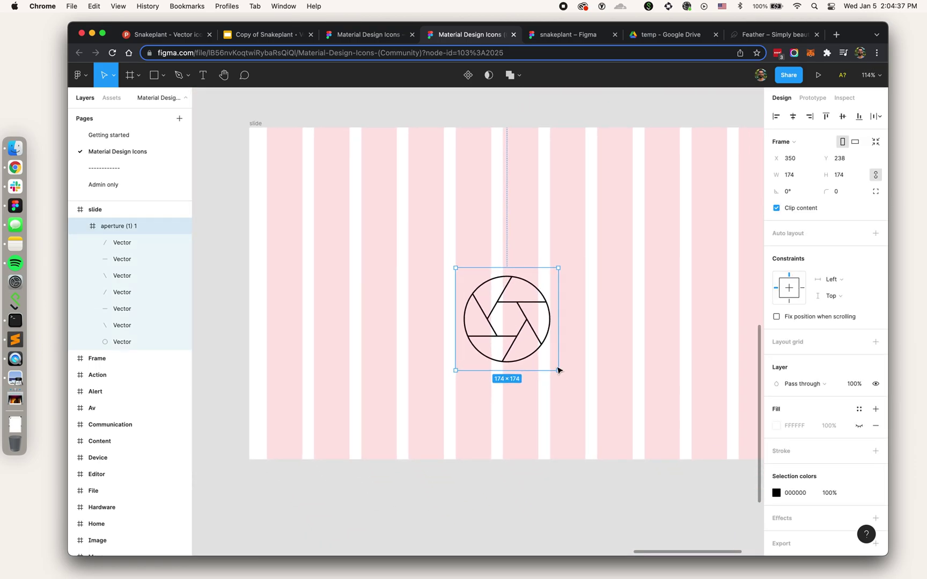
{"action": "scroll", "coordinate": [534, 341], "scroll_direction": "up", "scroll_amount": 5}
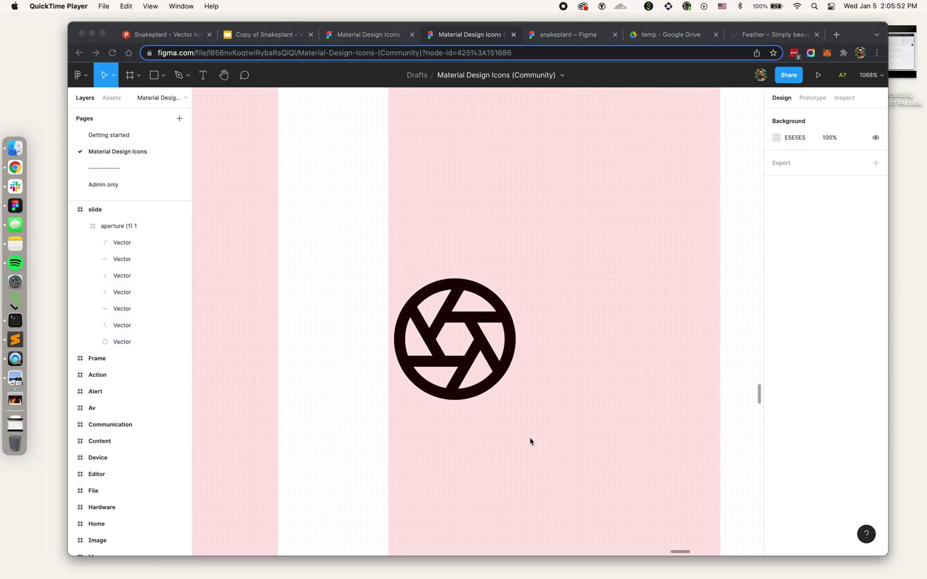
{"action": "left_click", "coordinate": [530, 441]}
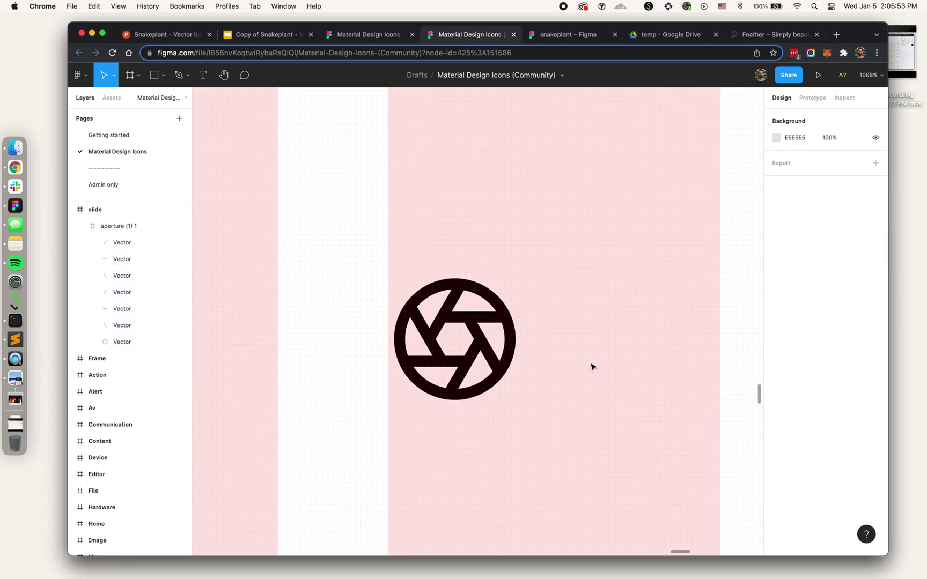
Compare the smiley's single filled Vector with a 5.74×9.94 aperture blade stroked at 2.
{"action": "scroll", "coordinate": [591, 367], "scroll_direction": "down", "scroll_amount": 5}
{"action": "scroll", "coordinate": [591, 367], "scroll_direction": "left", "scroll_amount": 10}
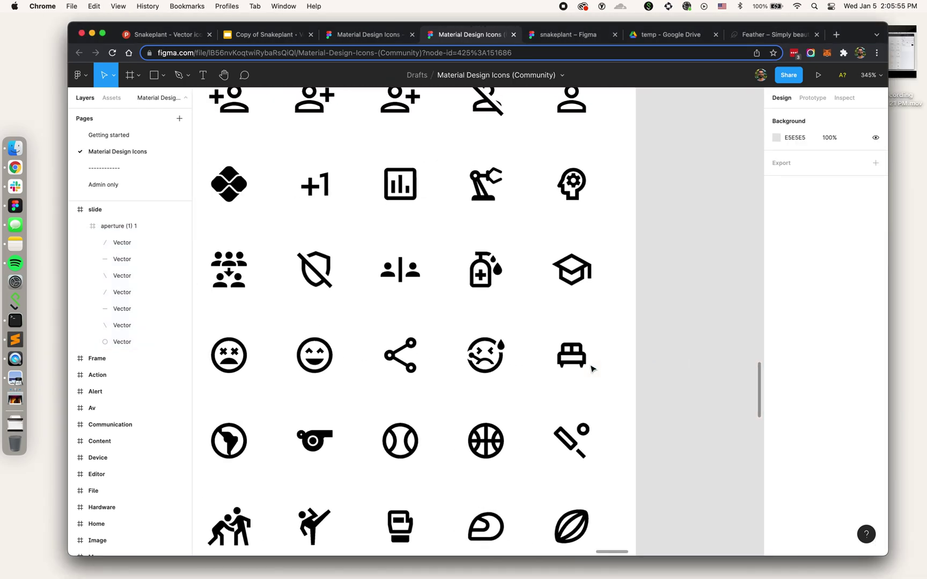
{"action": "scroll", "coordinate": [526, 370], "scroll_direction": "left", "scroll_amount": 5}
{"action": "scroll", "coordinate": [480, 349], "scroll_direction": "up", "scroll_amount": 10}
{"action": "double_click", "coordinate": [489, 376]}
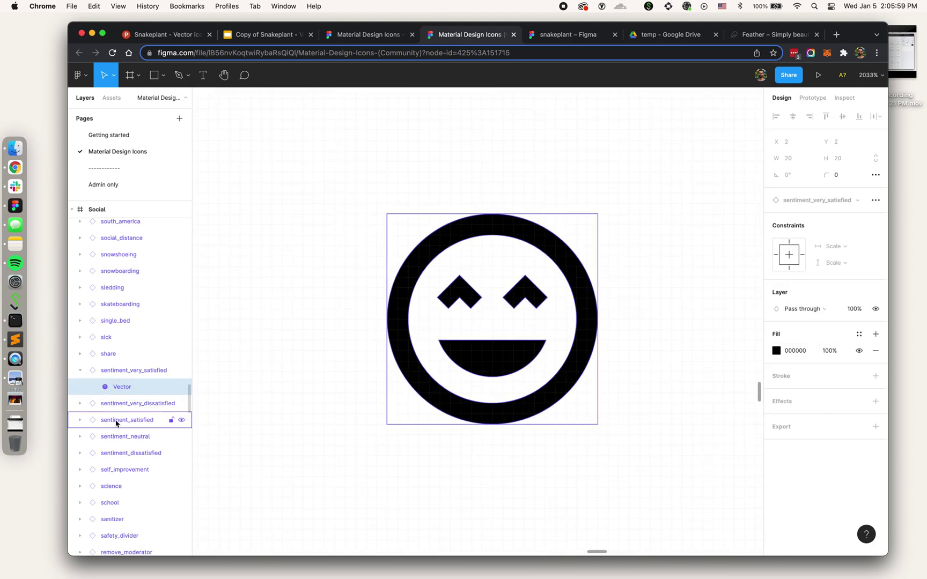
{"action": "scroll", "coordinate": [301, 376], "scroll_direction": "down", "scroll_amount": 5}
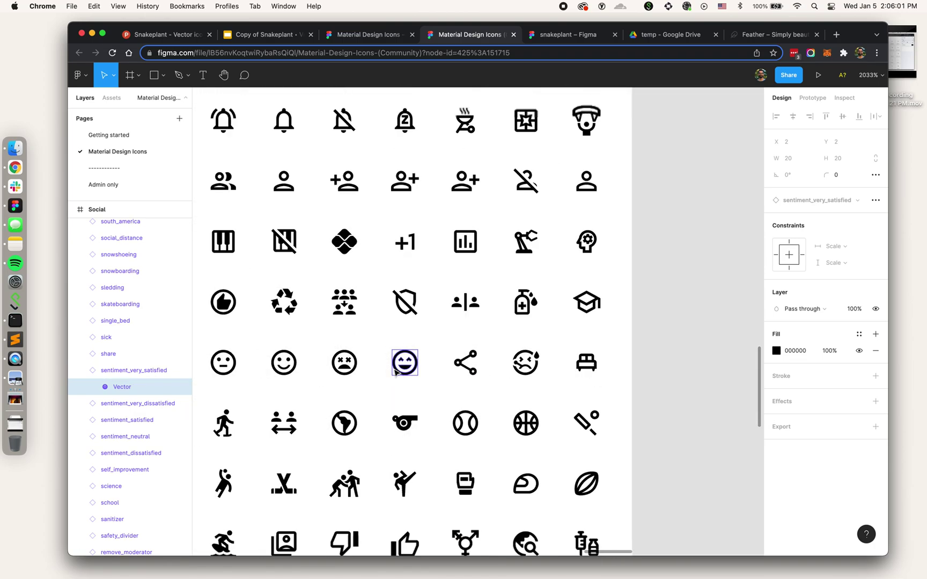
{"action": "scroll", "coordinate": [396, 375], "scroll_direction": "up", "scroll_amount": 5}
{"action": "scroll", "coordinate": [375, 368], "scroll_direction": "right", "scroll_amount": 10}
{"action": "scroll", "coordinate": [355, 364], "scroll_direction": "up", "scroll_amount": 5}
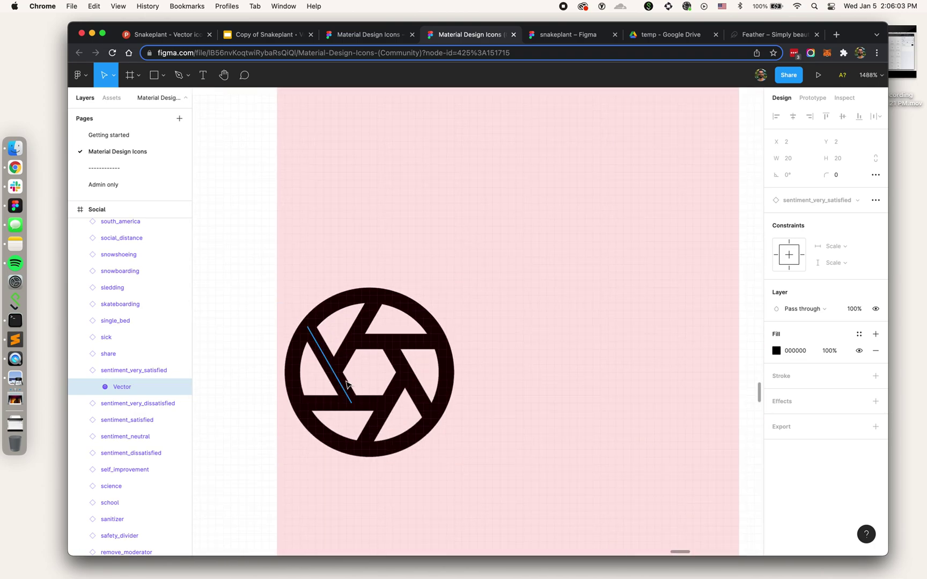
{"action": "left_click", "coordinate": [346, 384]}
{"action": "scroll", "coordinate": [400, 407], "scroll_direction": "down", "scroll_amount": 1}
Union the aperture's seven Vector layers and flatten them into one path.
{"action": "scroll", "coordinate": [402, 390], "scroll_direction": "up", "scroll_amount": 5}
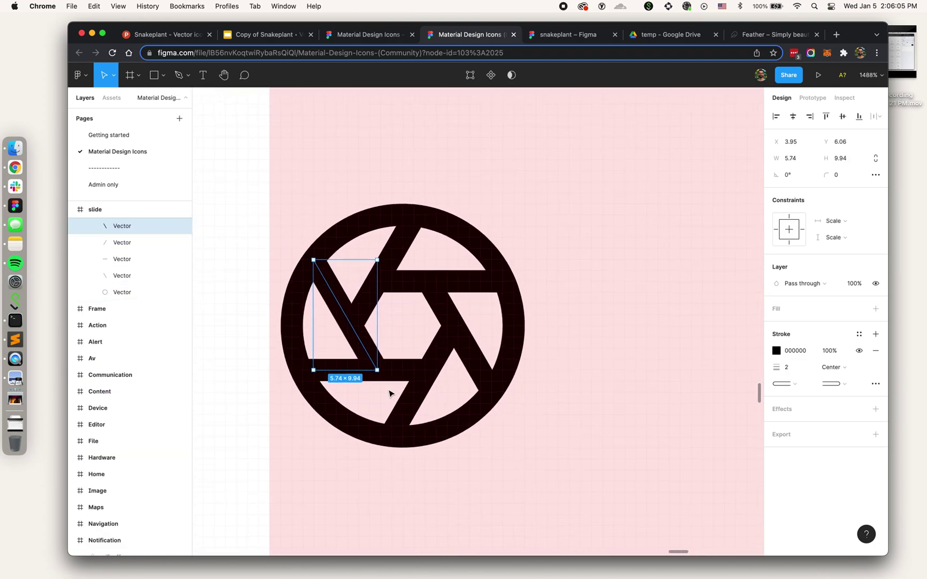
{"action": "scroll", "coordinate": [142, 273], "scroll_direction": "up", "scroll_amount": 2}
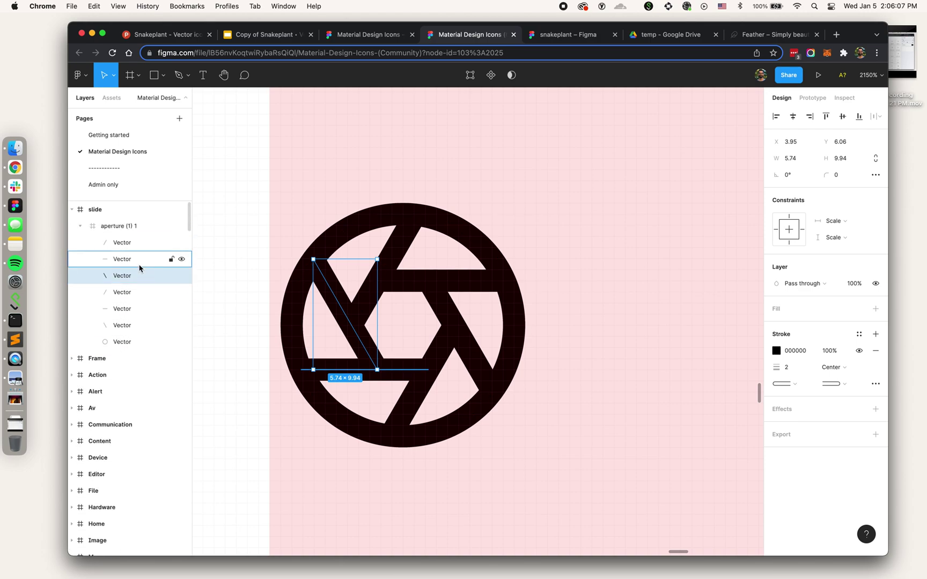
{"action": "left_click", "coordinate": [126, 242]}
{"action": "left_click", "coordinate": [124, 341], "text": "shift"}
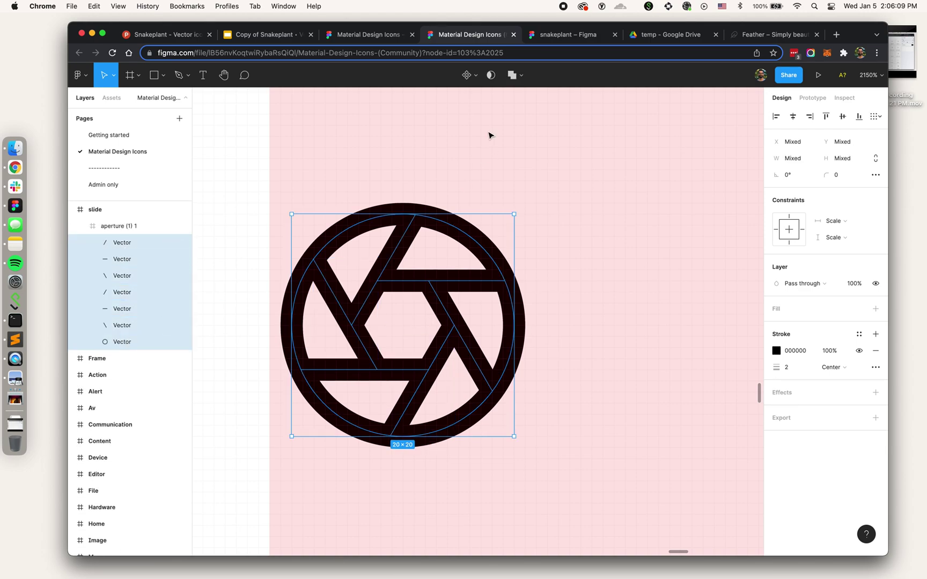
{"action": "left_click", "coordinate": [510, 76]}
{"action": "left_click", "coordinate": [520, 75]}
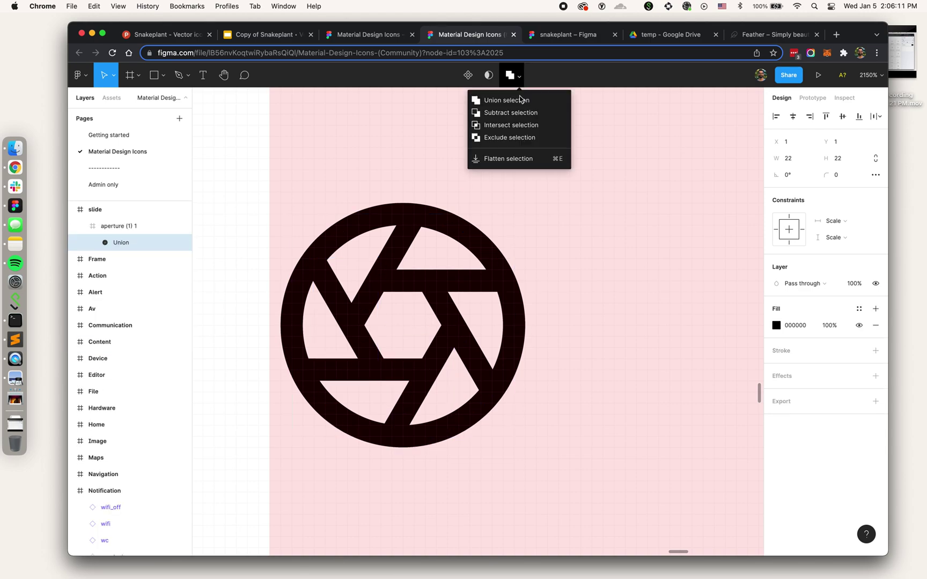
{"action": "left_click", "coordinate": [502, 158]}
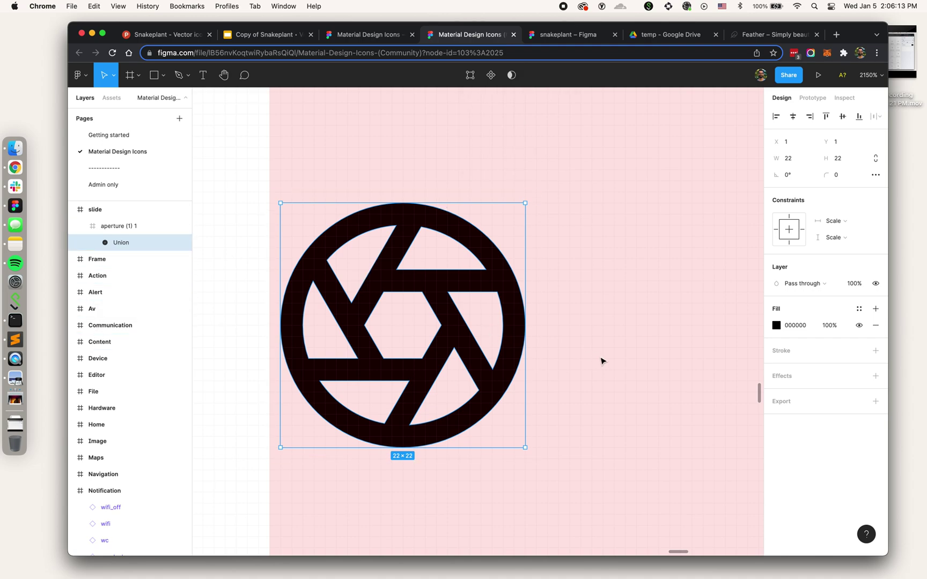
Test the flattened aperture frame at width 240, then undo back to 24×24.
{"action": "left_click", "coordinate": [463, 379]}
{"action": "scroll", "coordinate": [463, 379], "scroll_direction": "down", "scroll_amount": 10}
{"action": "left_click", "coordinate": [798, 178]}
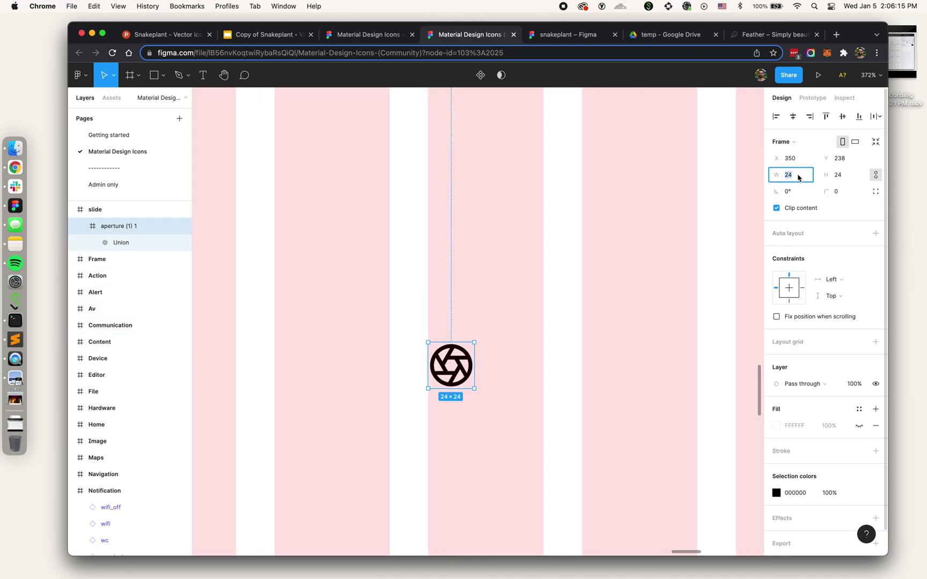
{"action": "type", "text": "240"}
{"action": "key", "text": "Return"}
{"action": "scroll", "coordinate": [606, 222], "scroll_direction": "down", "scroll_amount": 5}
{"action": "scroll", "coordinate": [597, 275], "scroll_direction": "up", "scroll_amount": 6}
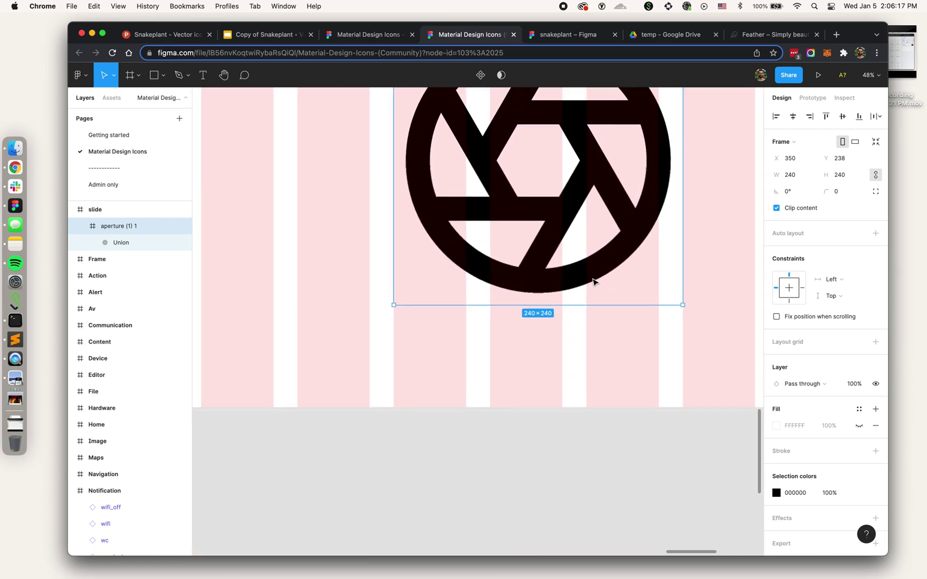
{"action": "scroll", "coordinate": [532, 270], "scroll_direction": "up", "scroll_amount": 4}
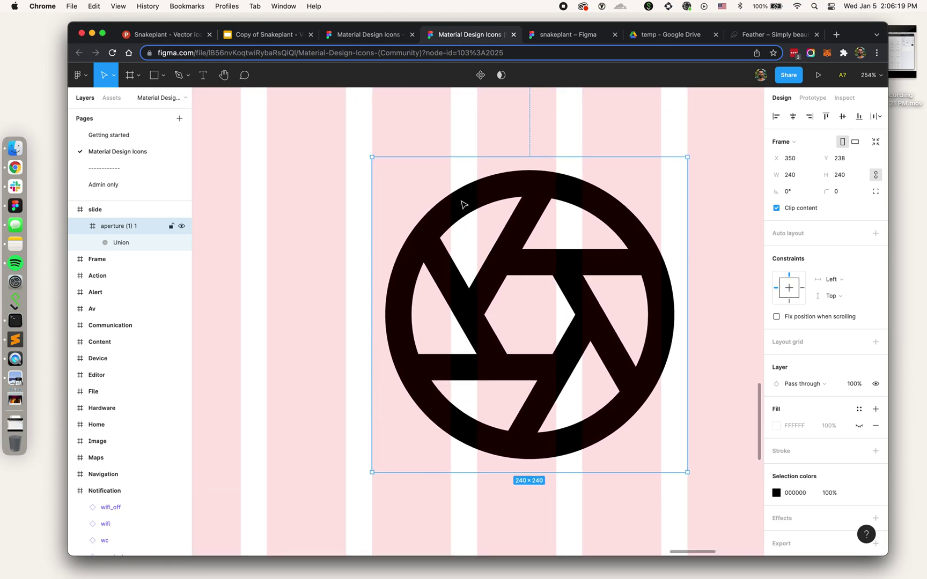
{"action": "key", "text": "super+z"}
{"action": "scroll", "coordinate": [379, 169], "scroll_direction": "up", "scroll_amount": 10}
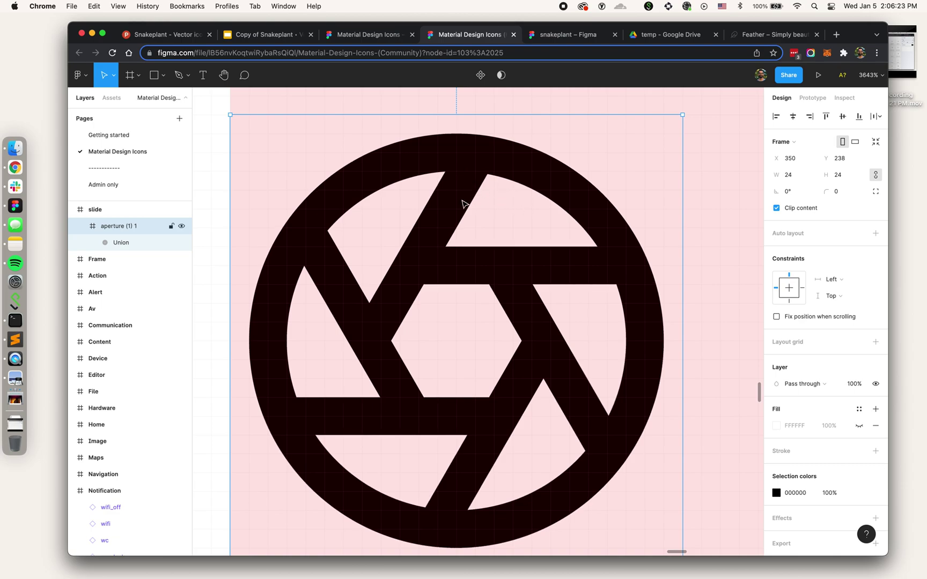
{"action": "scroll", "coordinate": [523, 202], "scroll_direction": "down", "scroll_amount": 5}
{"action": "left_click", "coordinate": [352, 169]}
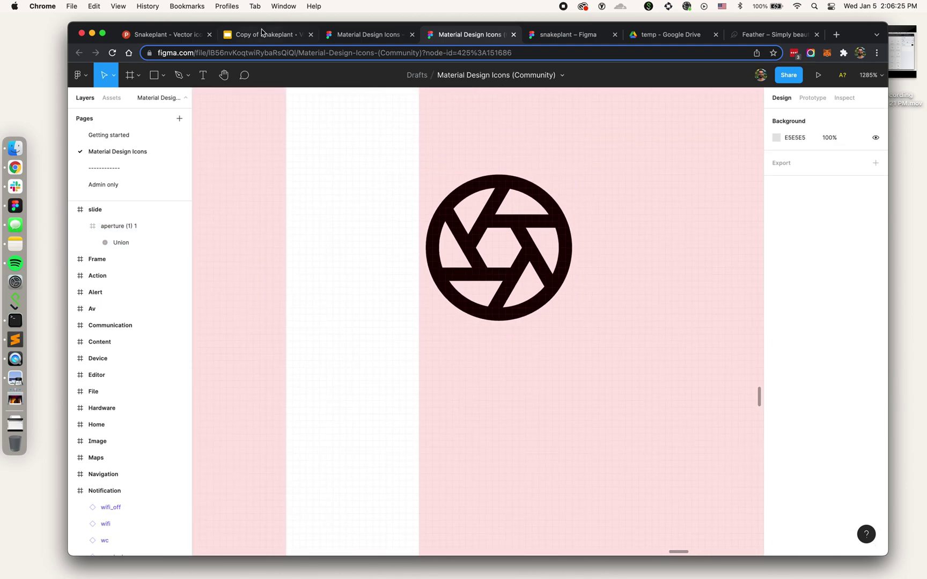
Enlarge the battery-charging icon across the Feather icons slide, then undo it back to grid size.
{"action": "left_click", "coordinate": [263, 33]}
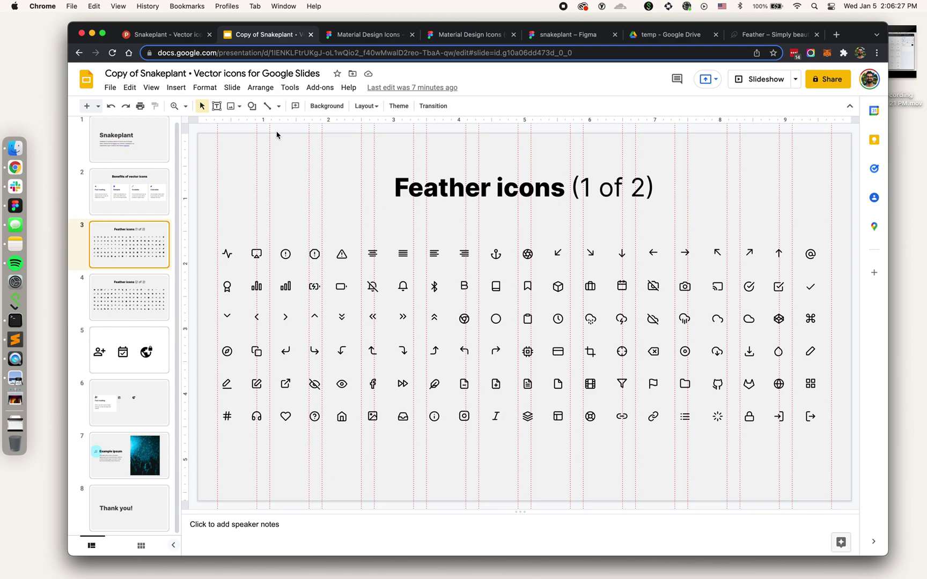
{"action": "left_click", "coordinate": [292, 289]}
{"action": "left_click", "coordinate": [288, 304]}
{"action": "left_click", "coordinate": [316, 287]}
{"action": "left_click_drag", "start_coordinate": [337, 301], "coordinate": [563, 431]}
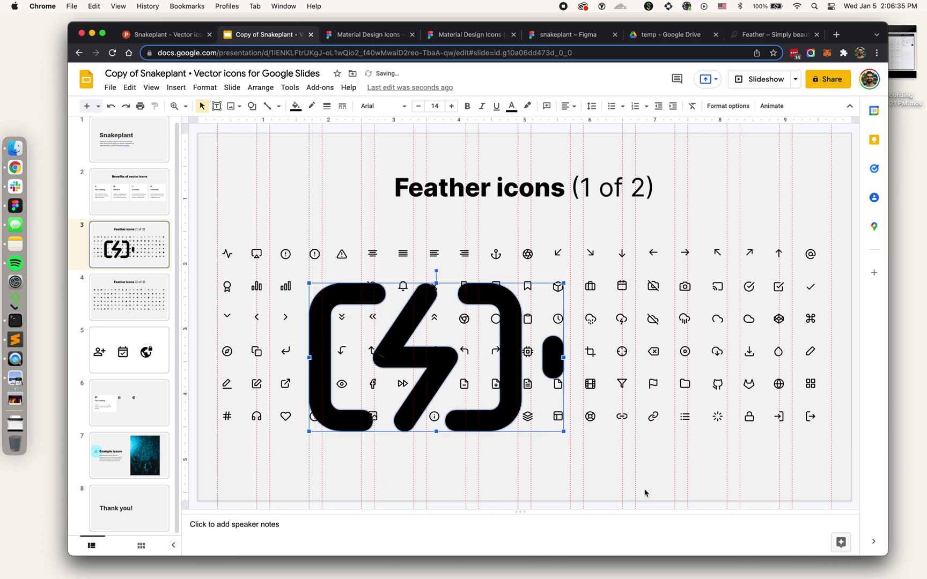
{"action": "left_click", "coordinate": [326, 105]}
{"action": "left_click", "coordinate": [419, 142]}
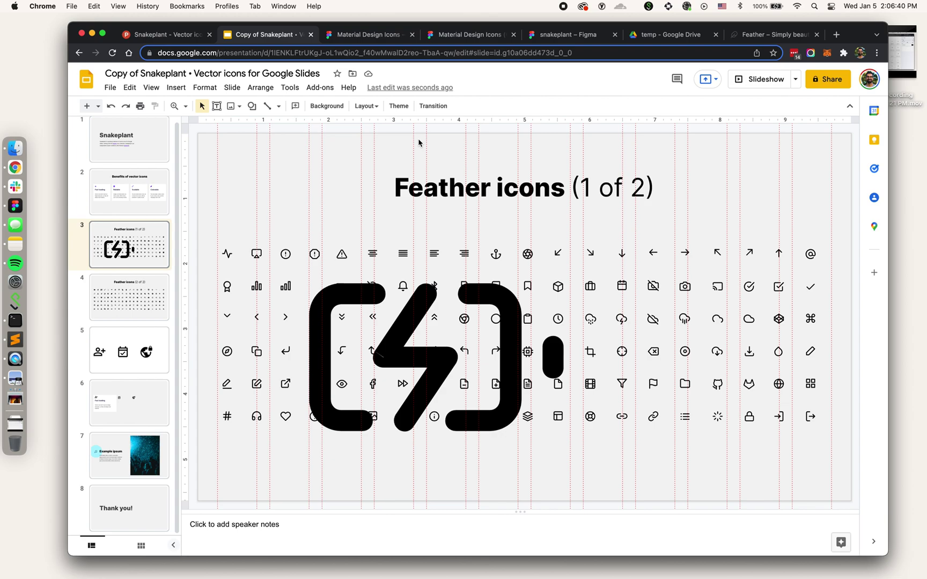
{"action": "key", "text": "super+z"}
{"action": "left_click", "coordinate": [410, 447]}
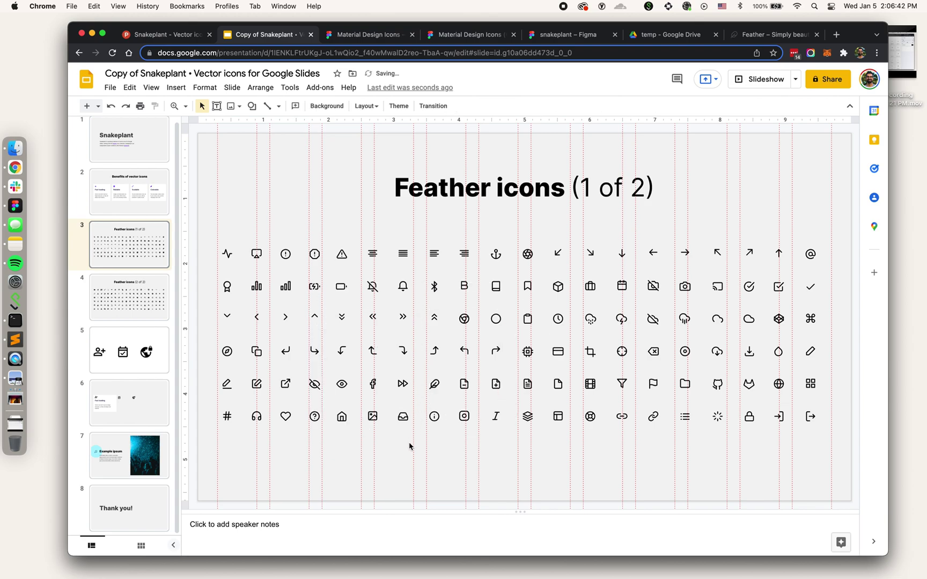